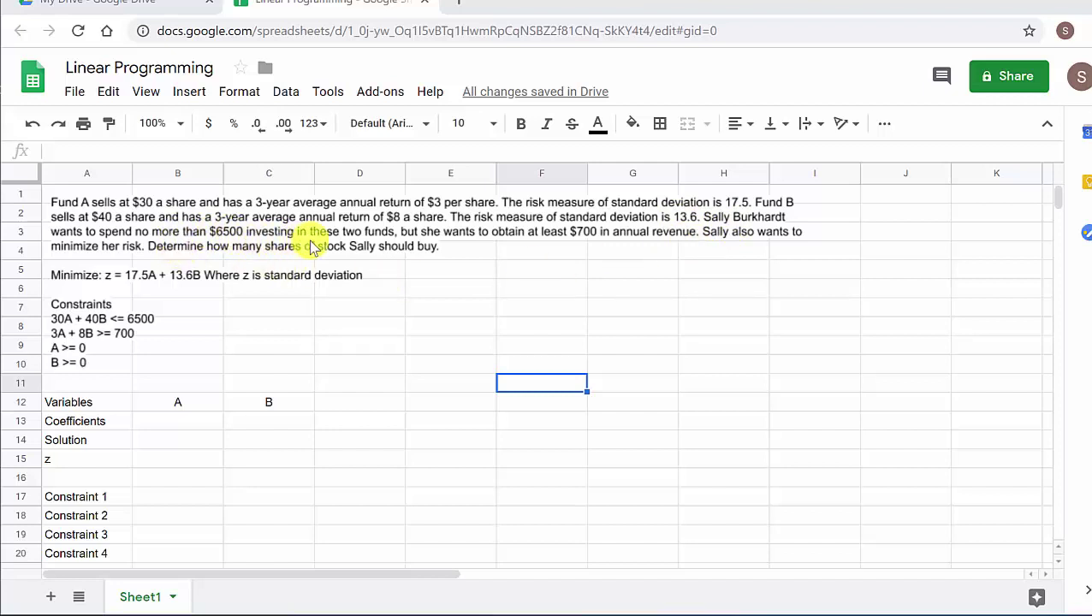
{"action": "left_click", "coordinate": [432, 246]}
{"action": "left_click", "coordinate": [484, 424]}
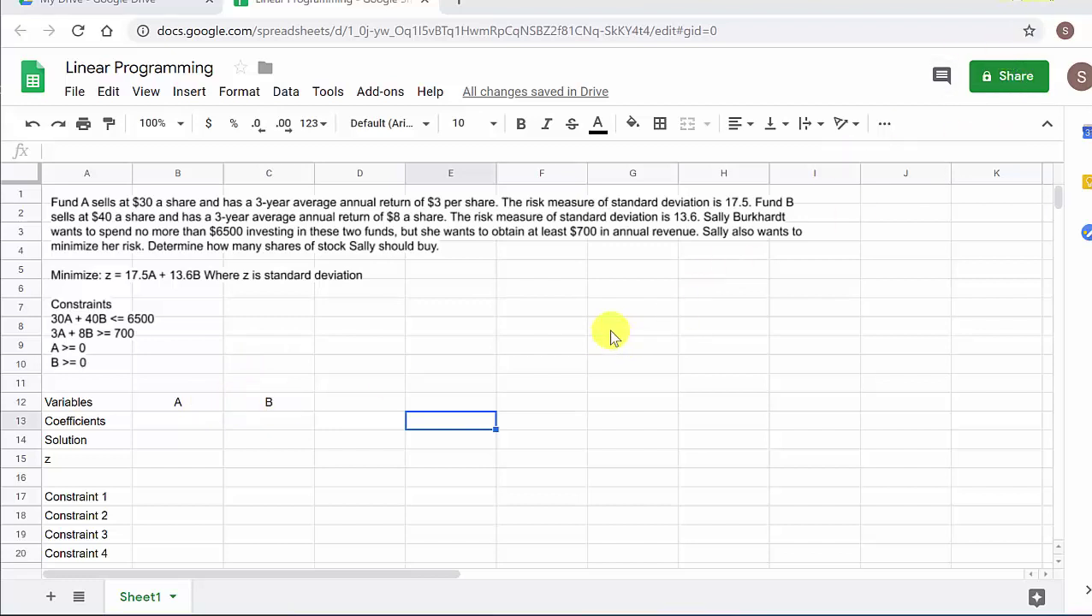
Enter the objective coefficients 17.5 for A and 13.6 for B in the Coefficients row.
{"action": "left_click", "coordinate": [196, 421]}
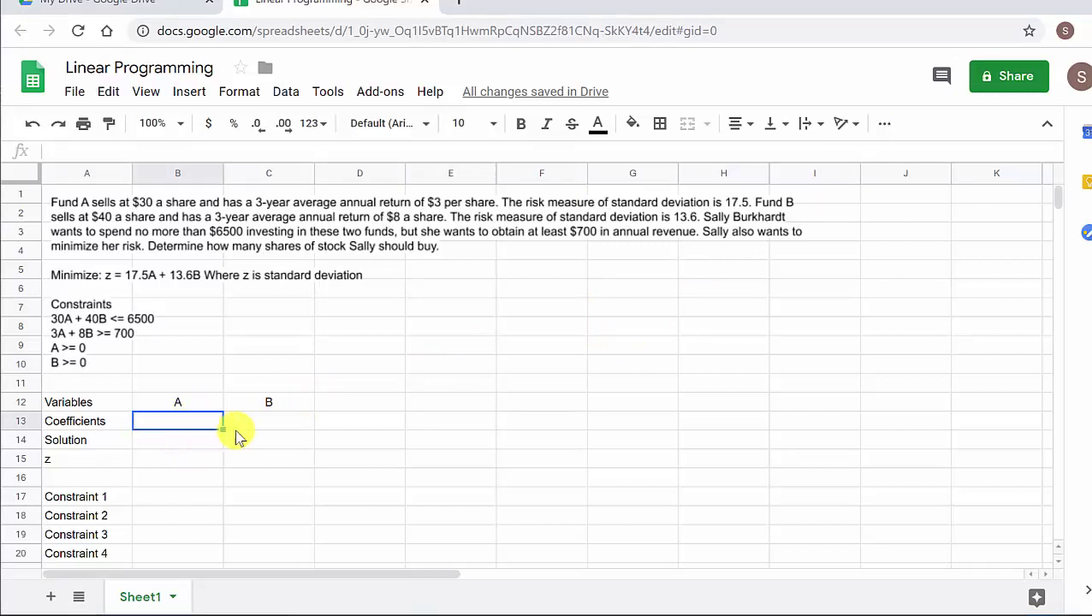
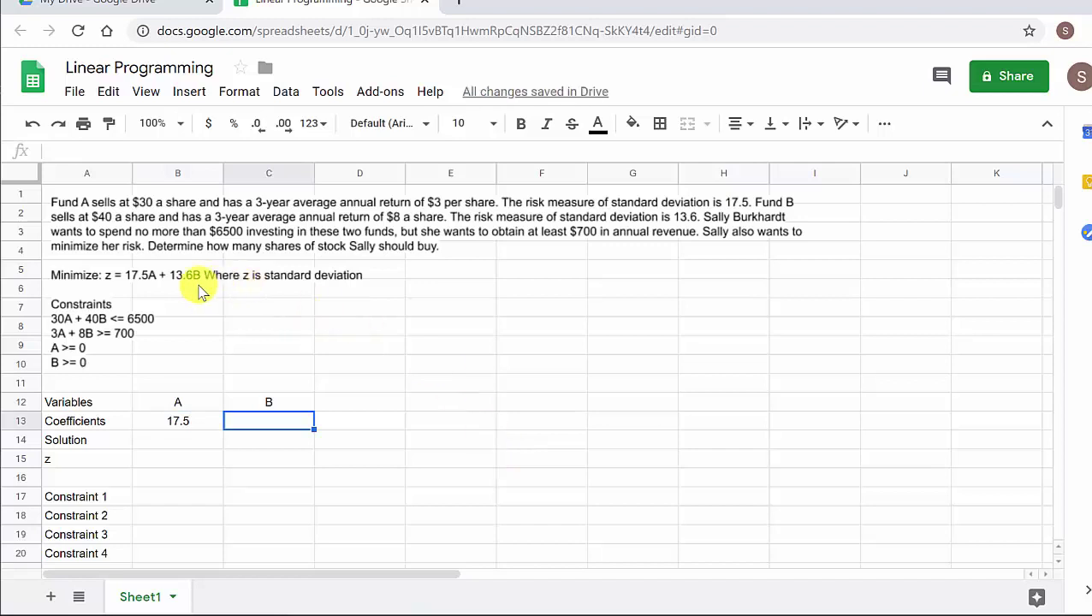
{"action": "type", "text": "13.6"}
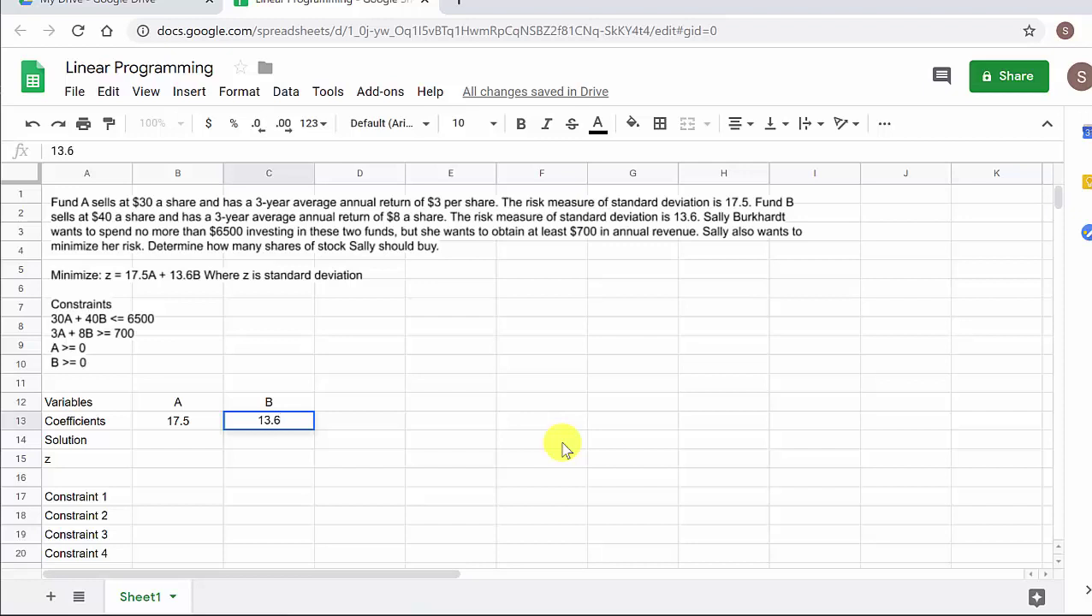
{"action": "key", "text": "Return"}
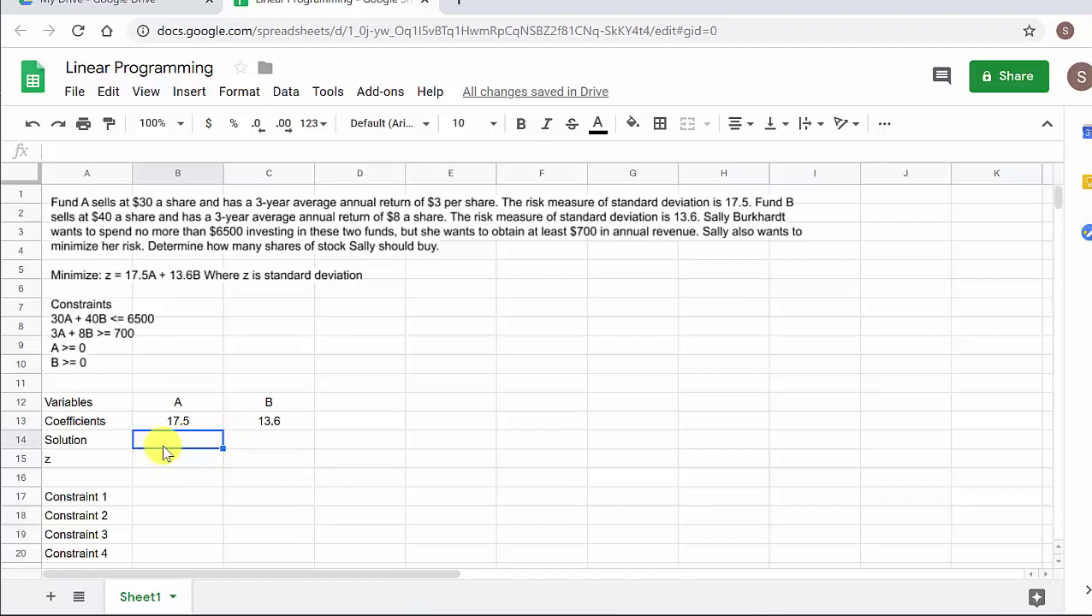
Fill the Solution cells for A and B (B14:C14) with yellow.
{"action": "left_click_drag", "start_coordinate": [214, 442], "coordinate": [257, 438]}
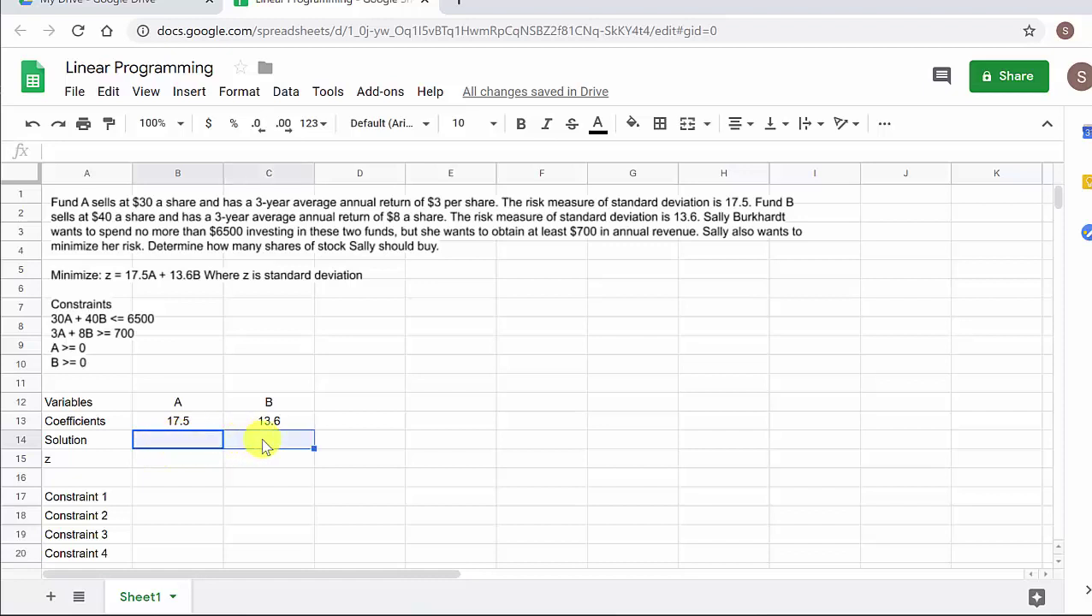
{"action": "left_click", "coordinate": [634, 126]}
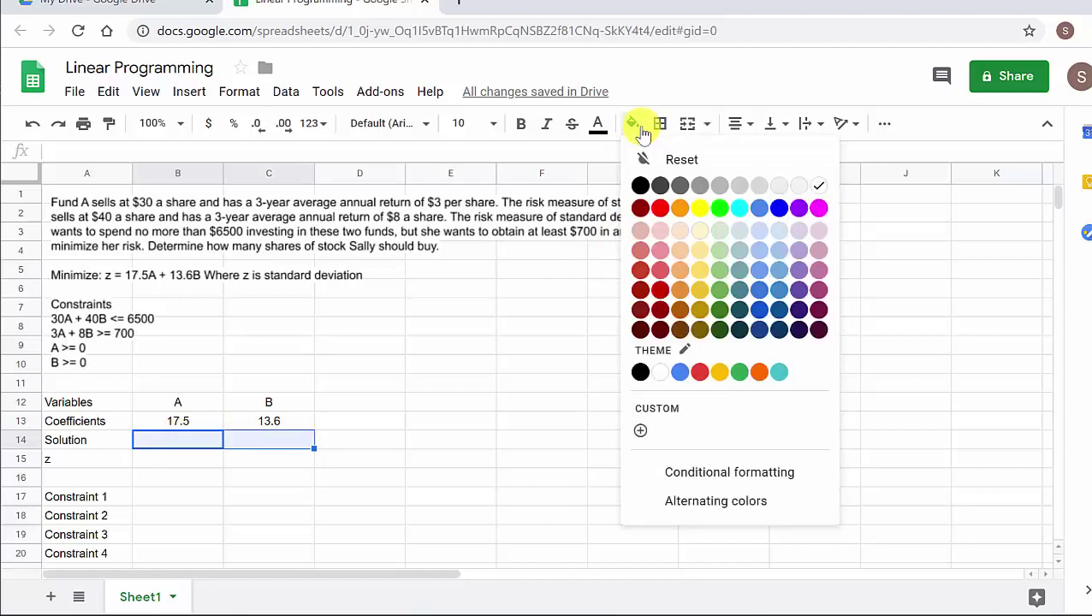
{"action": "left_click", "coordinate": [700, 209]}
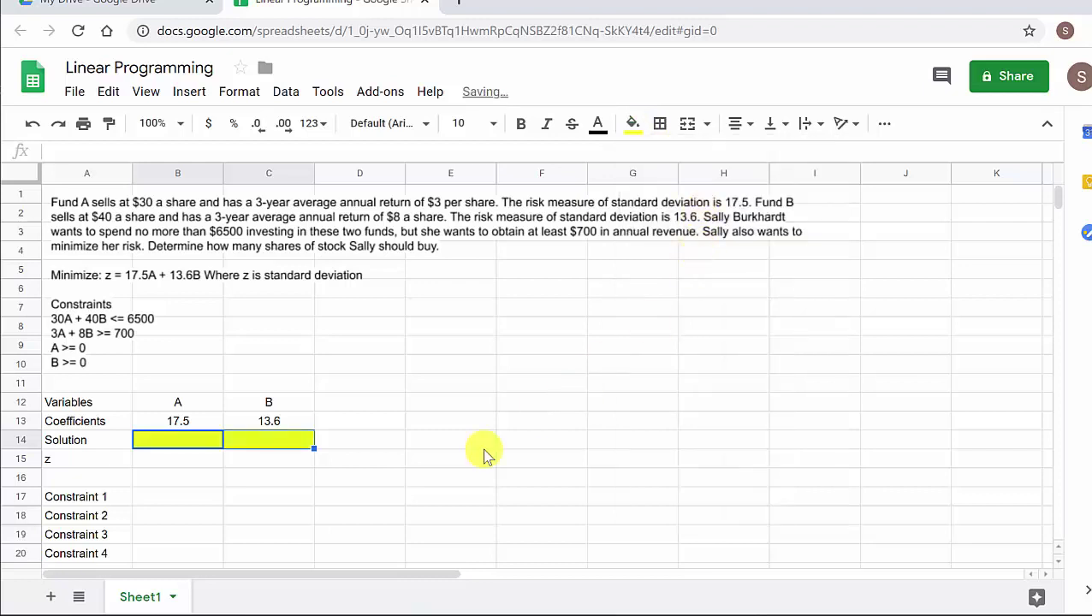
{"action": "left_click", "coordinate": [197, 465]}
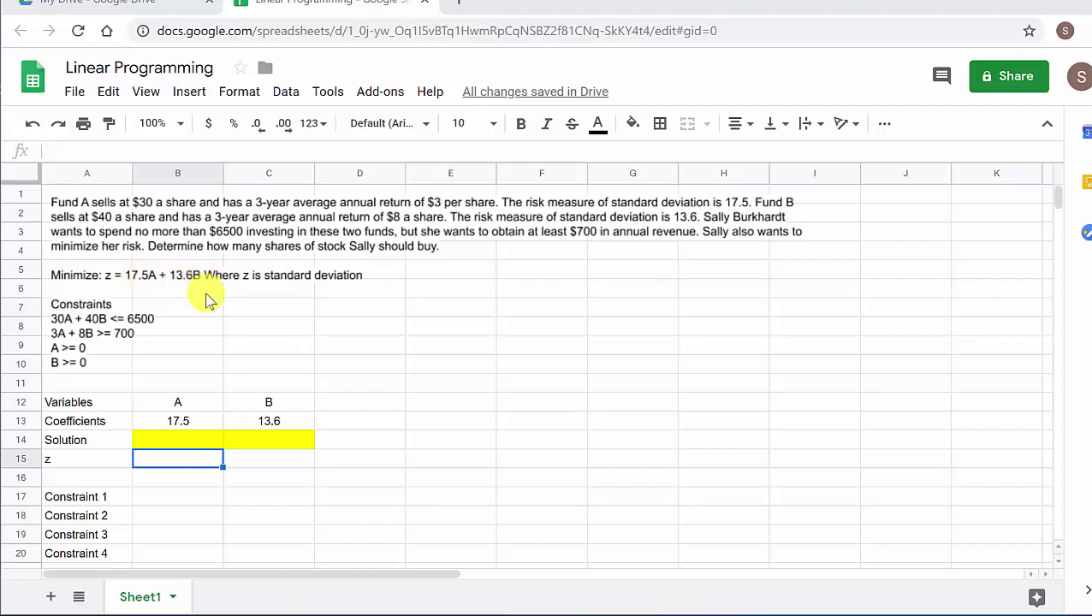
{"action": "left_click", "coordinate": [181, 422]}
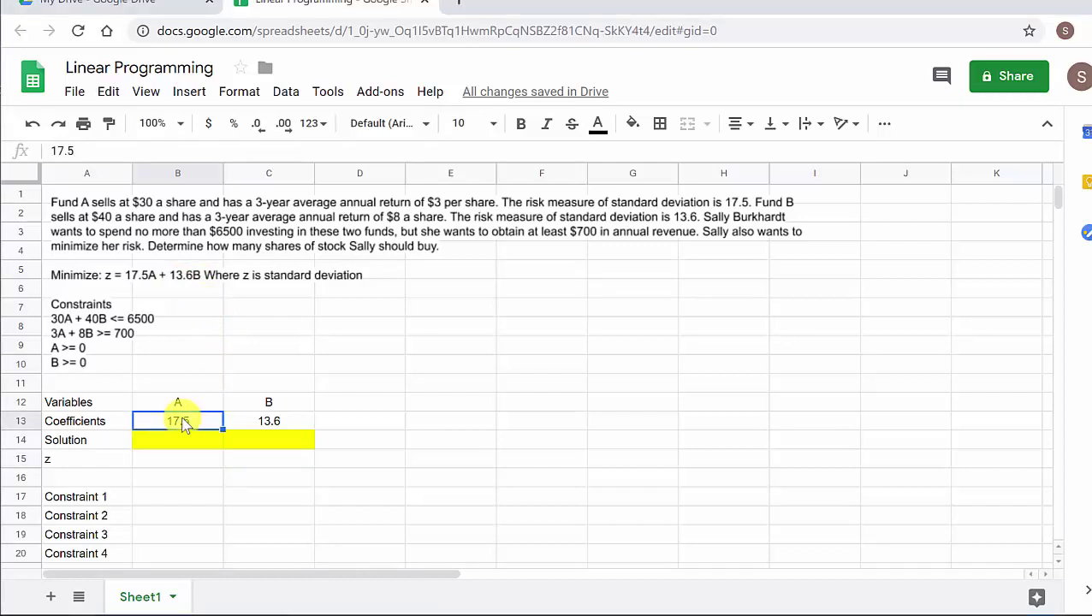
{"action": "left_click", "coordinate": [187, 441]}
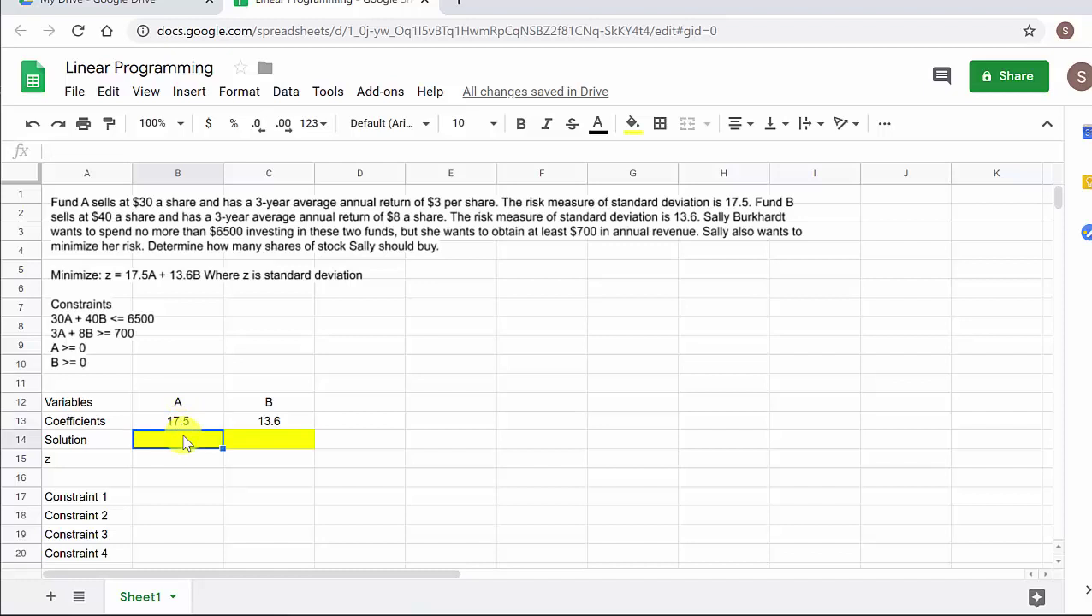
{"action": "left_click", "coordinate": [268, 421]}
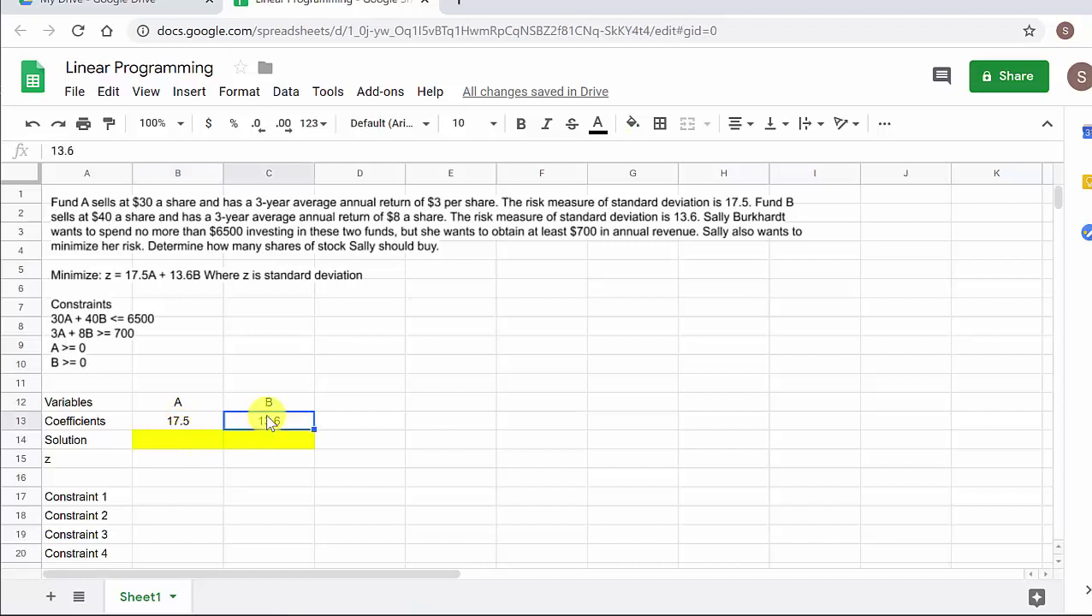
{"action": "left_click", "coordinate": [270, 442]}
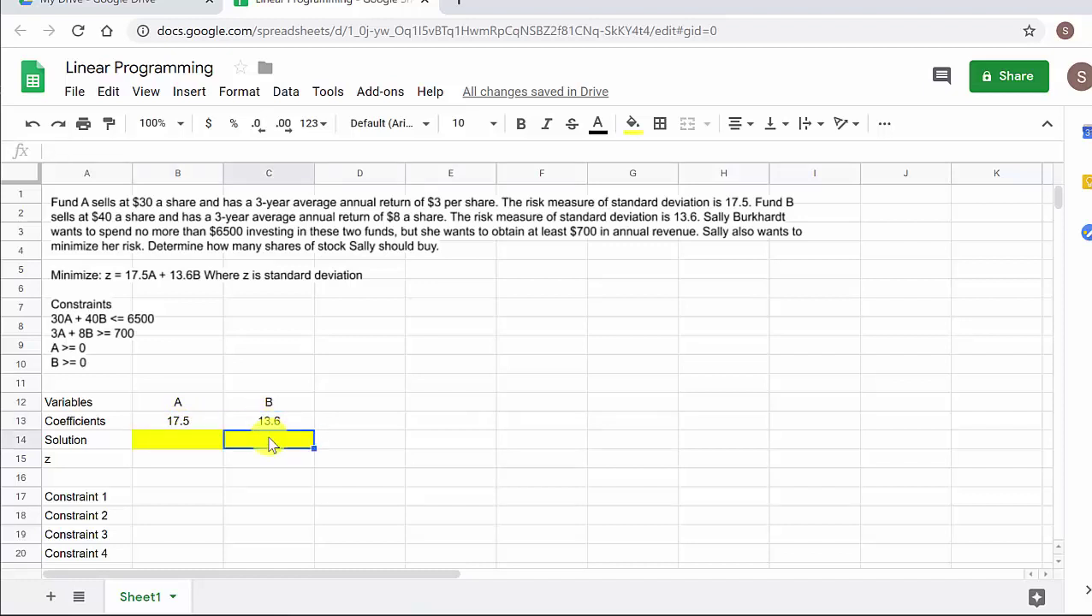
Enter the objective formula =sumproduct(B13:C13,B14:C14) in cell B15 beside z.
{"action": "left_click", "coordinate": [179, 461]}
{"action": "type", "text": "="}
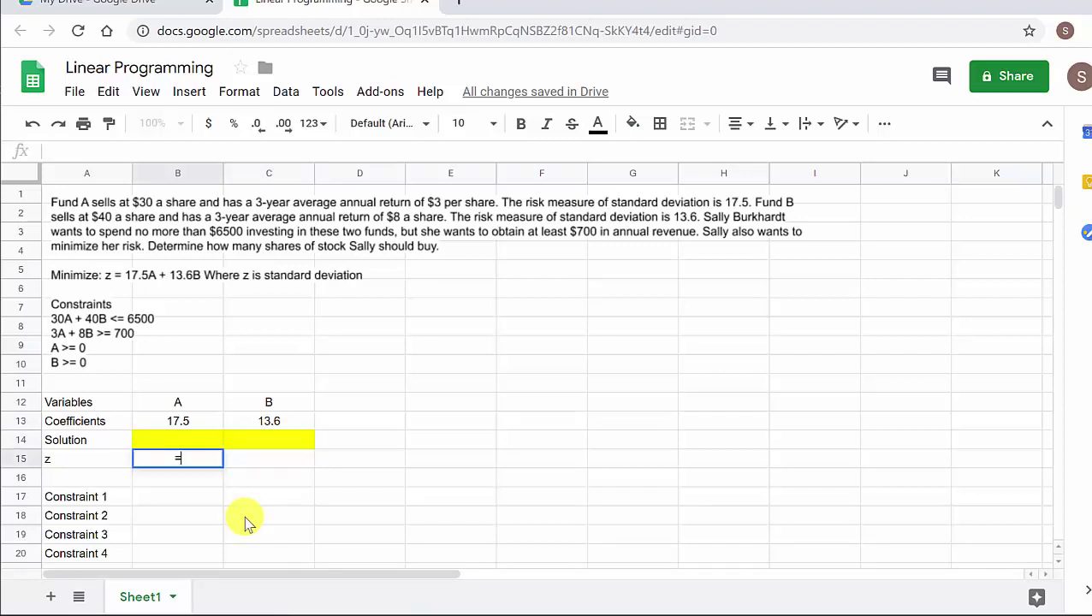
{"action": "type", "text": "sumproduct"}
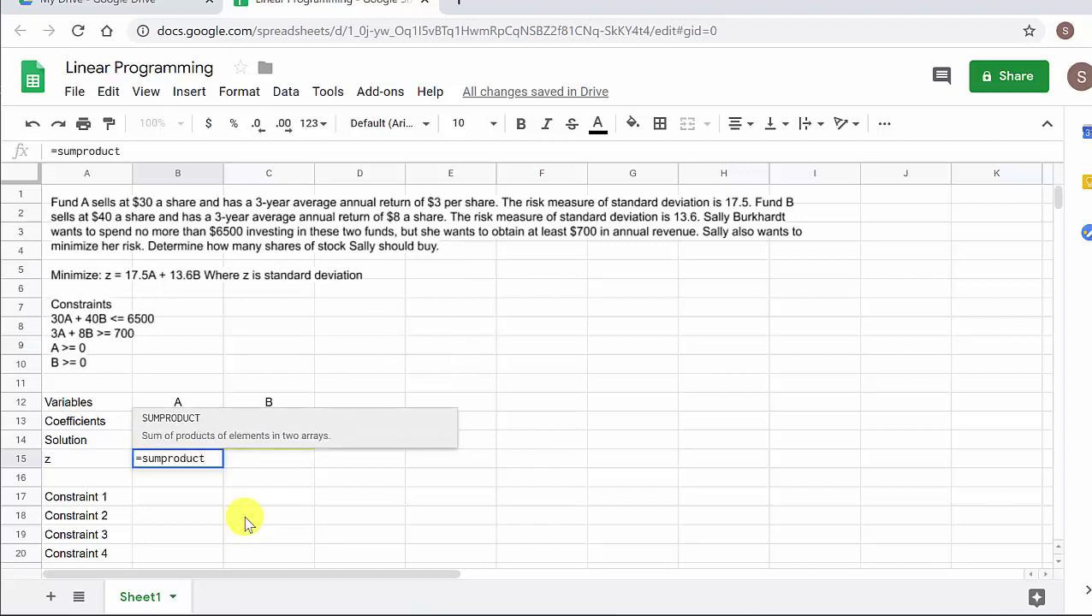
{"action": "type", "text": "("}
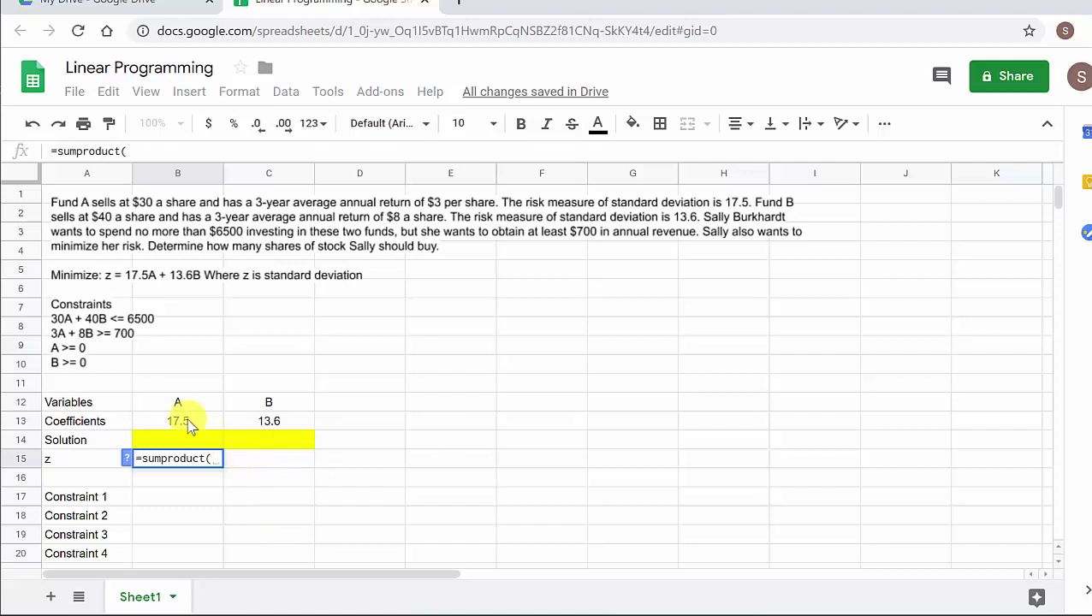
{"action": "left_click_drag", "start_coordinate": [190, 426], "coordinate": [266, 435]}
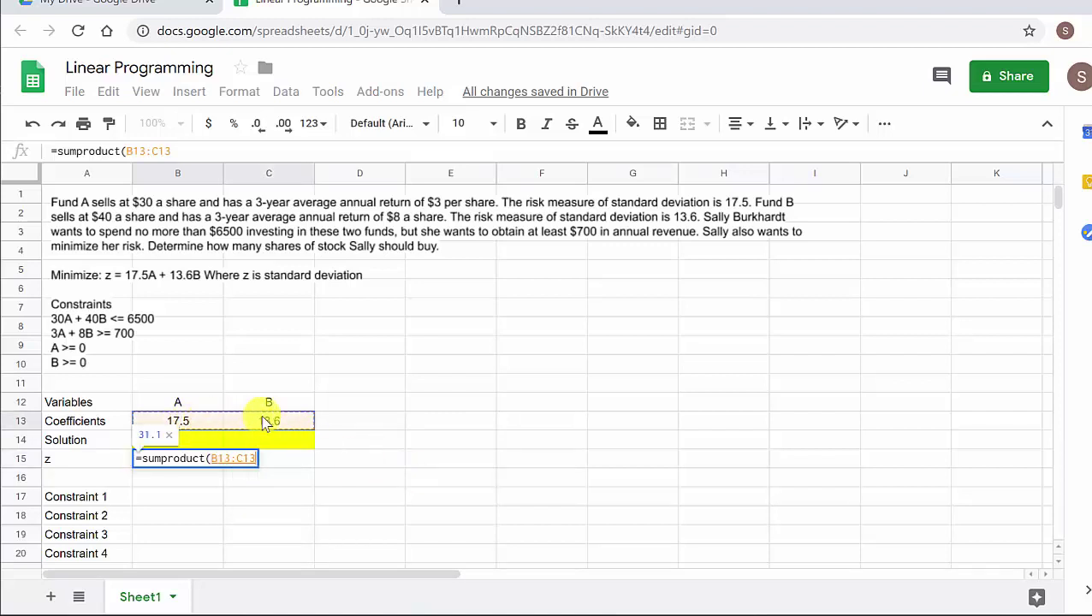
{"action": "type", "text": ","}
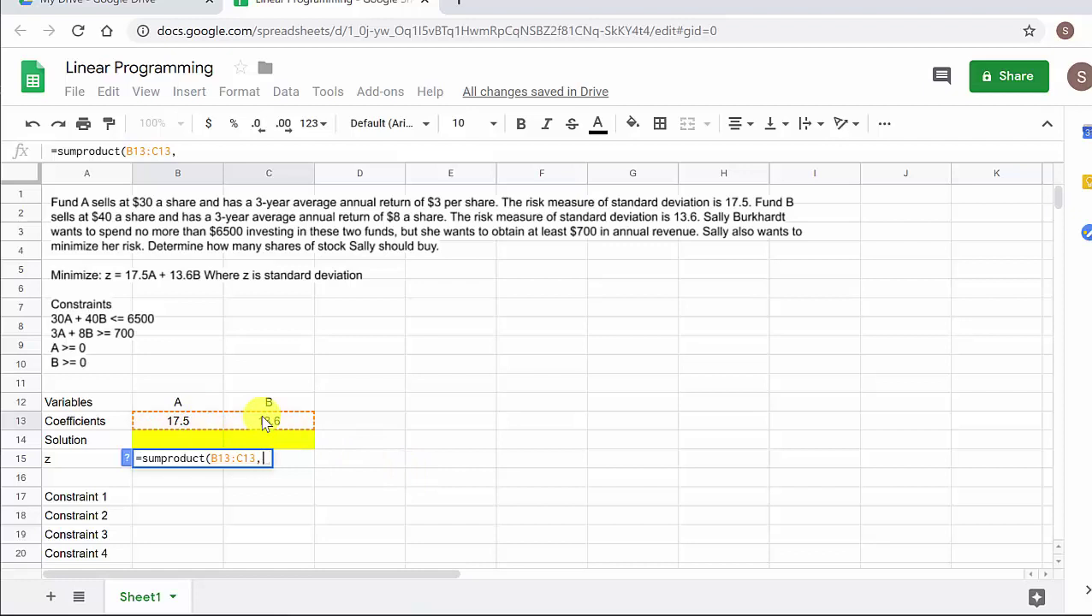
{"action": "left_click", "coordinate": [191, 441]}
{"action": "left_click_drag", "start_coordinate": [191, 442], "coordinate": [256, 446]}
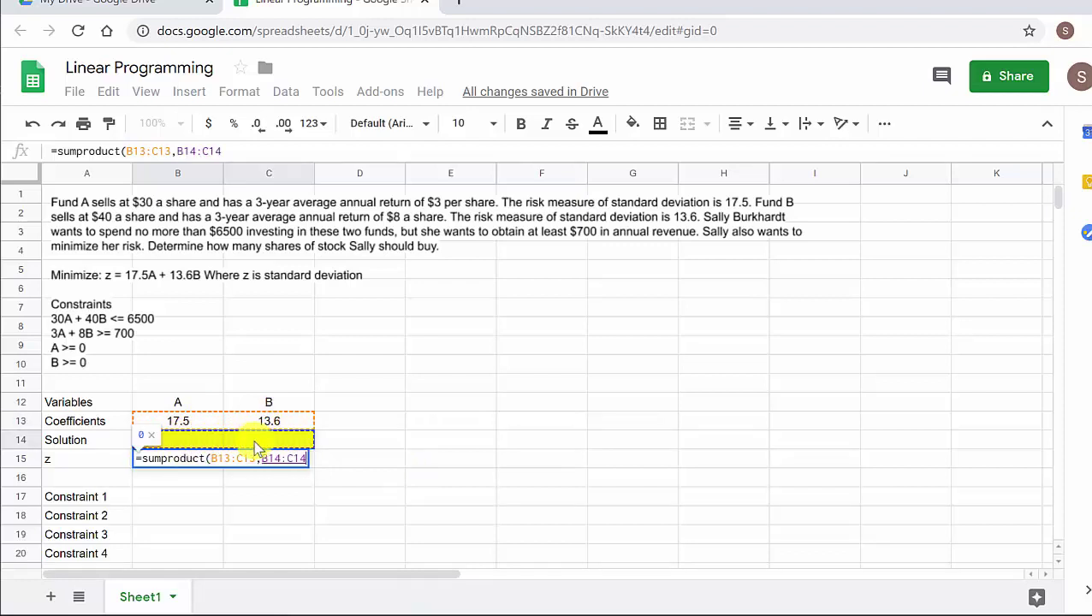
{"action": "type", "text": ")"}
{"action": "key", "text": "Return"}
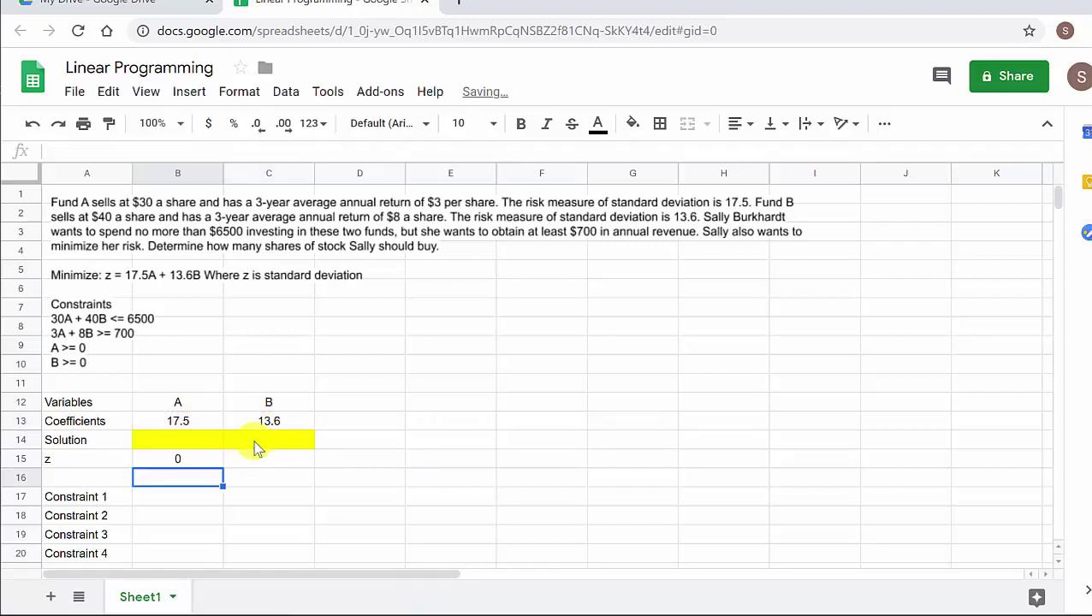
Fill the z value cell B15 with cyan.
{"action": "left_click", "coordinate": [200, 456]}
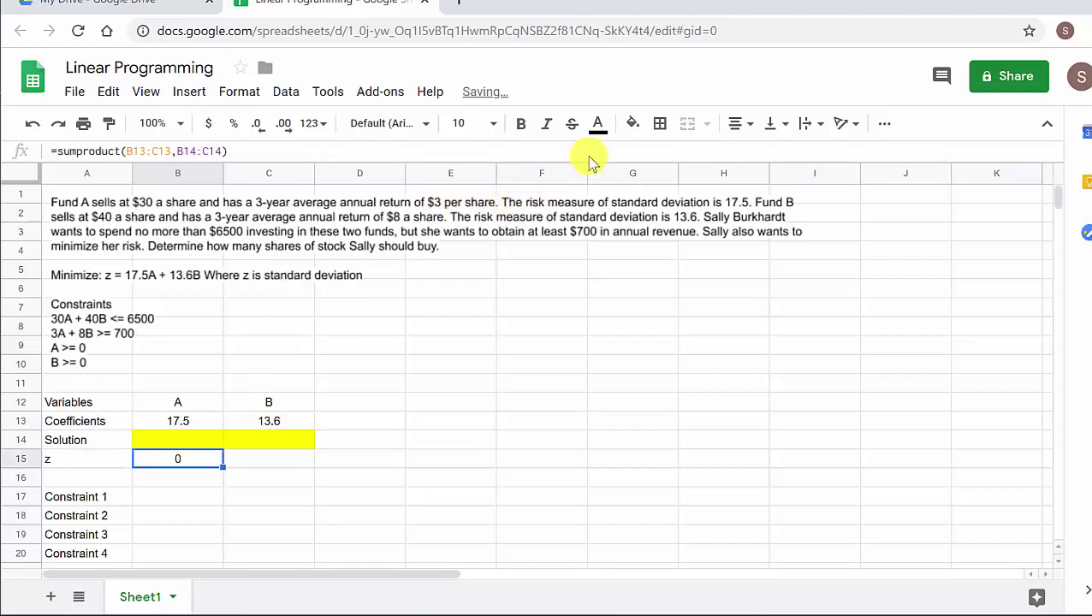
{"action": "left_click", "coordinate": [632, 123]}
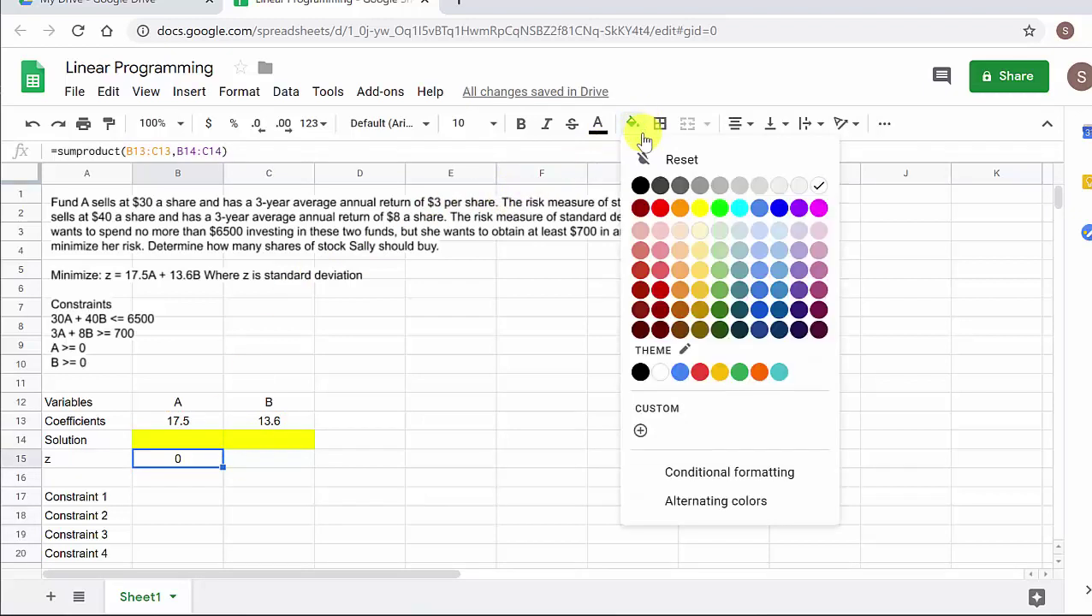
{"action": "left_click", "coordinate": [739, 210]}
{"action": "left_click", "coordinate": [467, 377]}
{"action": "left_click", "coordinate": [376, 463]}
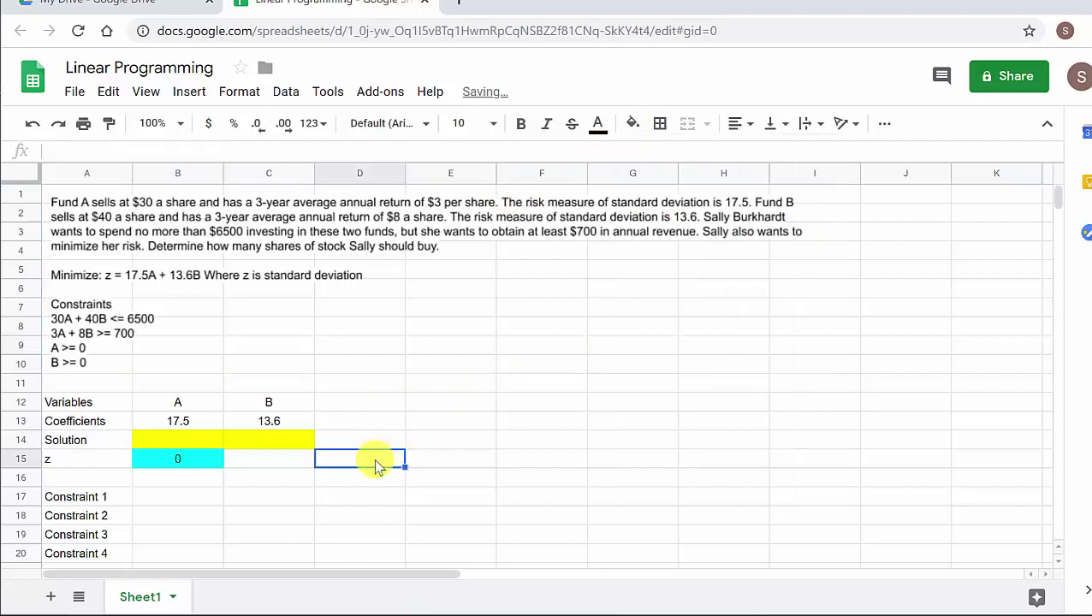
{"action": "left_click", "coordinate": [189, 460]}
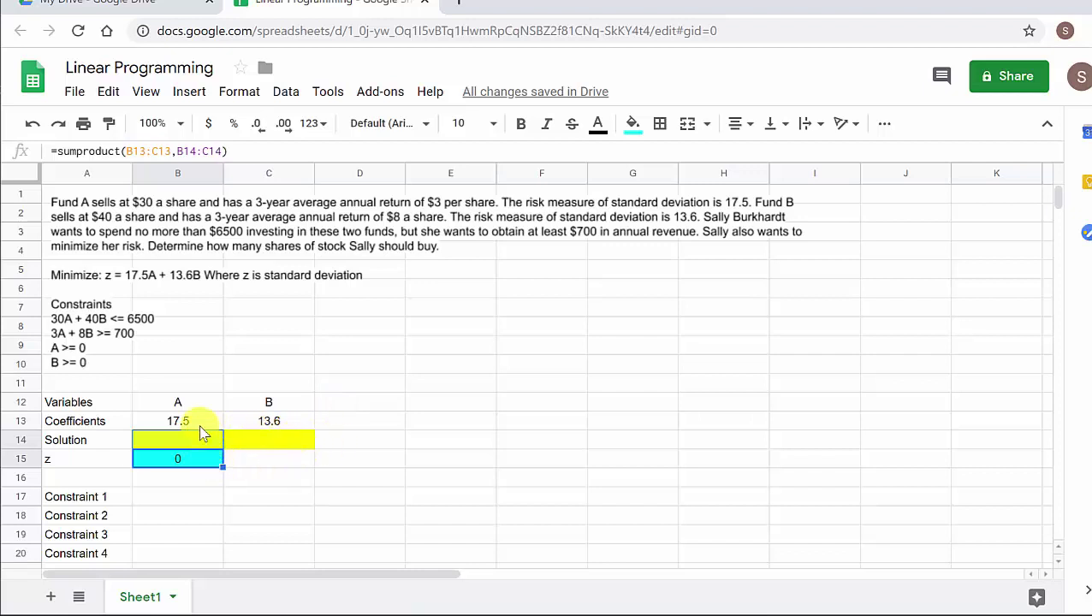
{"action": "left_click", "coordinate": [348, 467]}
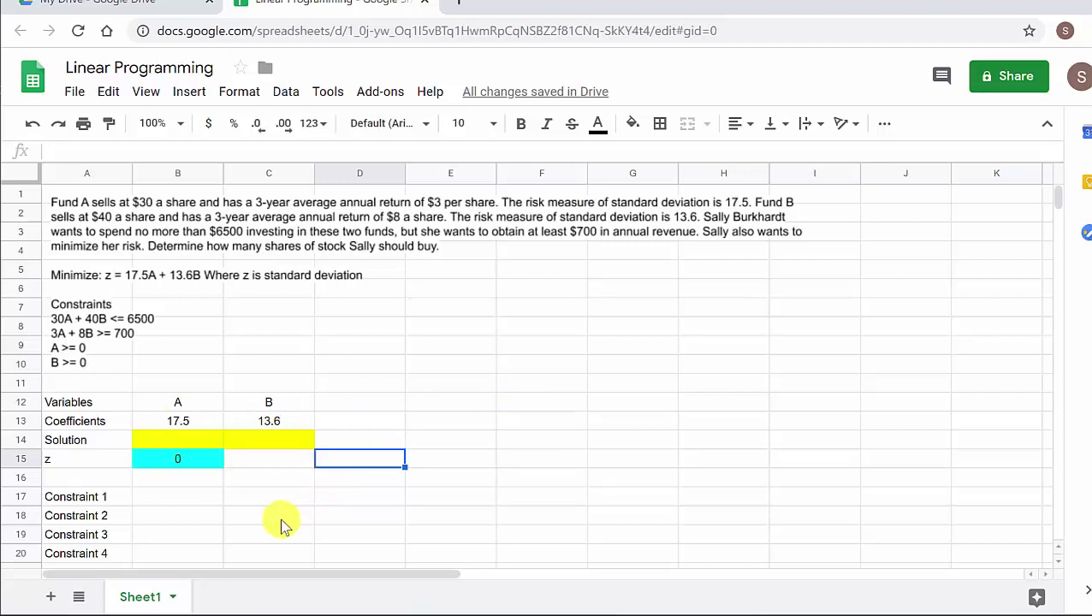
Enter 30, 40 and the sign <= across the Constraint 1 row in B17:D17.
{"action": "left_click", "coordinate": [180, 499]}
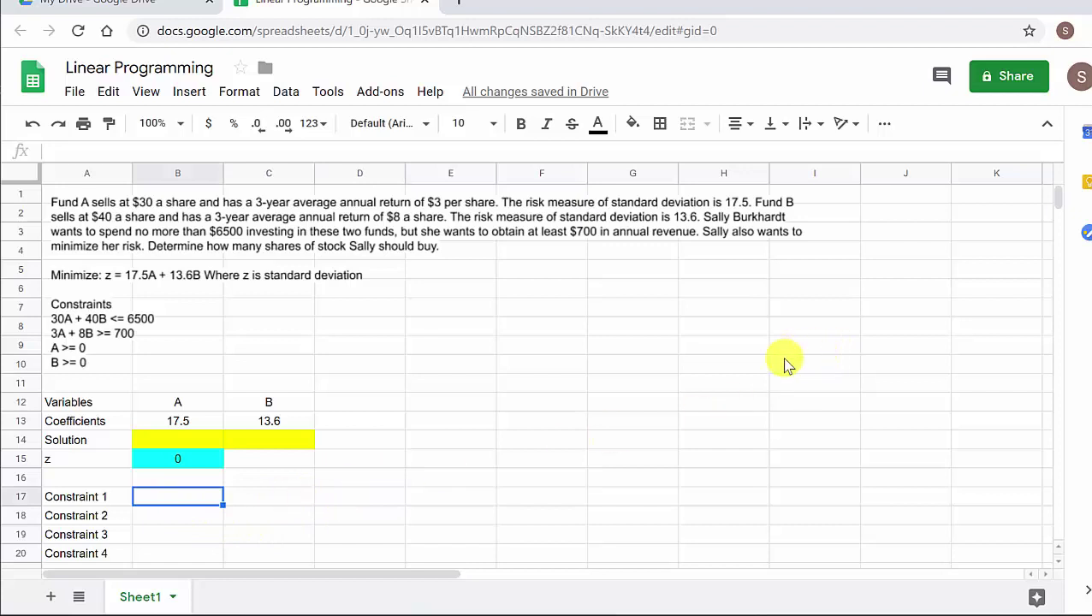
{"action": "scroll", "coordinate": [782, 361], "scroll_direction": "down", "scroll_amount": 2}
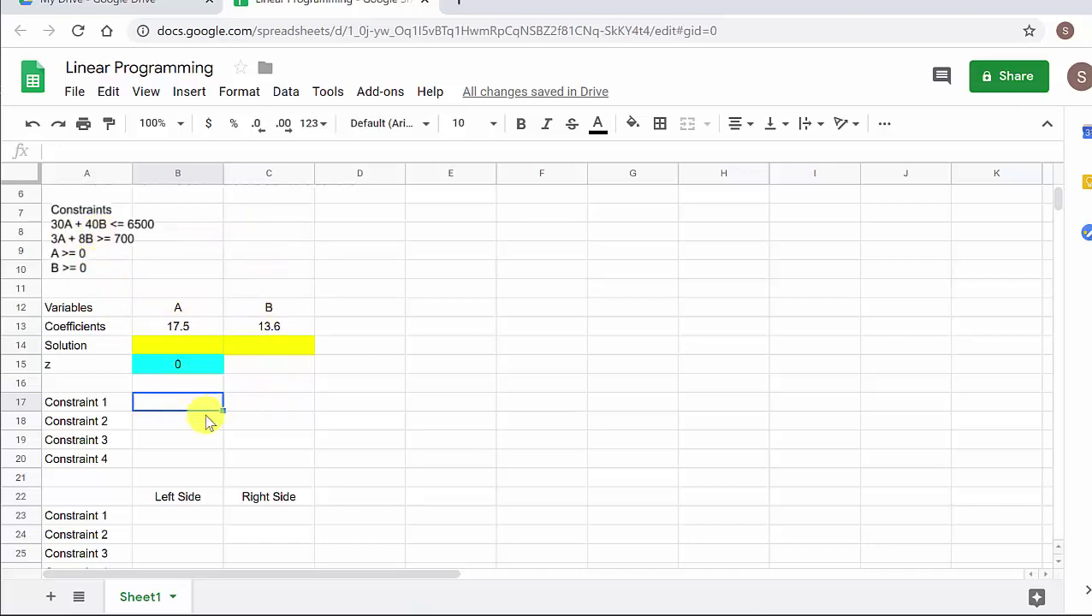
{"action": "type", "text": "390"}
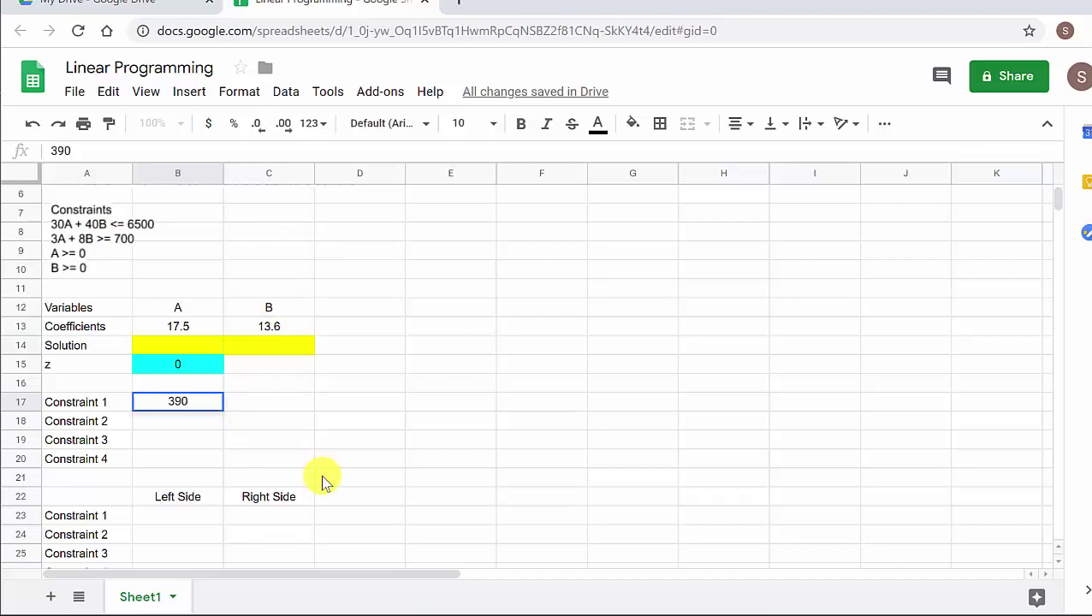
{"action": "key", "text": "BackSpace"}
{"action": "key", "text": "BackSpace"}
{"action": "type", "text": "0"}
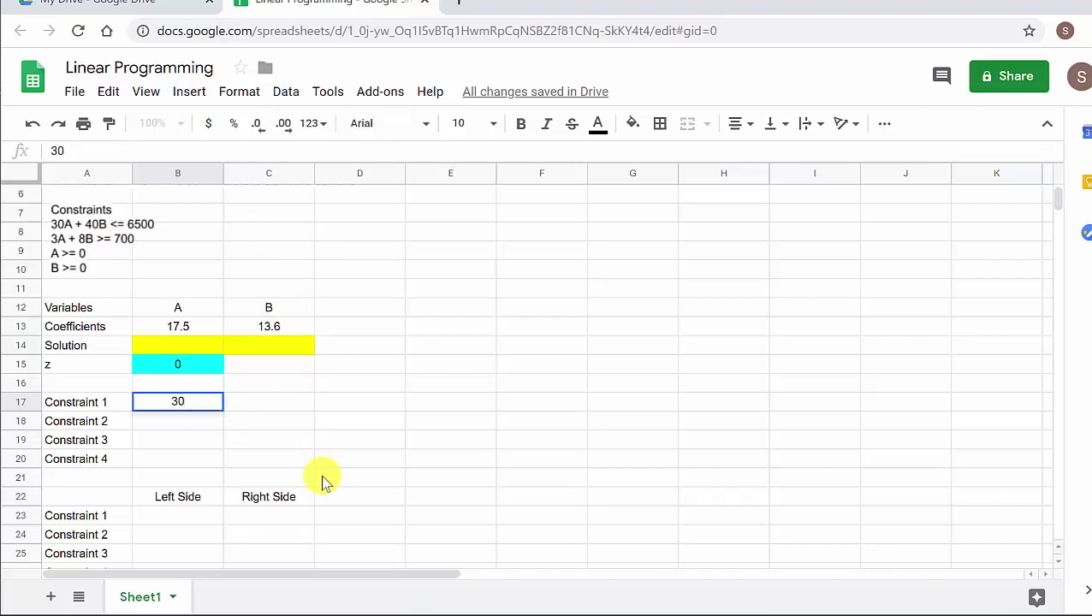
{"action": "key", "text": "Tab"}
{"action": "type", "text": "40"}
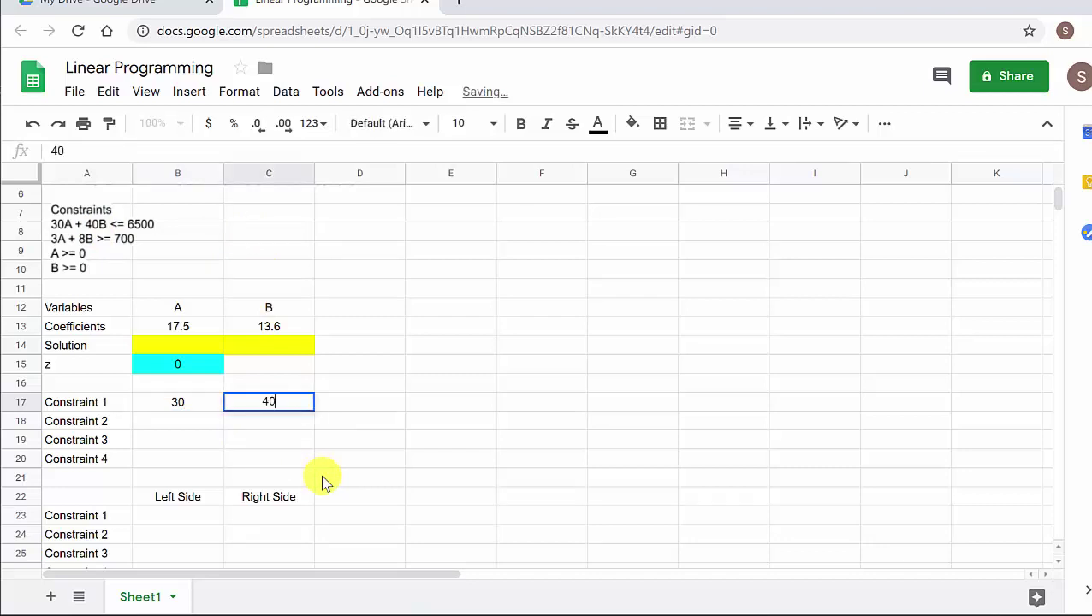
{"action": "key", "text": "Tab"}
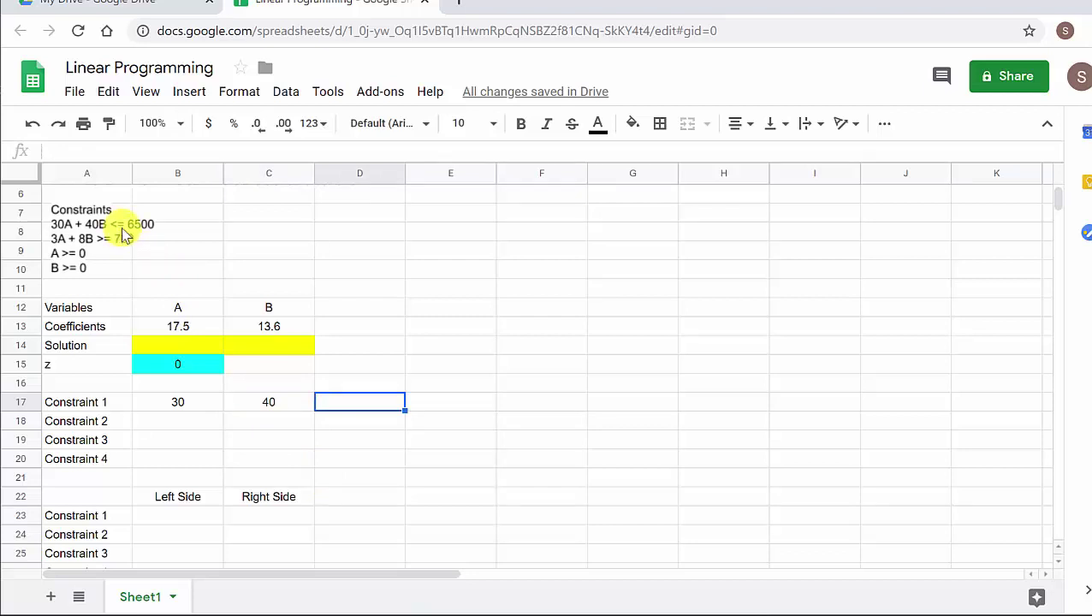
{"action": "type", "text": "<="}
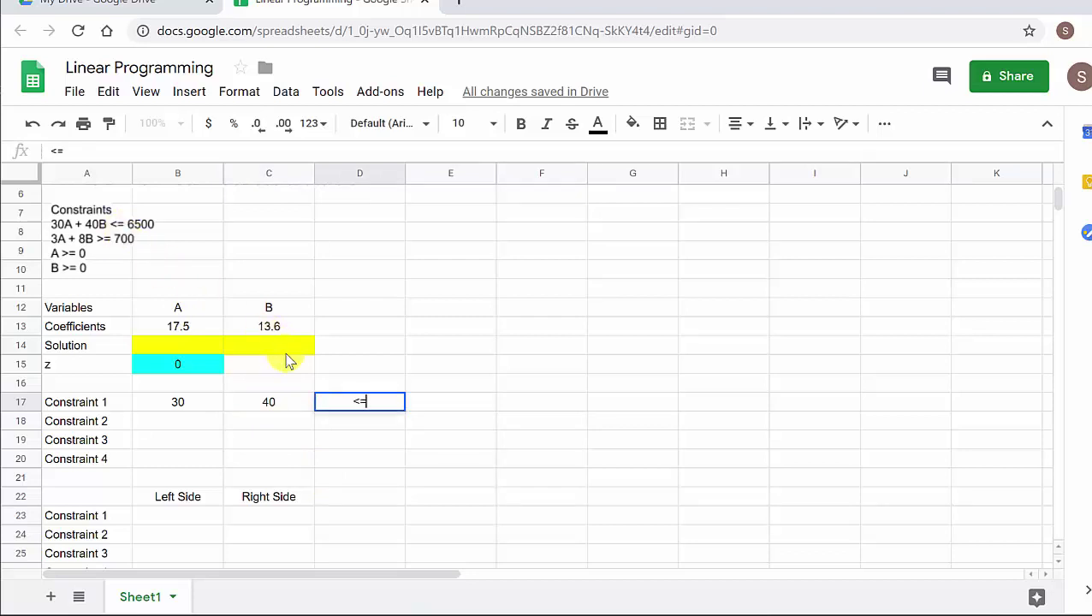
{"action": "key", "text": "Tab"}
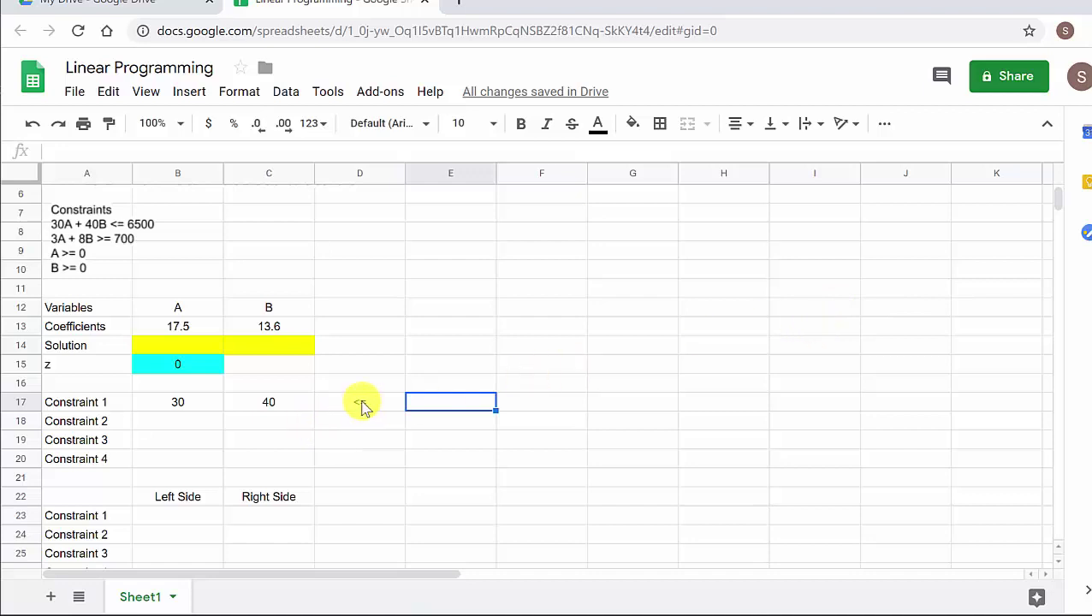
Enter 3, 8, >= and 700 across the Constraint 2 row in B18:E18.
{"action": "left_click", "coordinate": [208, 425]}
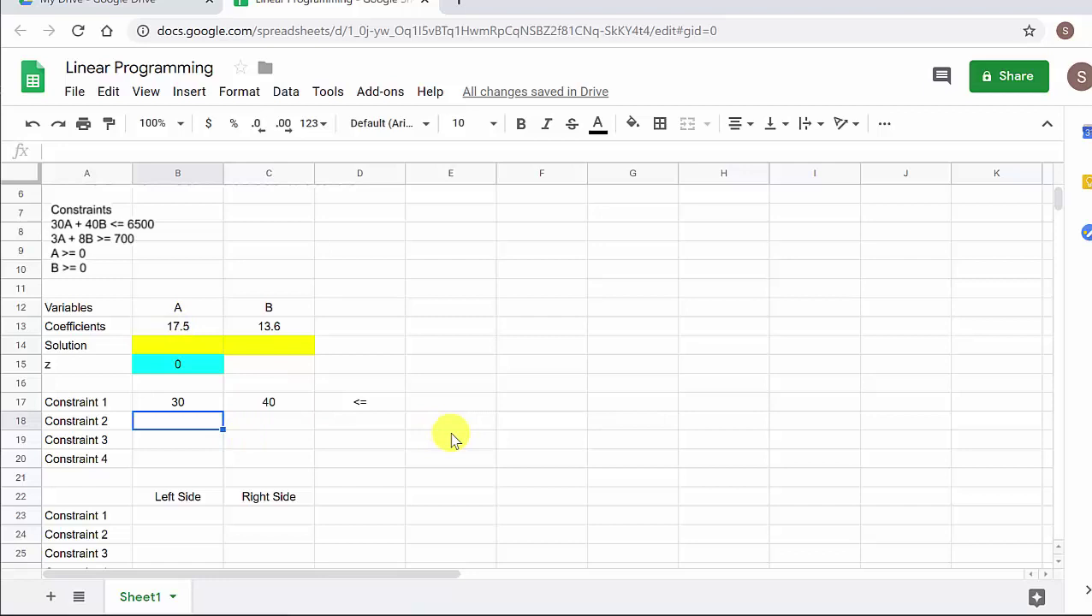
{"action": "type", "text": "3"}
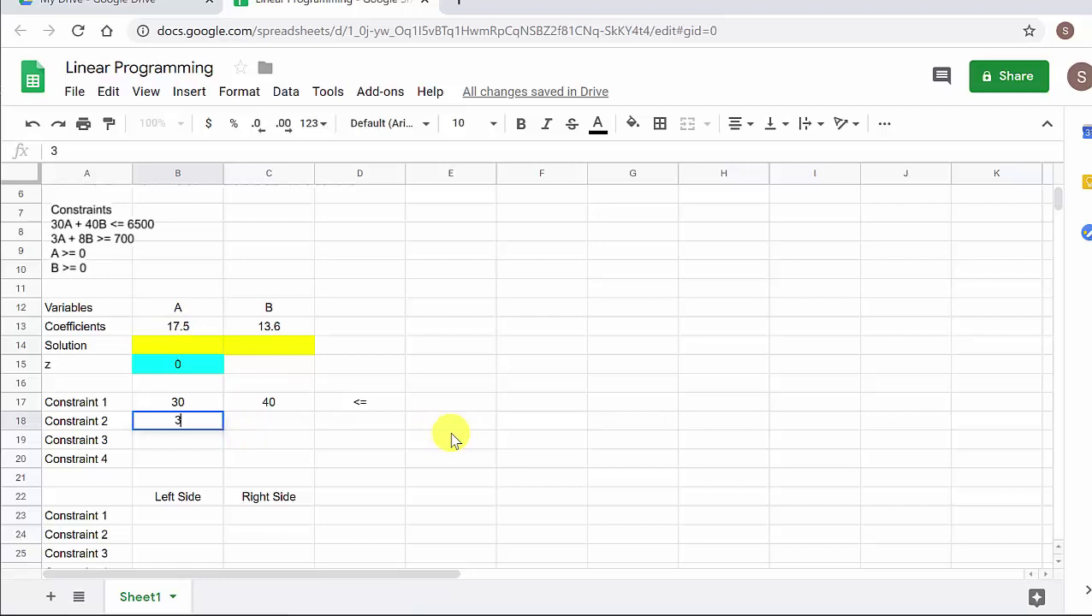
{"action": "key", "text": "Tab"}
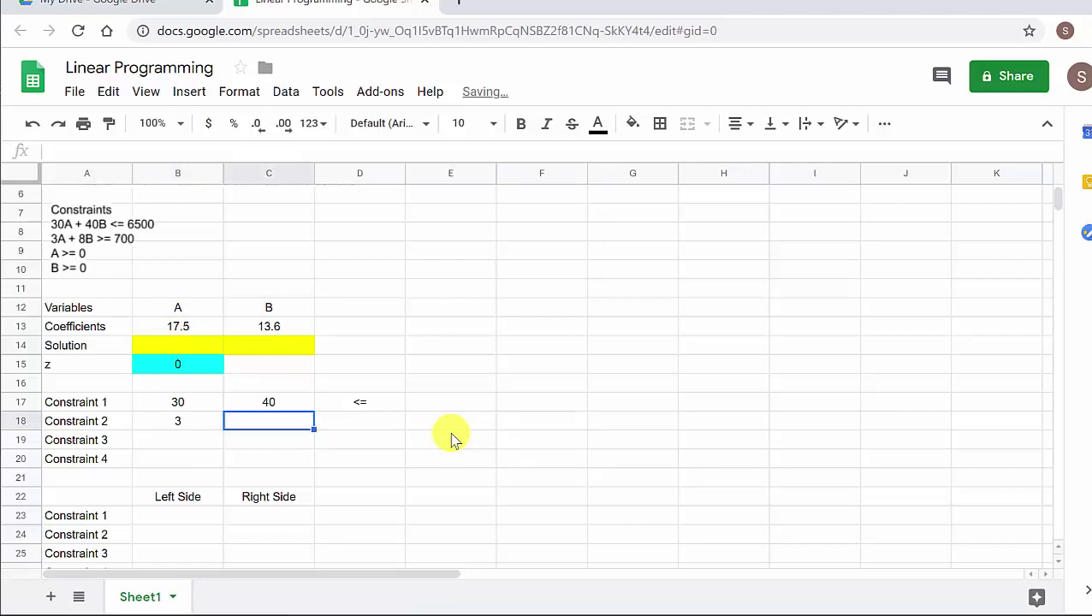
{"action": "type", "text": "8"}
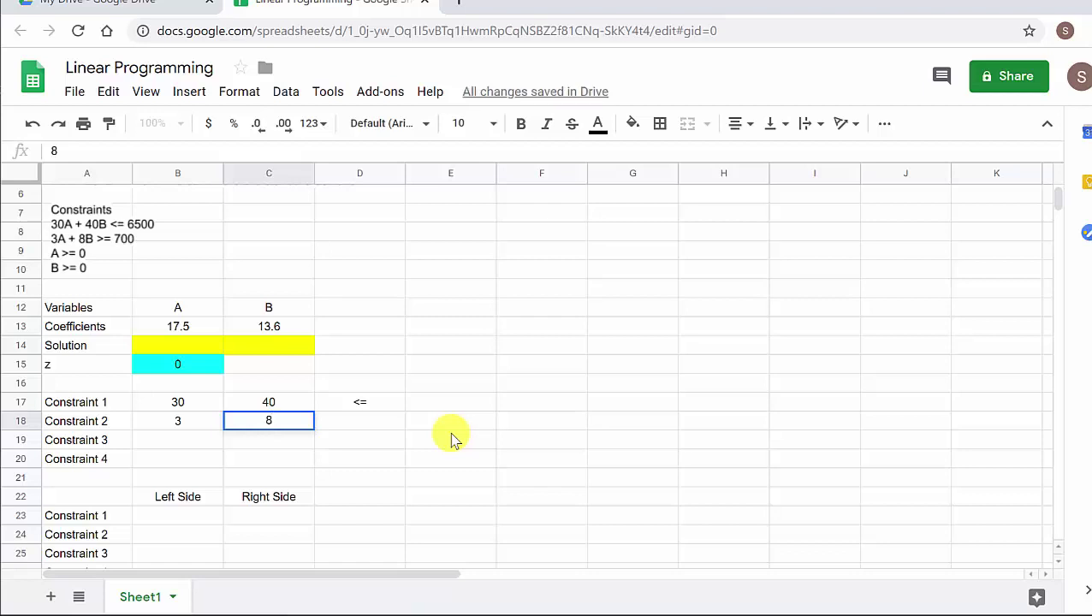
{"action": "key", "text": "Tab"}
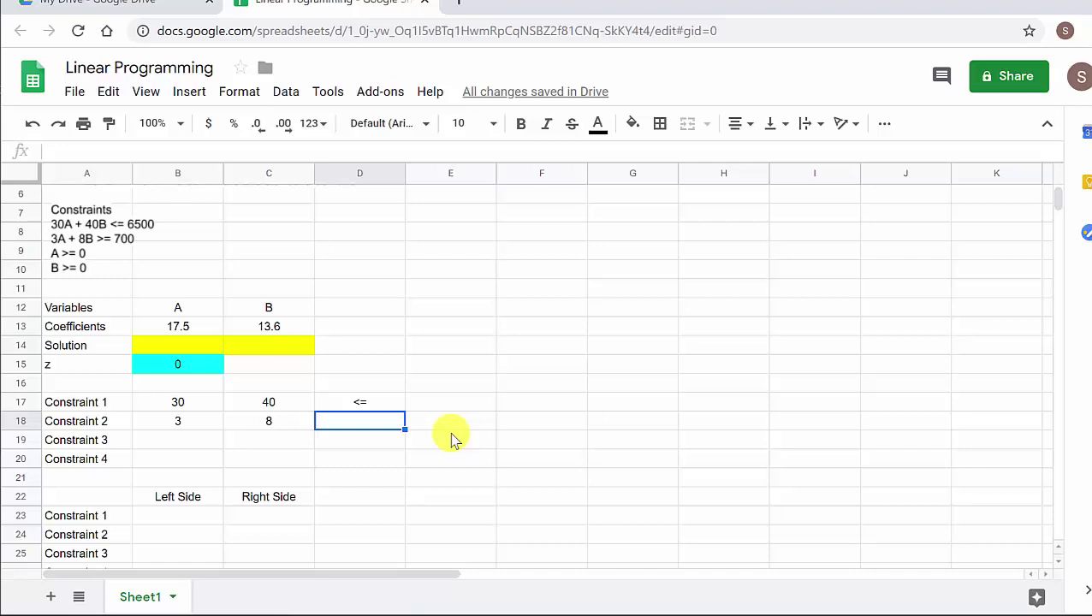
{"action": "type", "text": ">="}
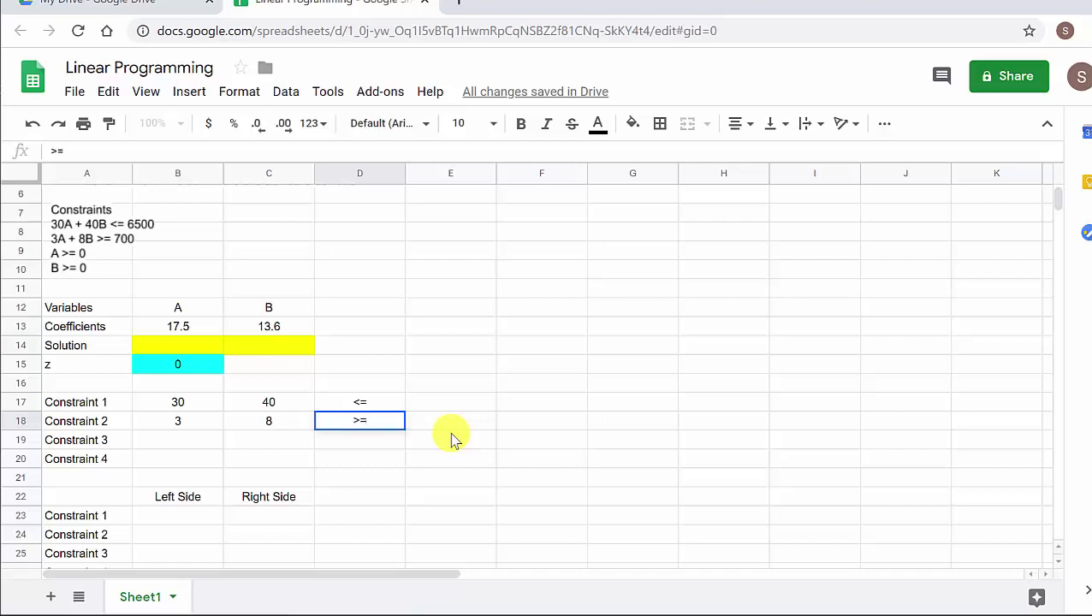
{"action": "key", "text": "Tab"}
{"action": "type", "text": "70"}
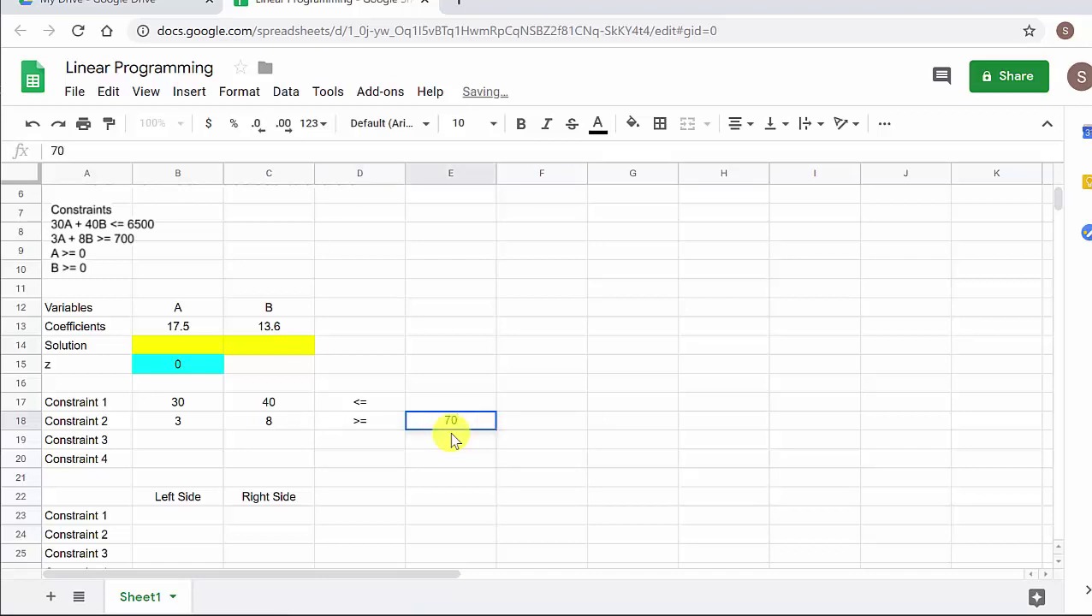
{"action": "type", "text": "0"}
{"action": "key", "text": "Return"}
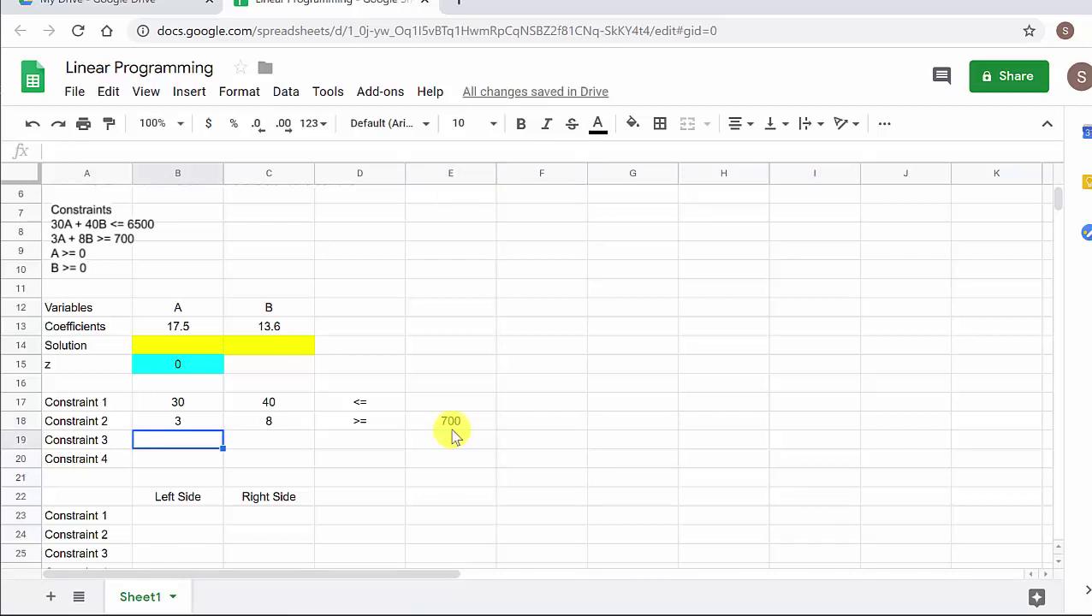
Enter the limit 6500 for Constraint 1 in cell E17.
{"action": "left_click", "coordinate": [451, 400]}
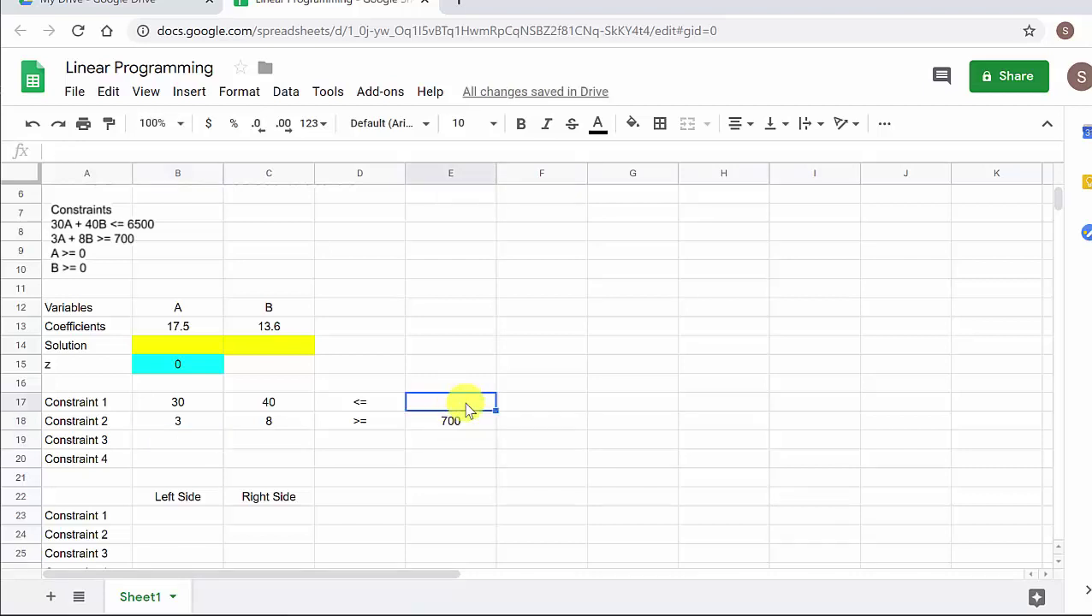
{"action": "type", "text": "6500"}
{"action": "key", "text": "Return"}
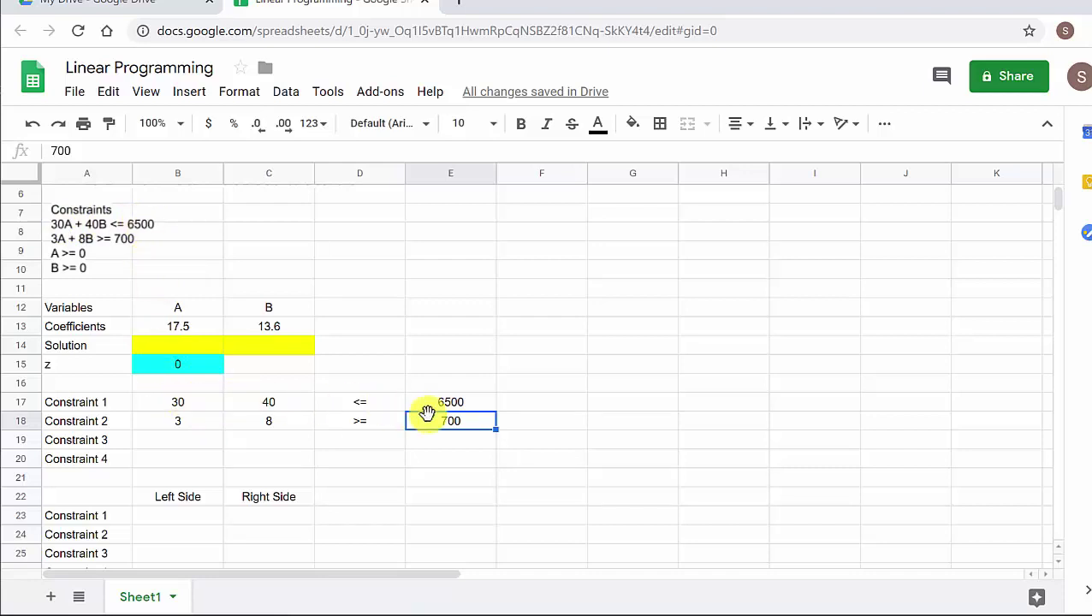
Fill the Constraint 3 row with 1 in B19, >= in D19 and 0 in E19, leaving C19 empty.
{"action": "left_click", "coordinate": [178, 441]}
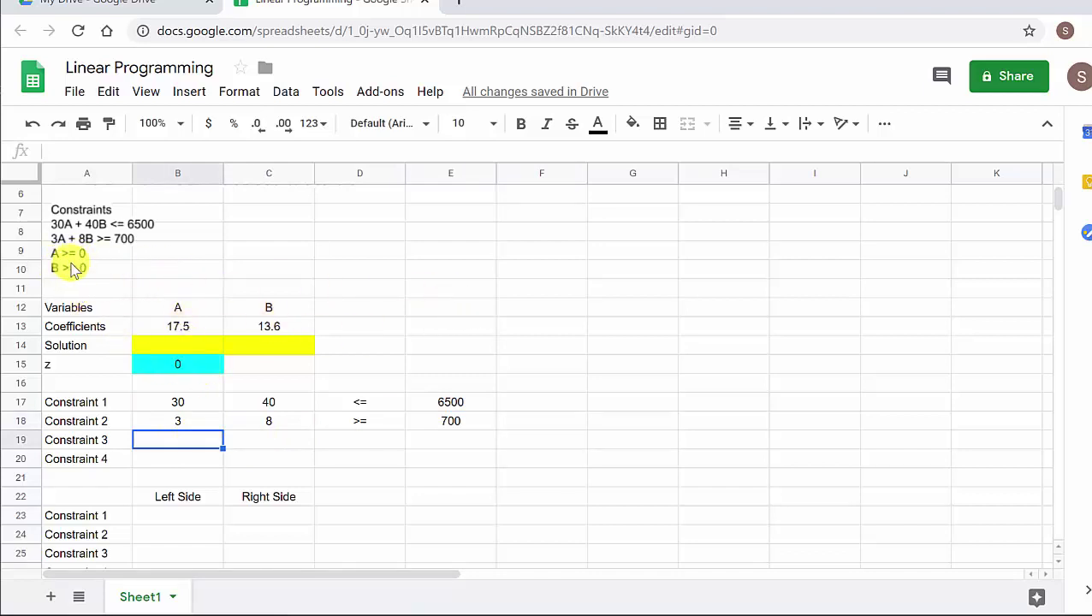
{"action": "type", "text": "1"}
{"action": "key", "text": "Tab"}
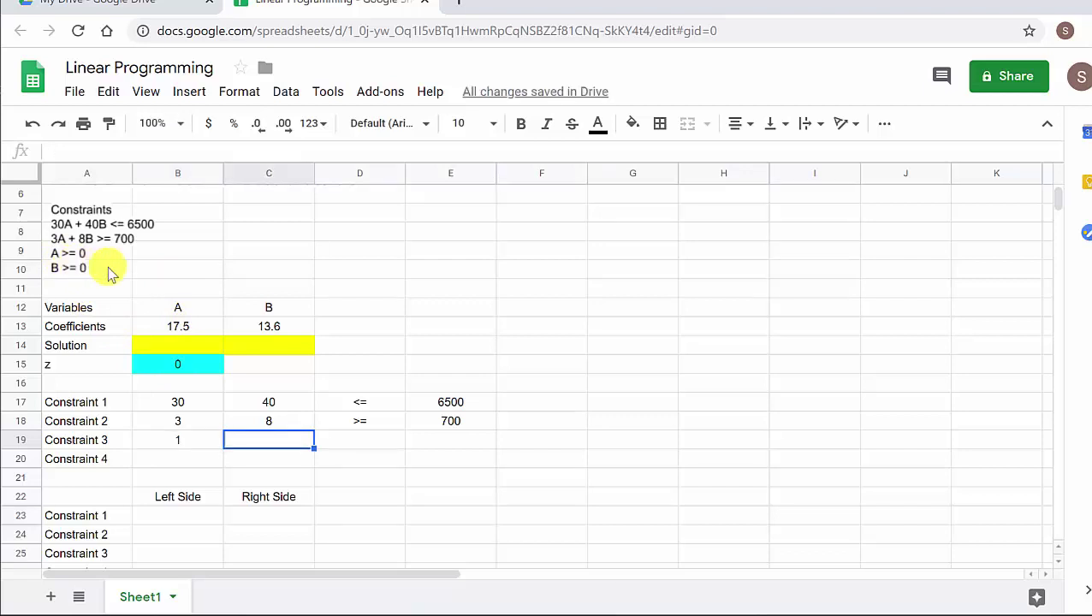
{"action": "type", "text": "0"}
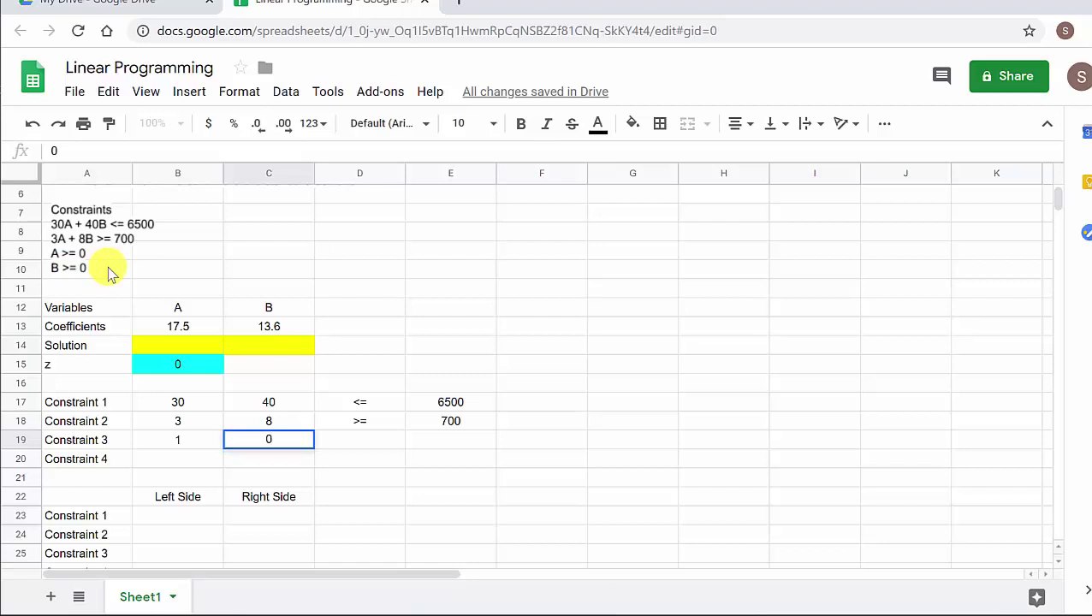
{"action": "key", "text": "Escape"}
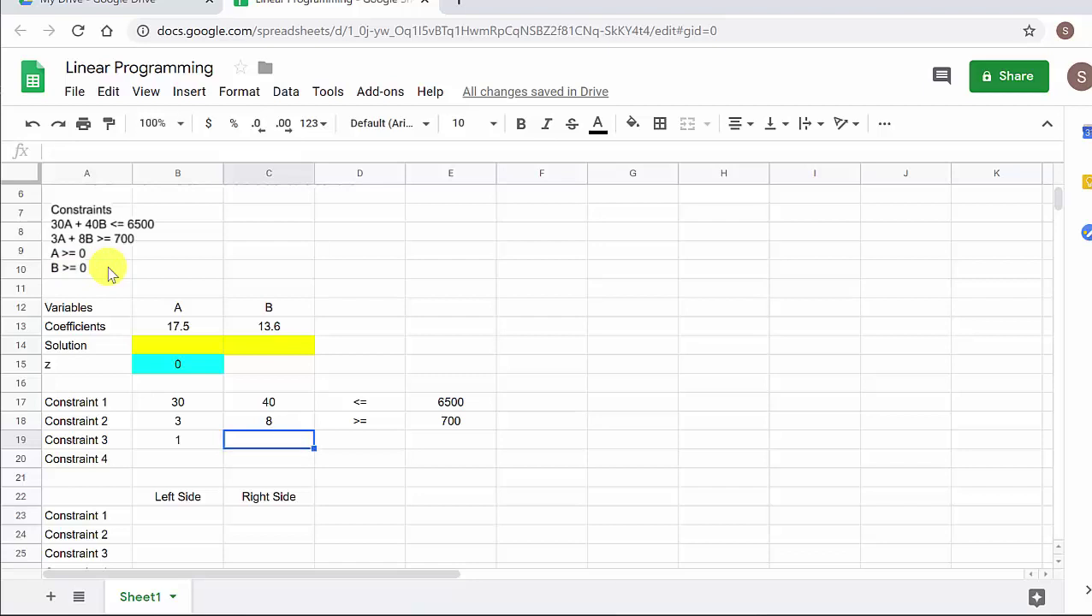
{"action": "key", "text": "Right"}
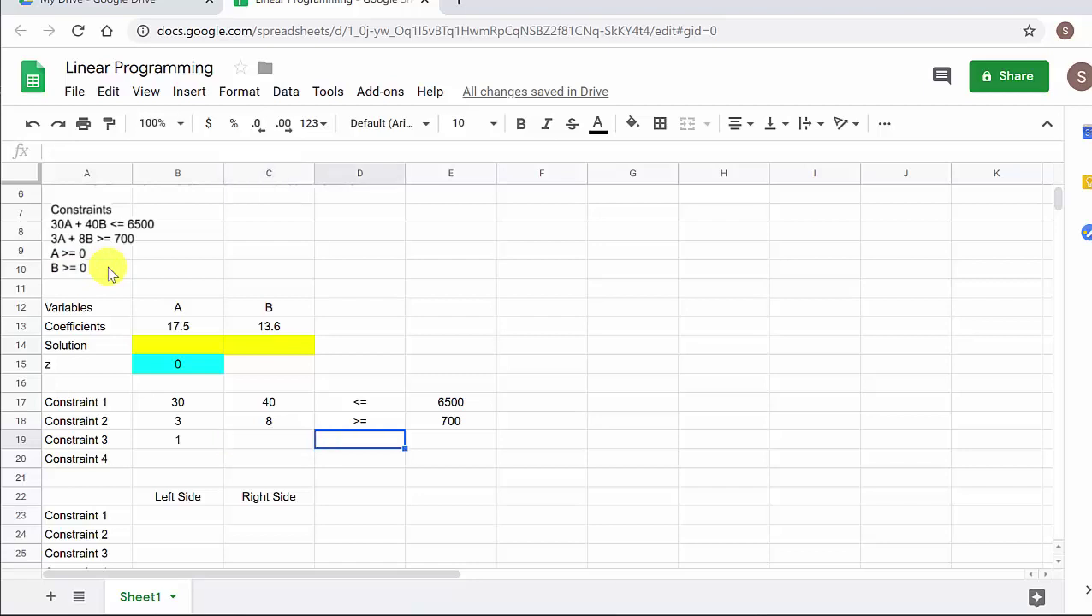
{"action": "type", "text": ">="}
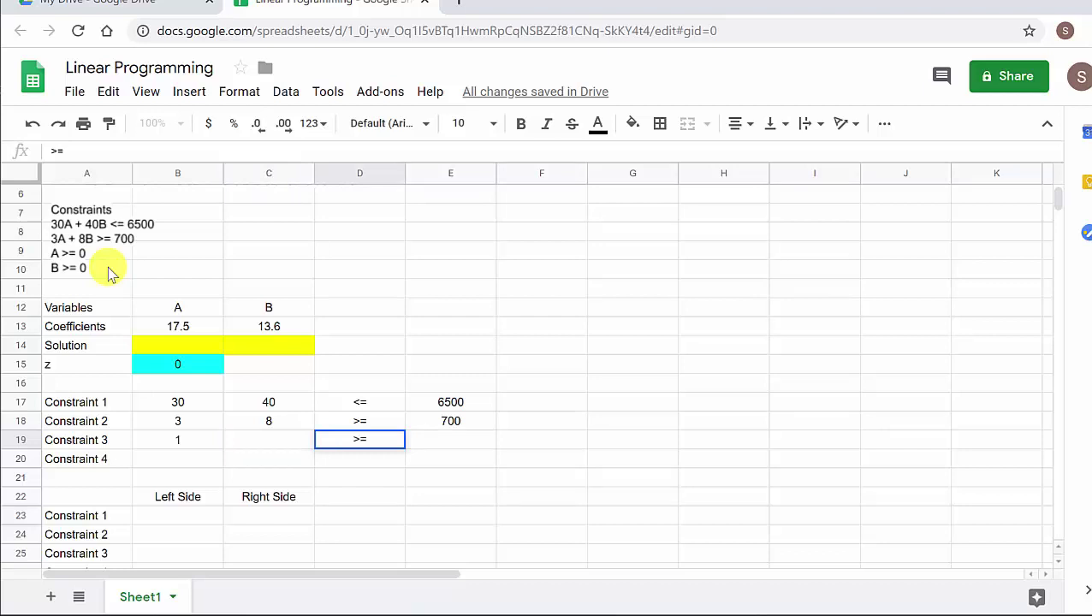
{"action": "key", "text": "Tab"}
{"action": "type", "text": "0"}
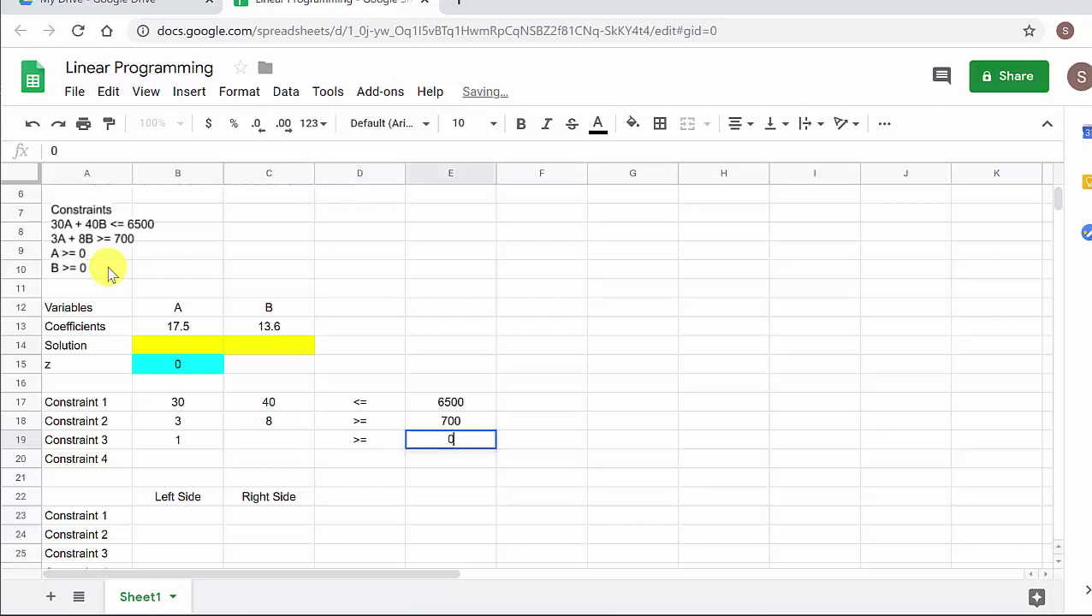
{"action": "key", "text": "Return"}
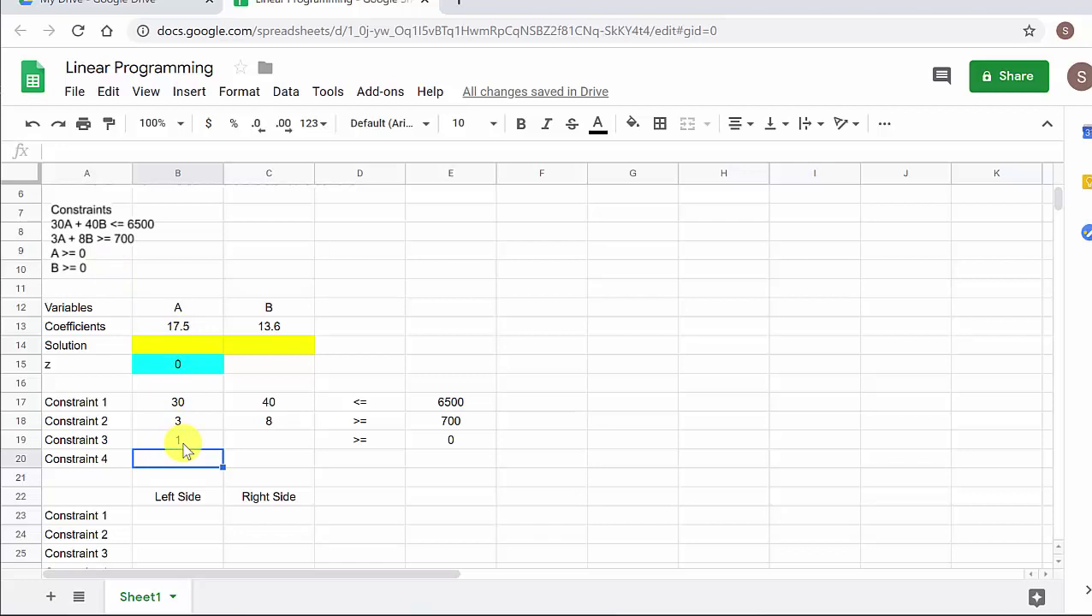
Fill the Constraint 4 row with 1 in C20, >= in D20 and 0 in E20, leaving B20 empty.
{"action": "key", "text": "Right"}
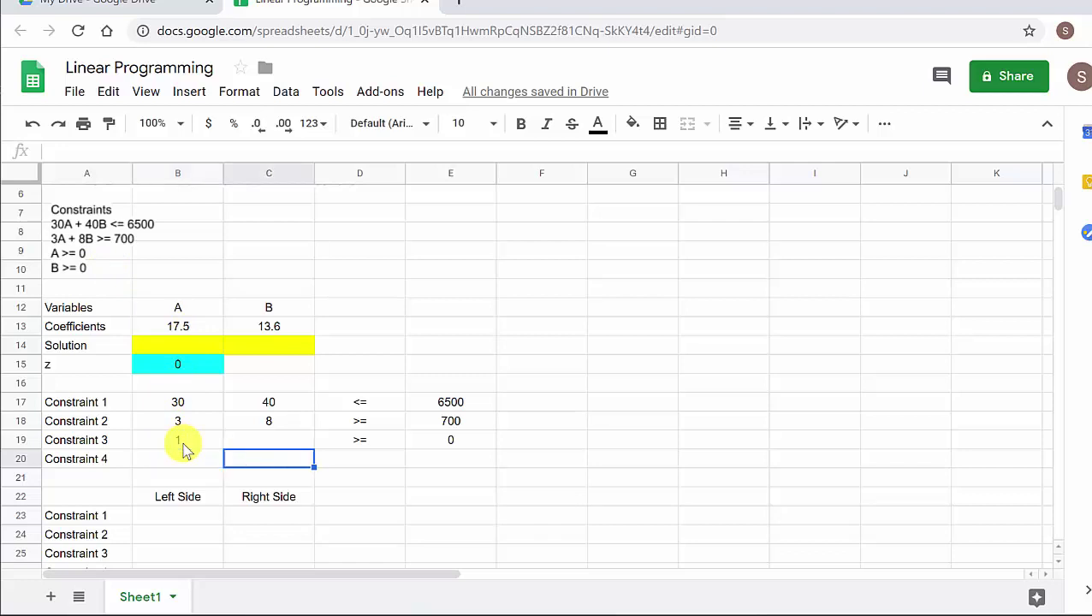
{"action": "type", "text": "1"}
{"action": "key", "text": "Tab"}
{"action": "type", "text": ">="}
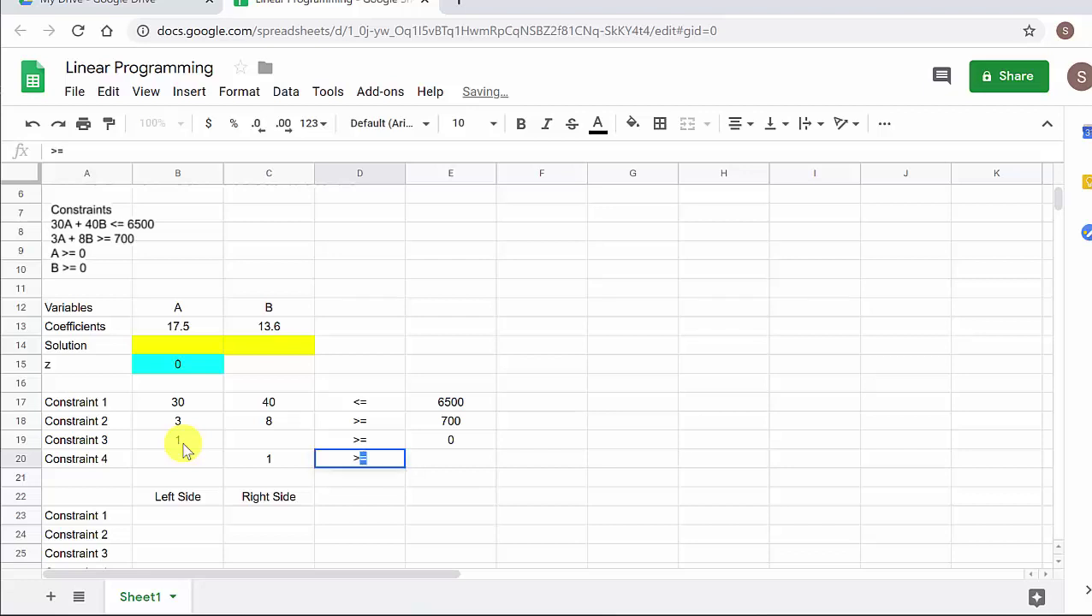
{"action": "key", "text": "Tab"}
{"action": "type", "text": "0"}
{"action": "key", "text": "Return"}
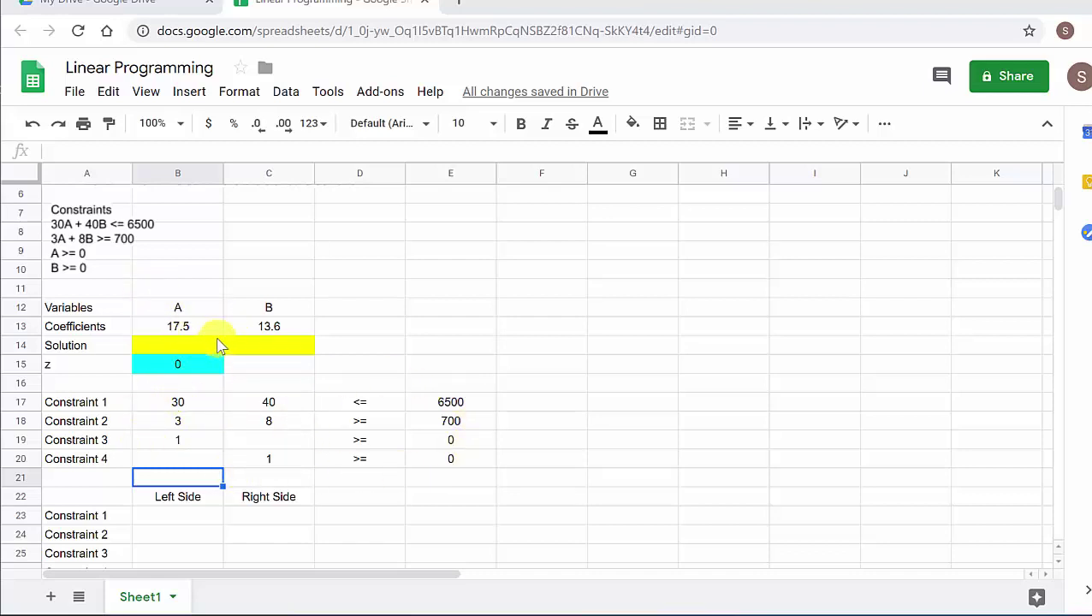
{"action": "scroll", "coordinate": [227, 325], "scroll_direction": "up", "scroll_amount": 2}
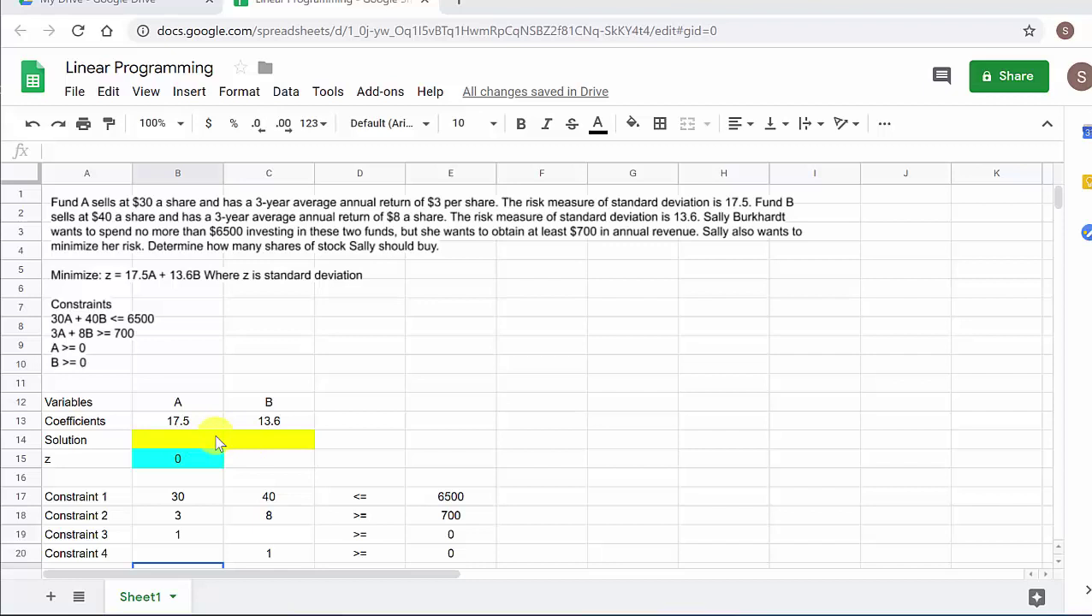
{"action": "scroll", "coordinate": [549, 403], "scroll_direction": "down", "scroll_amount": 2}
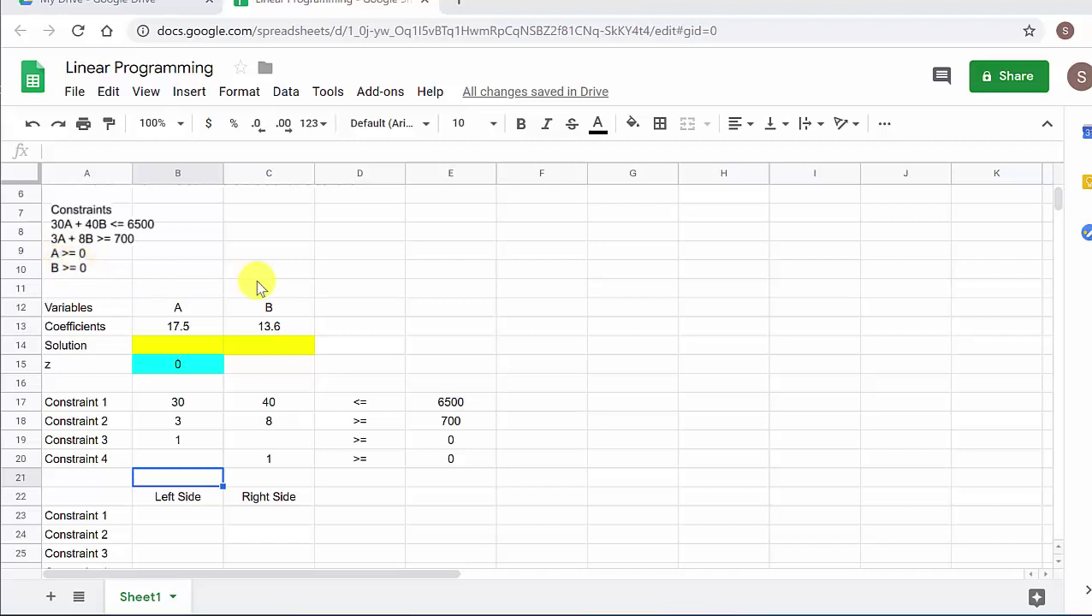
{"action": "scroll", "coordinate": [417, 298], "scroll_direction": "down", "scroll_amount": 2}
{"action": "scroll", "coordinate": [403, 288], "scroll_direction": "up", "scroll_amount": 2}
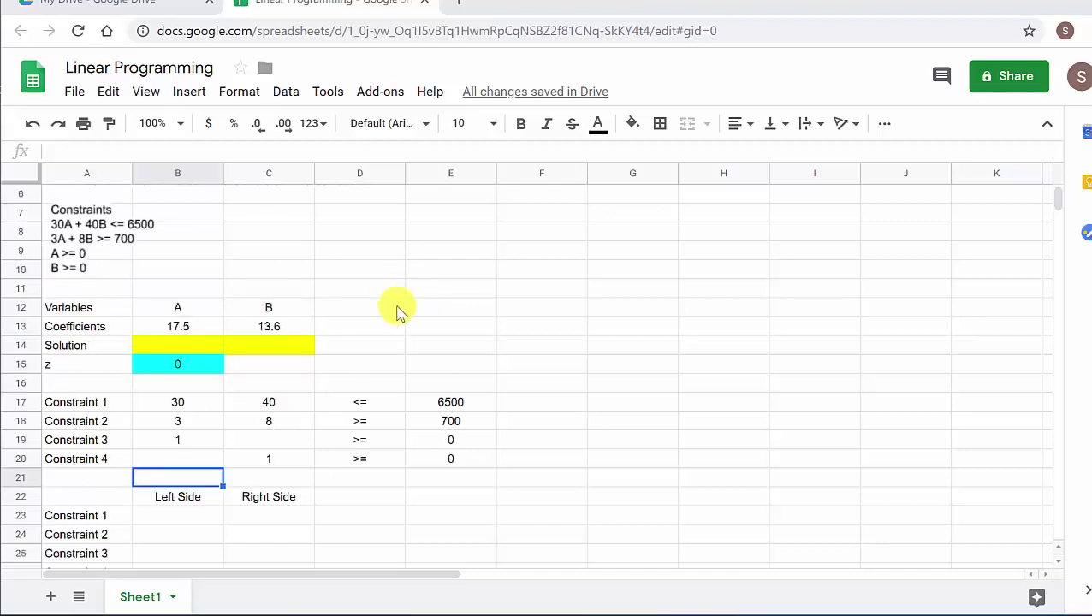
{"action": "left_click", "coordinate": [183, 516]}
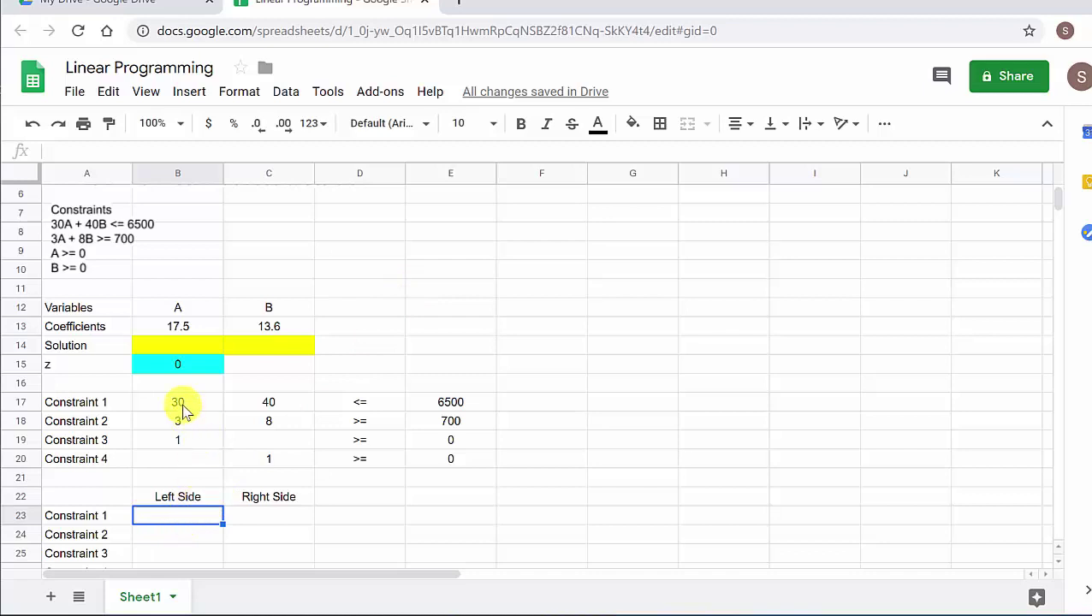
{"action": "left_click", "coordinate": [261, 403]}
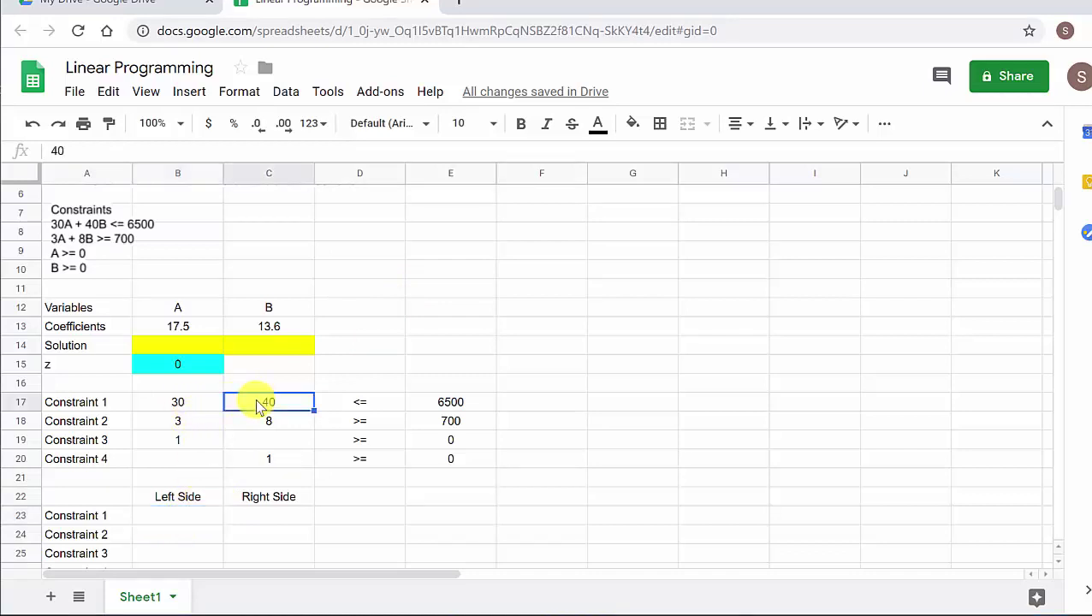
{"action": "left_click", "coordinate": [194, 412]}
{"action": "left_click_drag", "start_coordinate": [193, 412], "coordinate": [237, 396]}
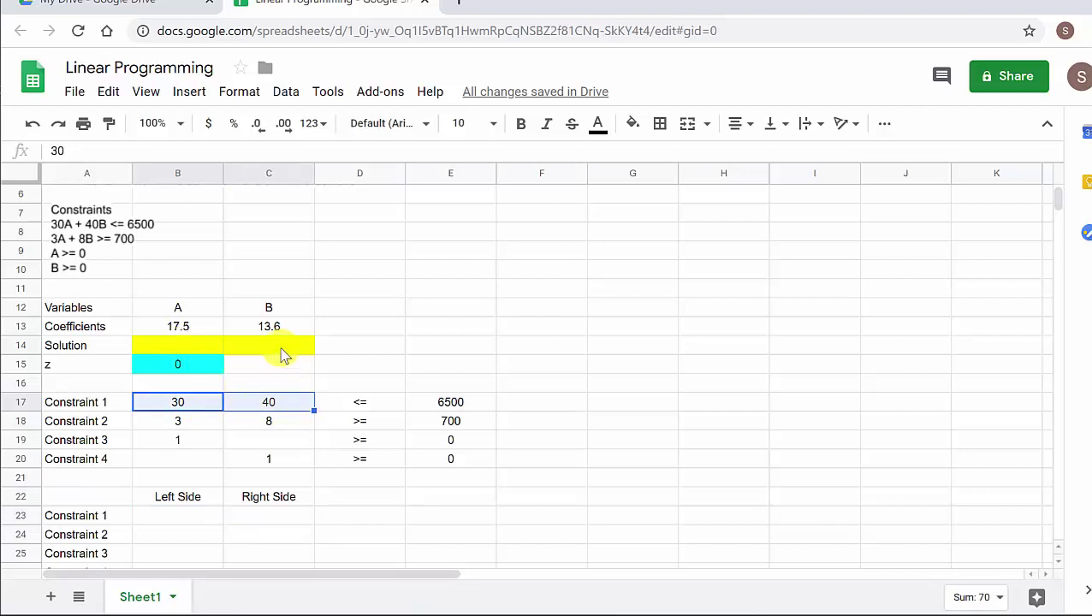
Enter the formula =sumproduct(B17:C17,B14:C14) in B23 as the Left Side of Constraint 1.
{"action": "left_click", "coordinate": [184, 517]}
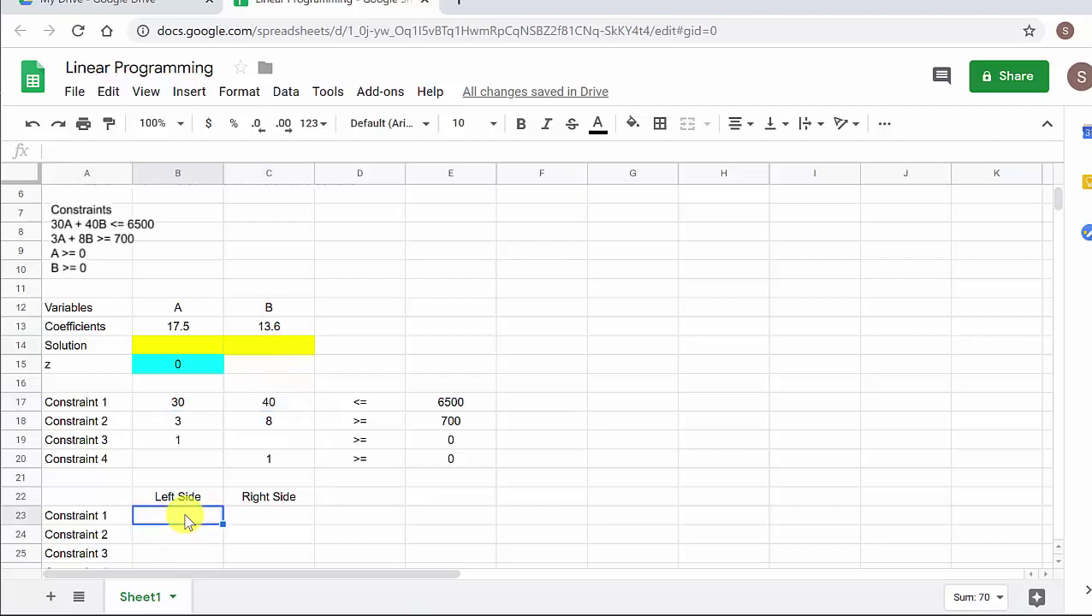
{"action": "scroll", "coordinate": [299, 497], "scroll_direction": "down", "scroll_amount": 2}
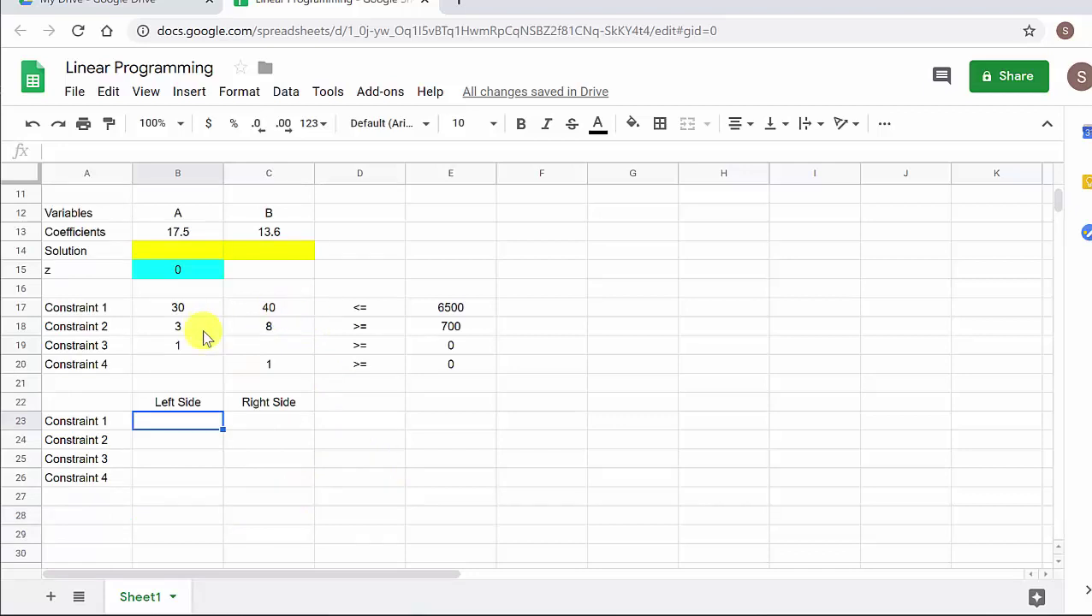
{"action": "type", "text": "="}
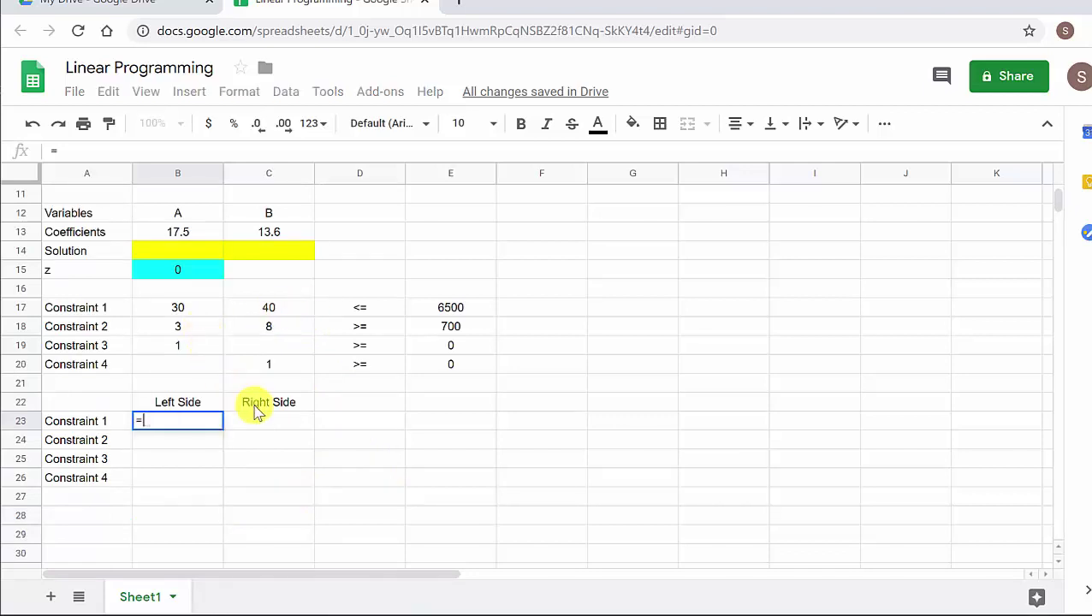
{"action": "type", "text": "sumprodu"}
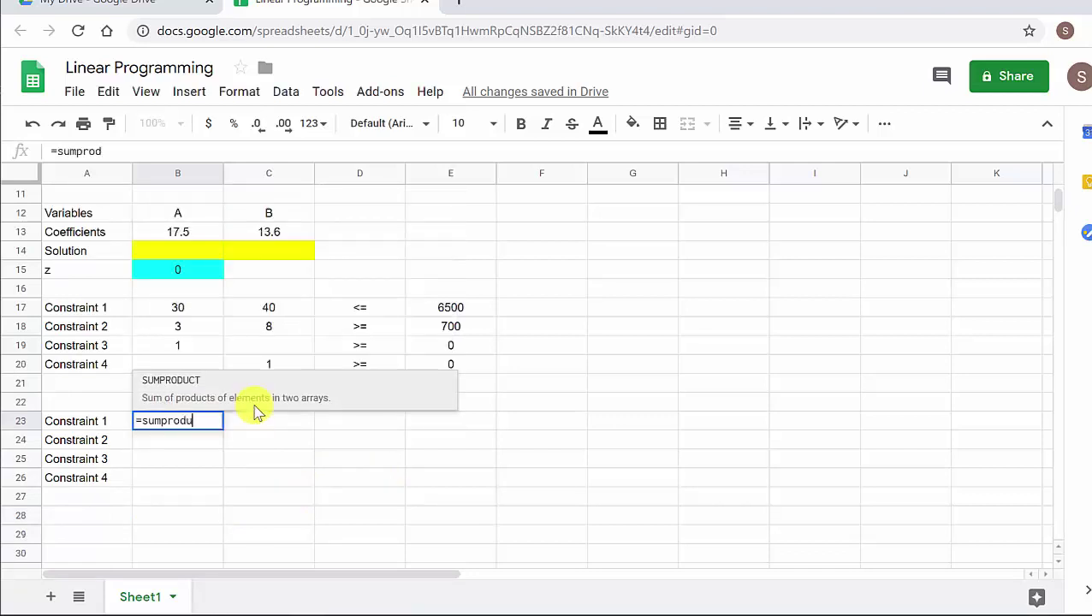
{"action": "type", "text": "ct("}
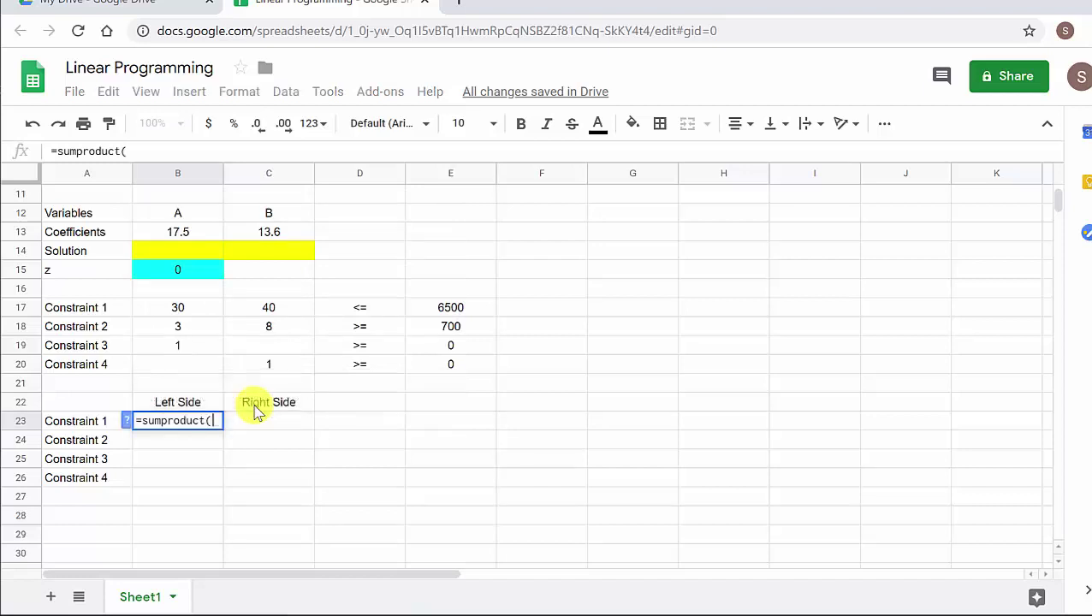
{"action": "left_click_drag", "start_coordinate": [184, 308], "coordinate": [260, 312]}
{"action": "type", "text": ","}
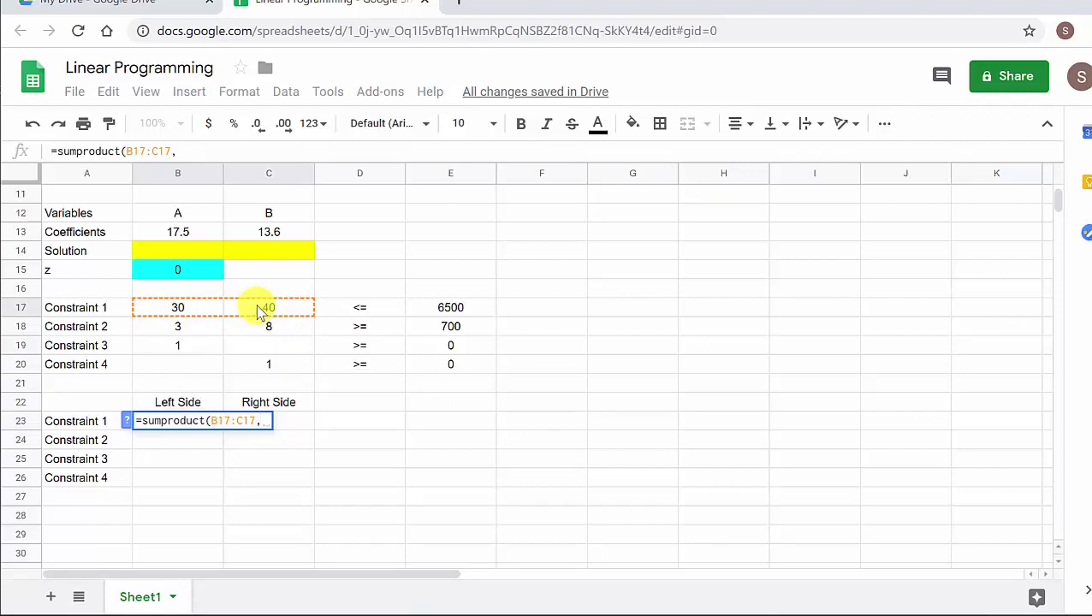
{"action": "left_click_drag", "start_coordinate": [178, 250], "coordinate": [264, 255]}
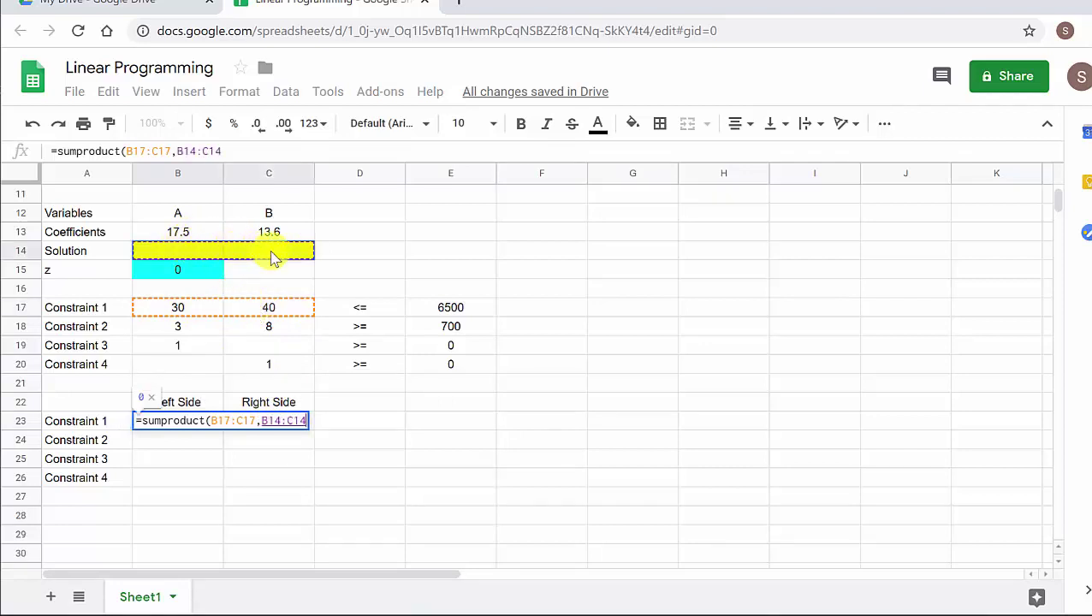
{"action": "type", "text": ")"}
{"action": "key", "text": "Return"}
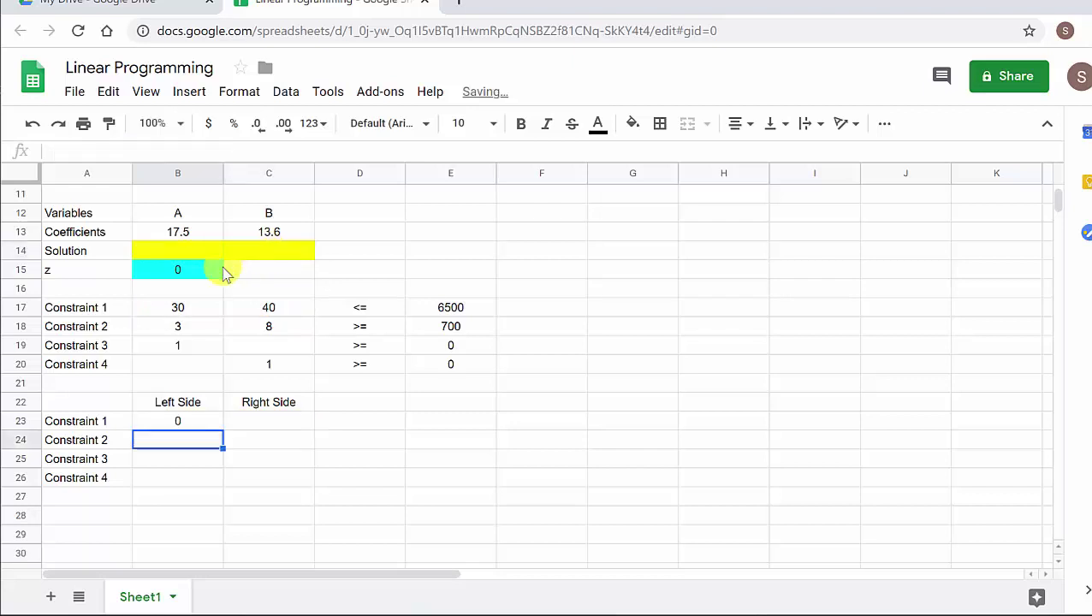
Try filling the Constraint 1 Left Side formula down through B26 with relative references, and clear B24:B26.
{"action": "left_click", "coordinate": [194, 420]}
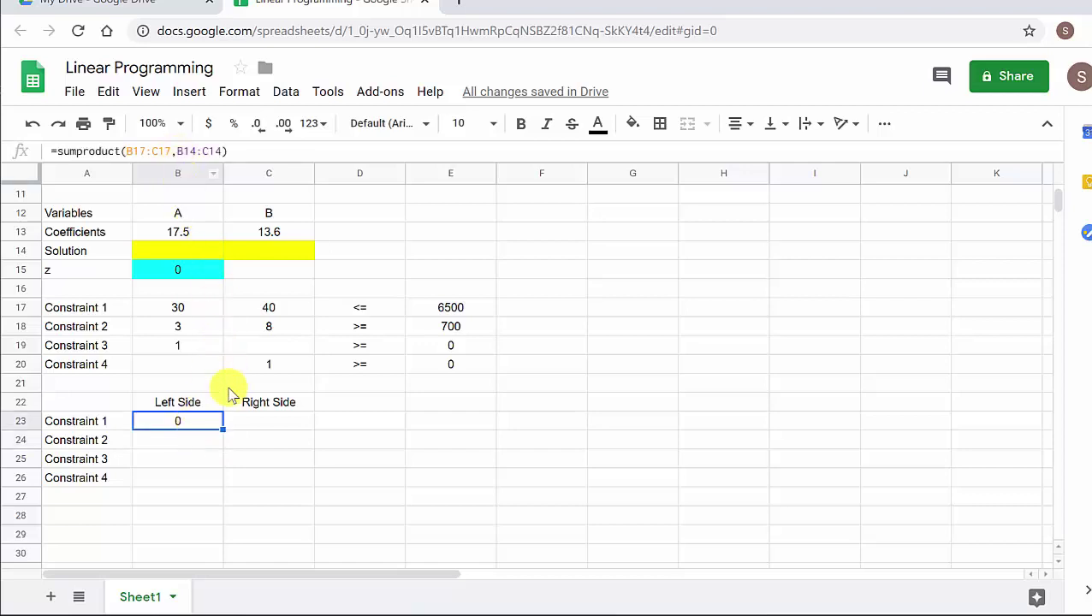
{"action": "left_click_drag", "start_coordinate": [219, 459], "coordinate": [217, 478]}
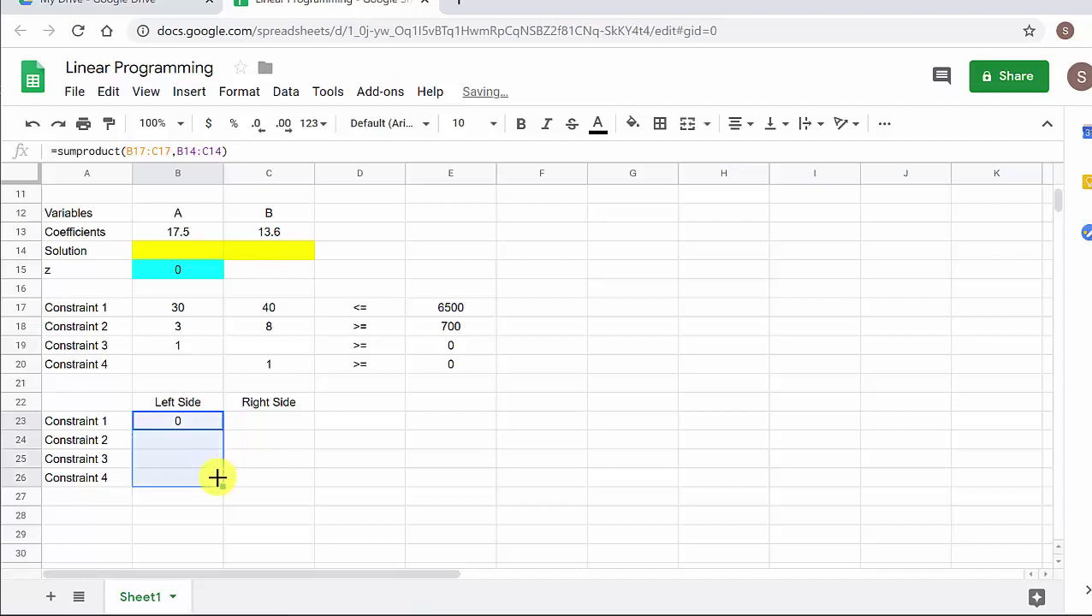
{"action": "left_click", "coordinate": [182, 442]}
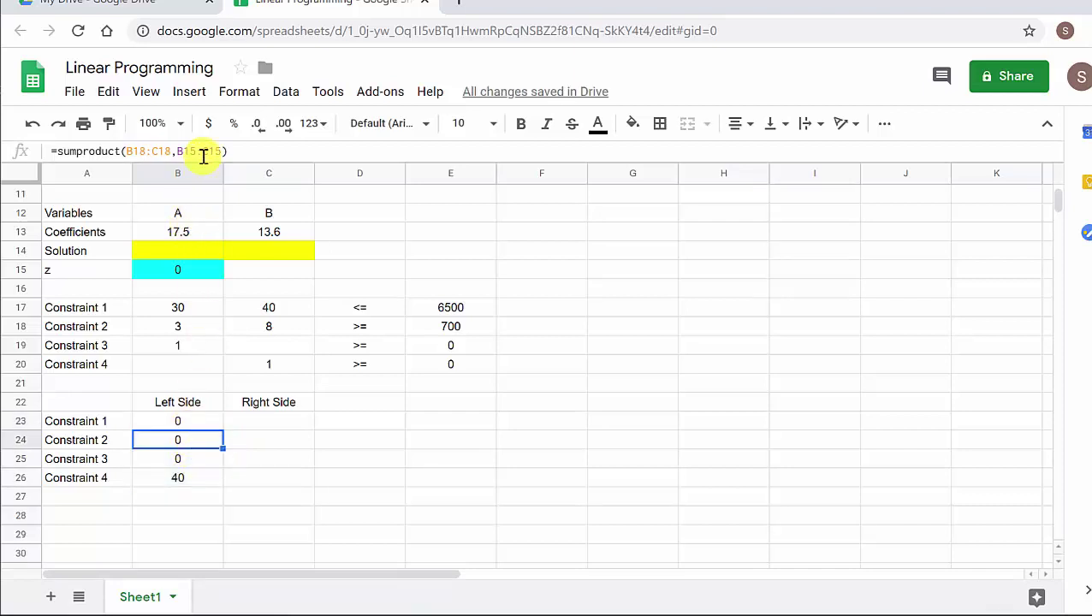
{"action": "left_click", "coordinate": [203, 417]}
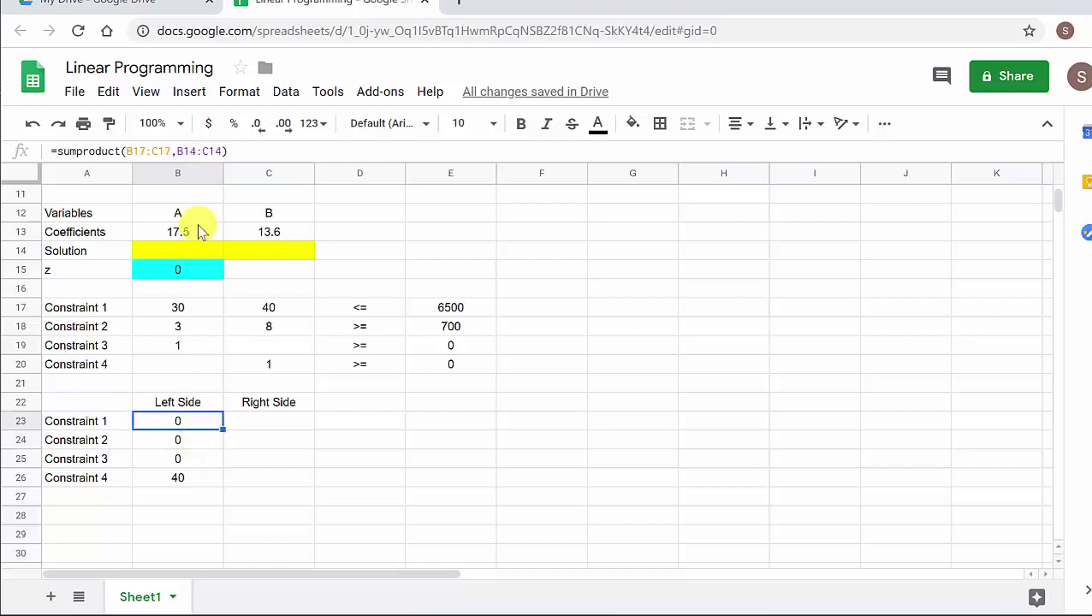
{"action": "left_click", "coordinate": [183, 443]}
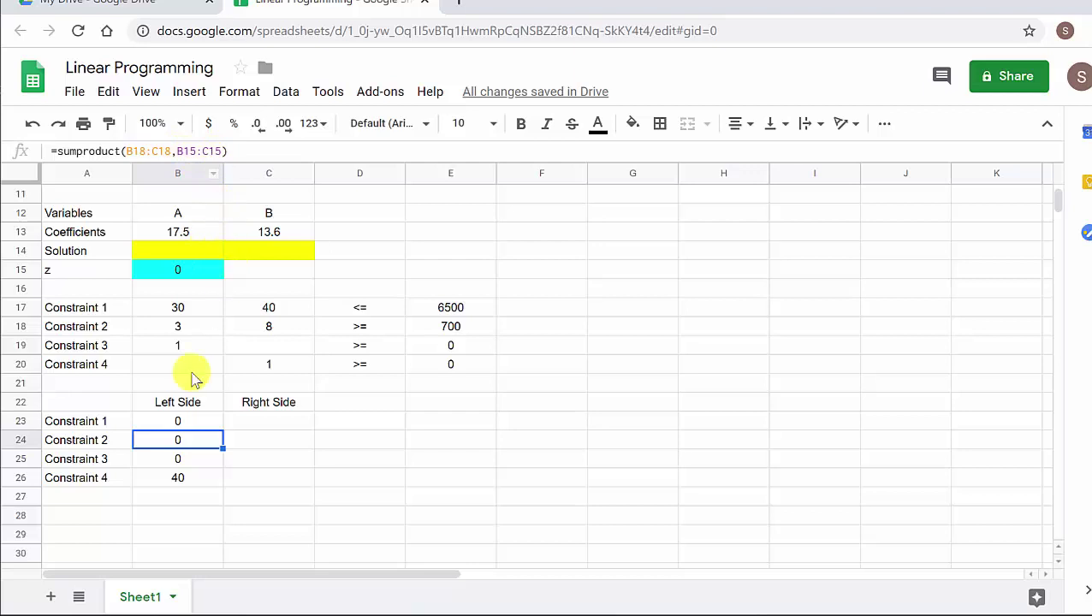
{"action": "left_click_drag", "start_coordinate": [171, 445], "coordinate": [175, 490]}
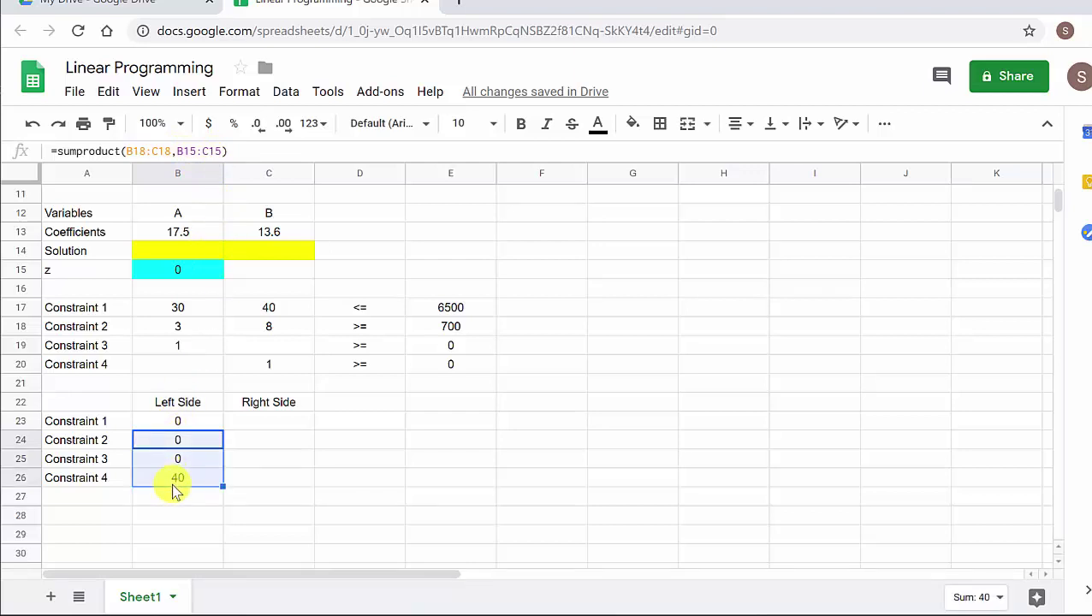
{"action": "left_click", "coordinate": [168, 422]}
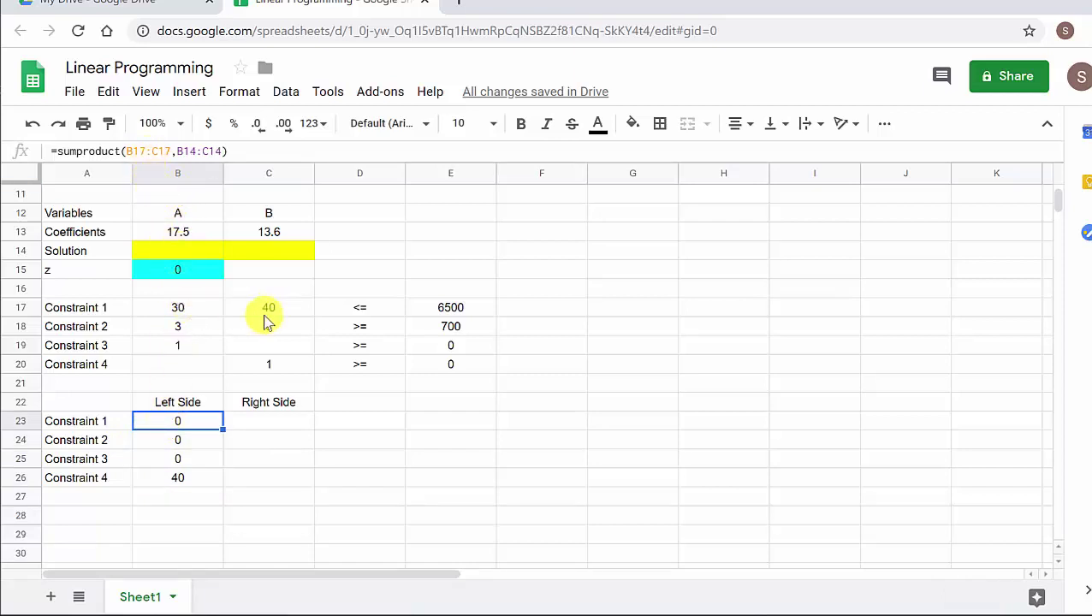
{"action": "left_click", "coordinate": [188, 441]}
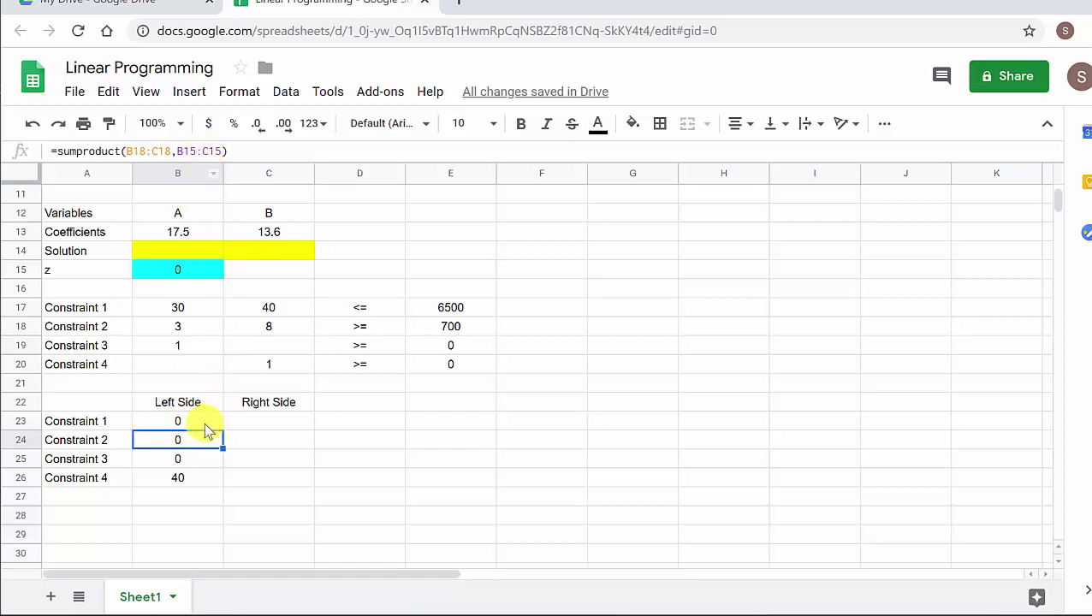
{"action": "left_click_drag", "start_coordinate": [189, 442], "coordinate": [190, 490]}
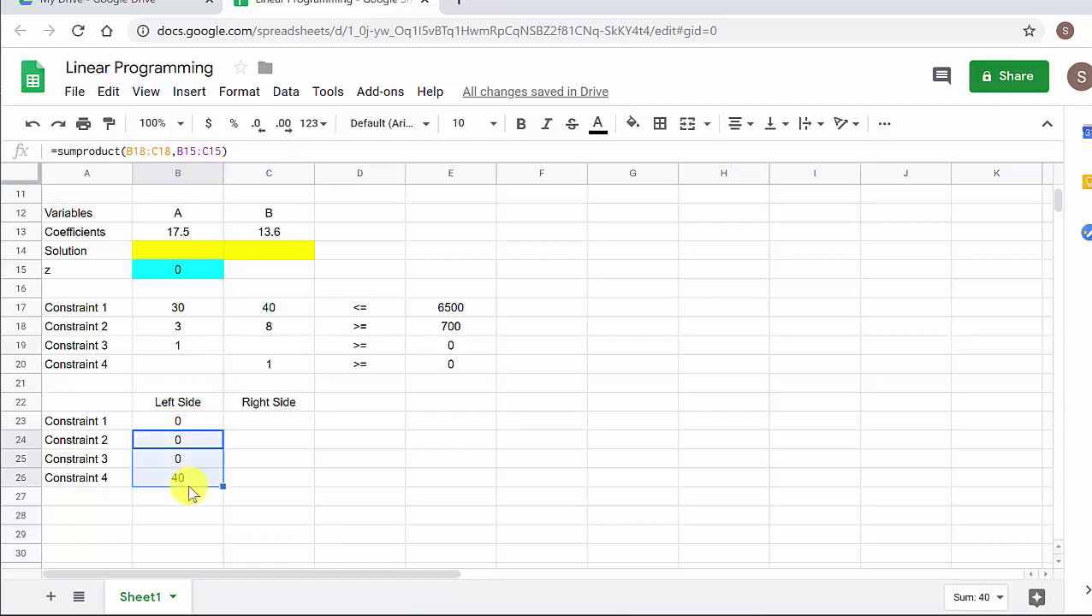
{"action": "key", "text": "Delete"}
Make the Solution range absolute in the B23 formula so it reads =sumproduct(B17:C17,$B$14:$C$14).
{"action": "left_click", "coordinate": [181, 420]}
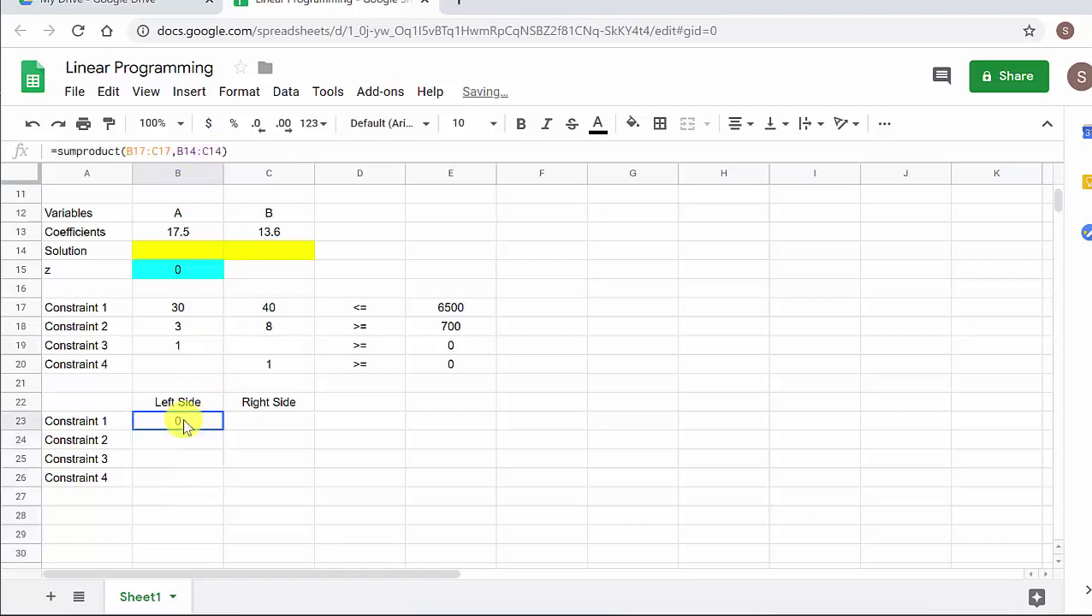
{"action": "left_click", "coordinate": [178, 152]}
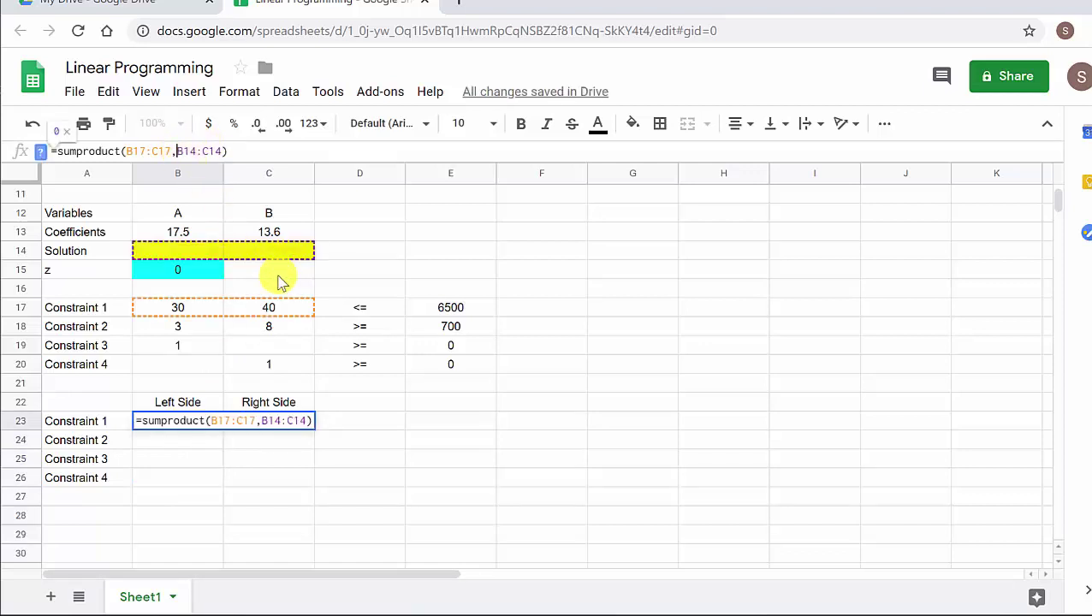
{"action": "type", "text": "$B"}
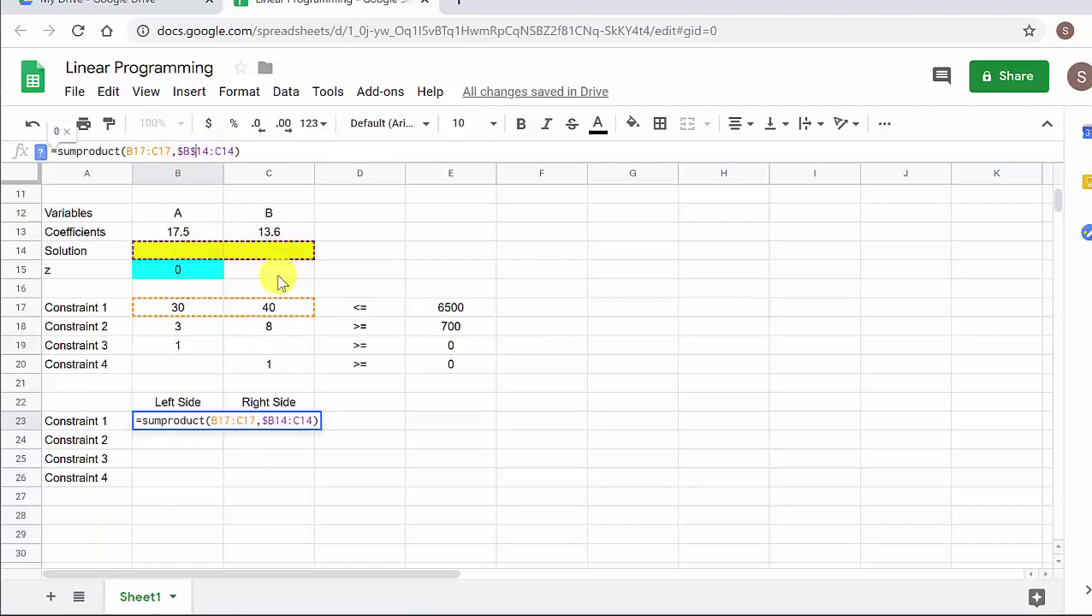
{"action": "type", "text": "$"}
{"action": "type", "text": "$"}
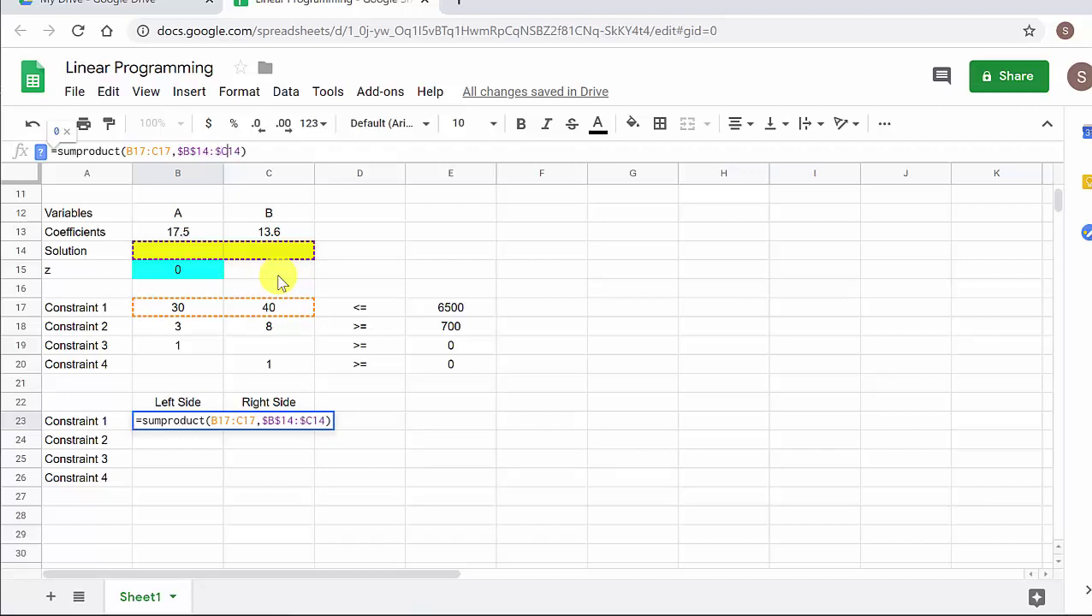
{"action": "type", "text": "$"}
{"action": "key", "text": "Return"}
Fill the Left Side formula from B23 down through B26 and check the references in B24.
{"action": "left_click", "coordinate": [195, 424]}
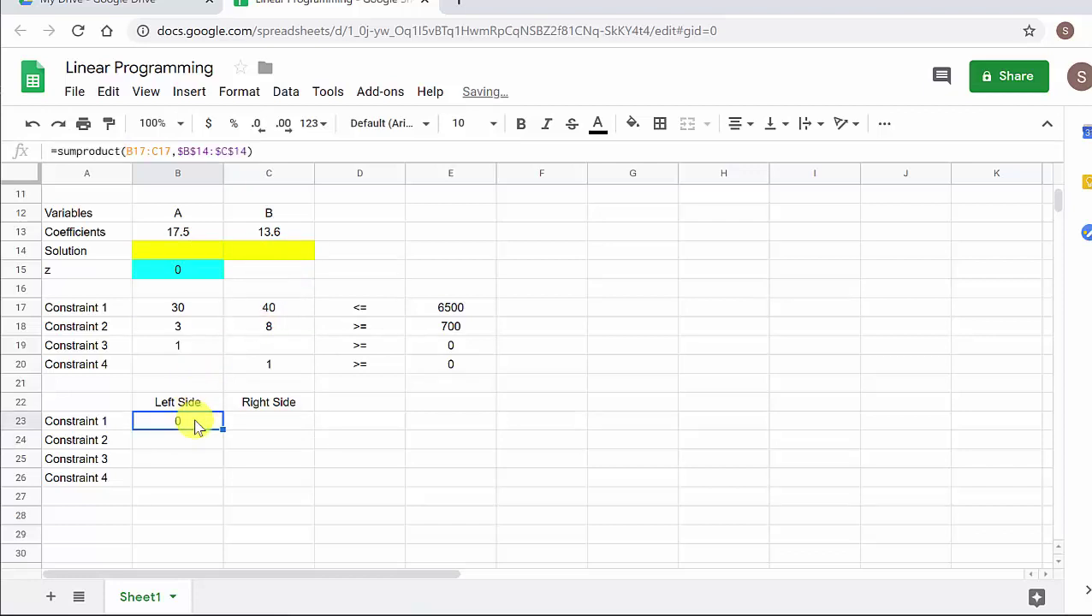
{"action": "left_click_drag", "start_coordinate": [223, 430], "coordinate": [224, 485]}
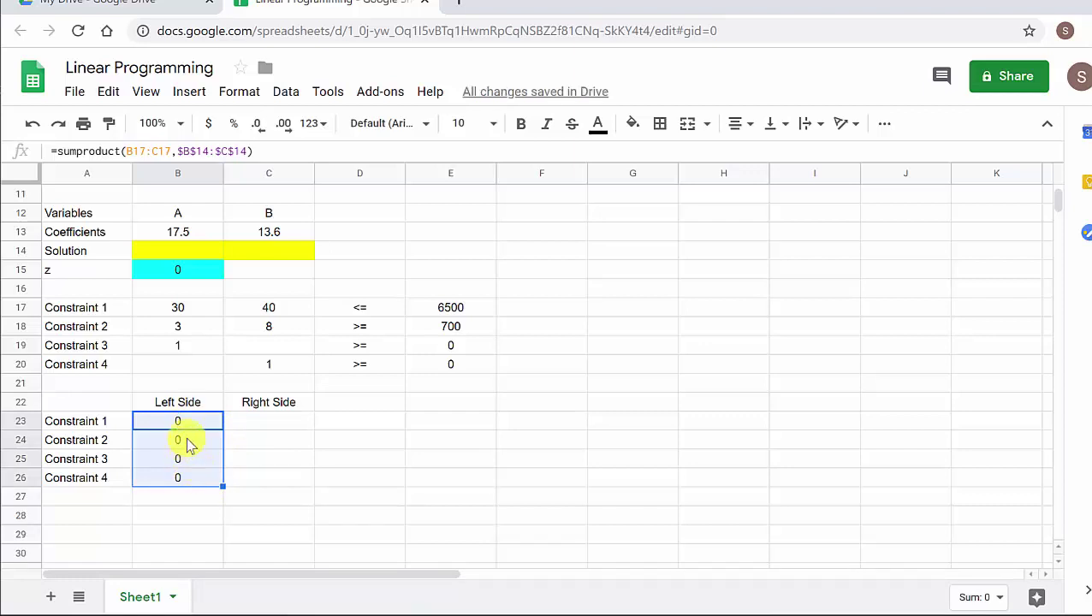
{"action": "left_click", "coordinate": [188, 442]}
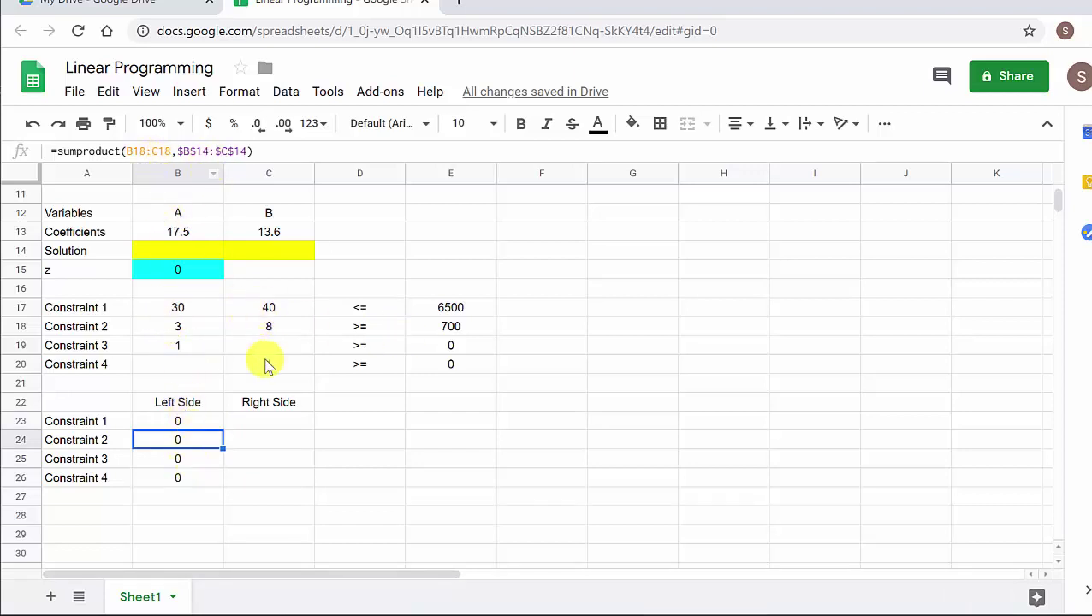
Enter =E17 in C23 as the Right Side of Constraint 1 and fill it down through C26.
{"action": "left_click", "coordinate": [272, 423]}
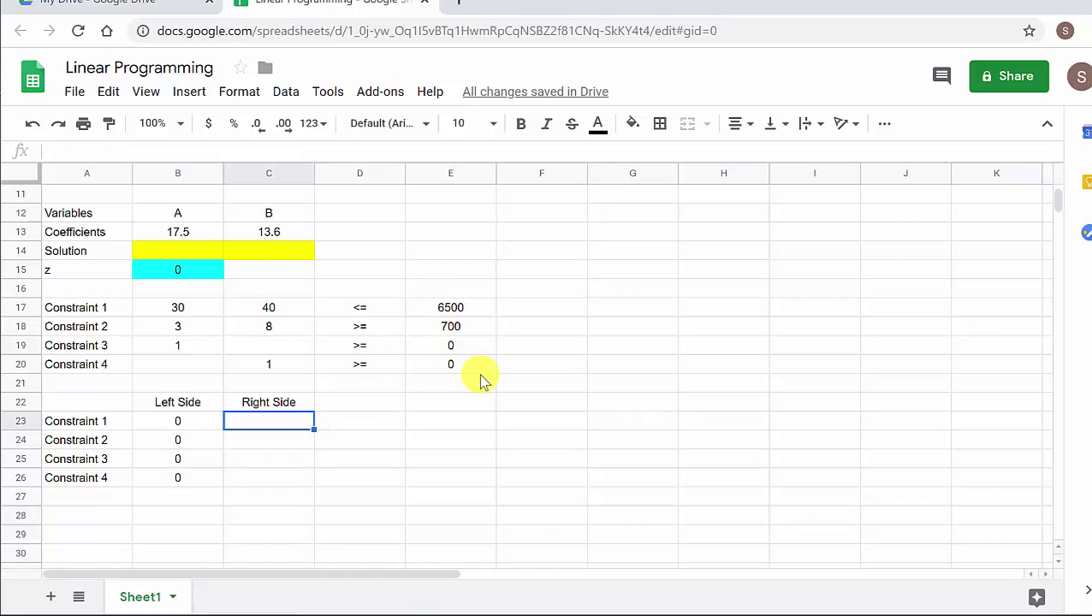
{"action": "type", "text": "="}
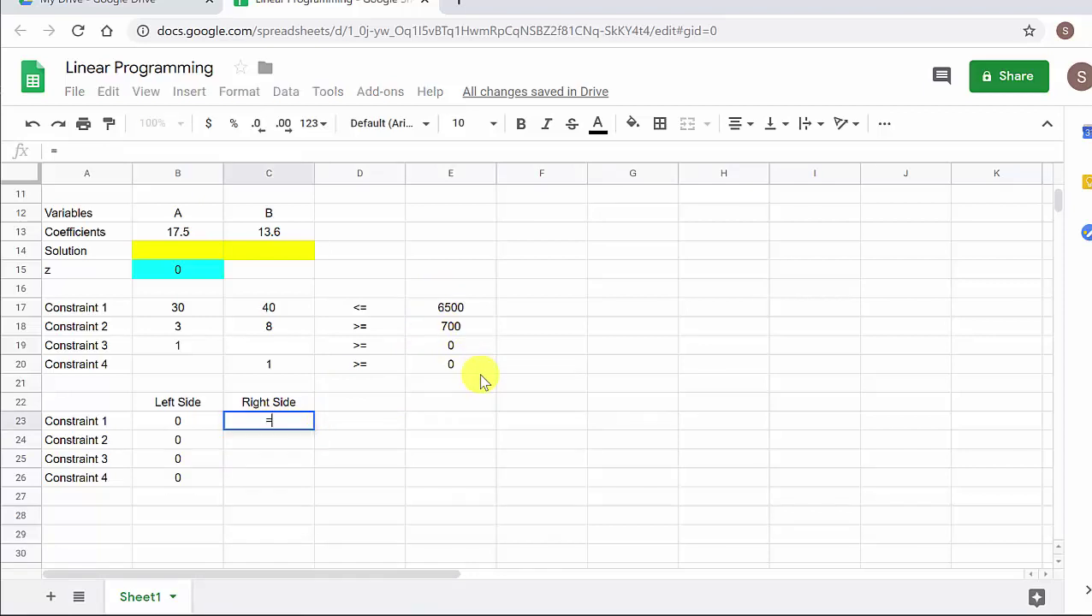
{"action": "left_click", "coordinate": [451, 309]}
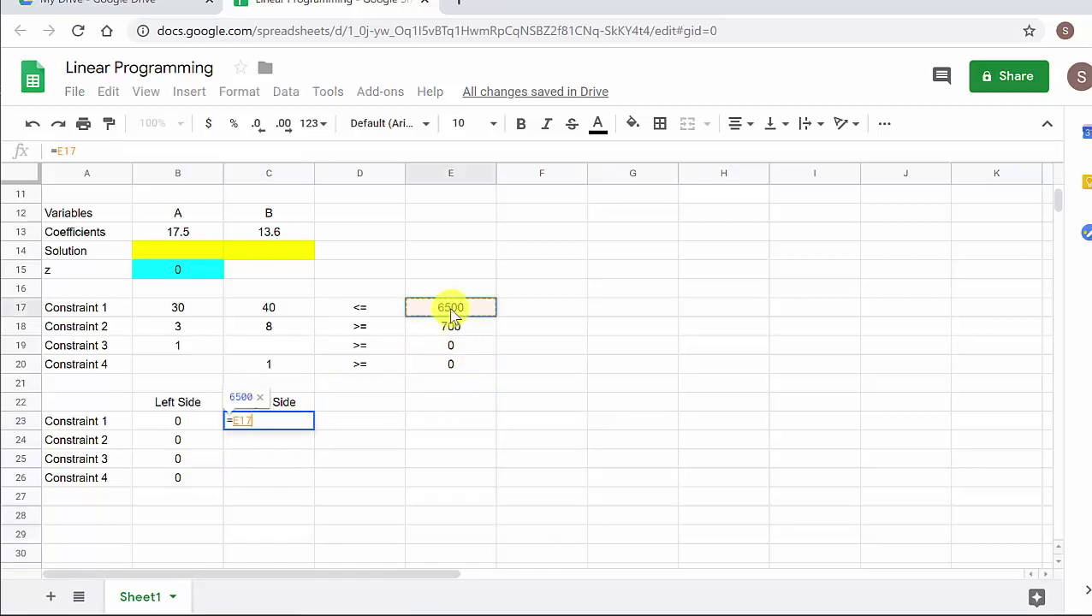
{"action": "key", "text": "Return"}
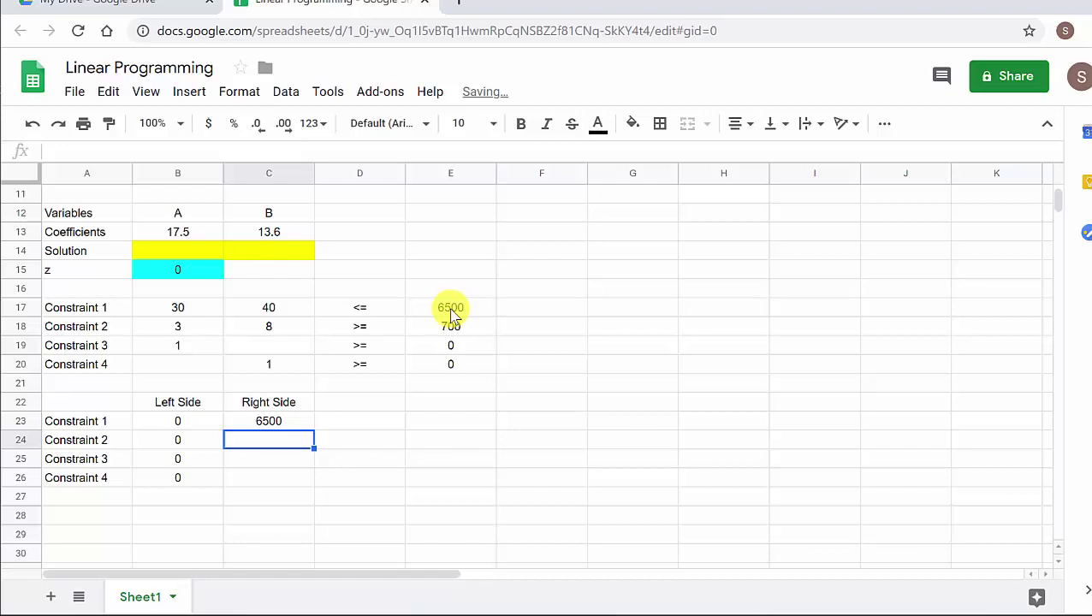
{"action": "left_click", "coordinate": [299, 424]}
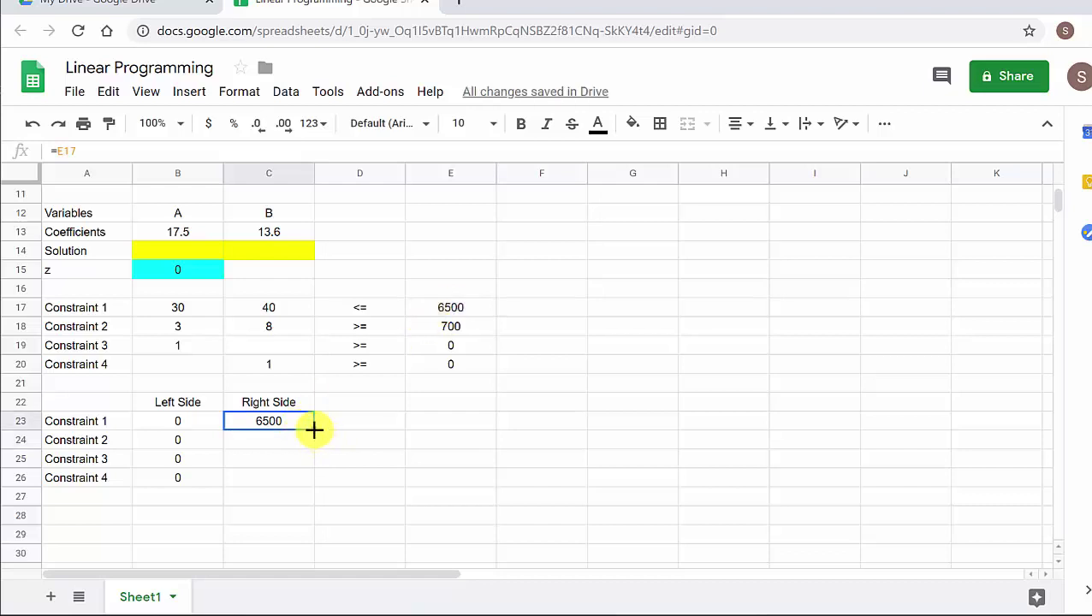
{"action": "left_click_drag", "start_coordinate": [314, 429], "coordinate": [326, 477]}
{"action": "left_click", "coordinate": [382, 461]}
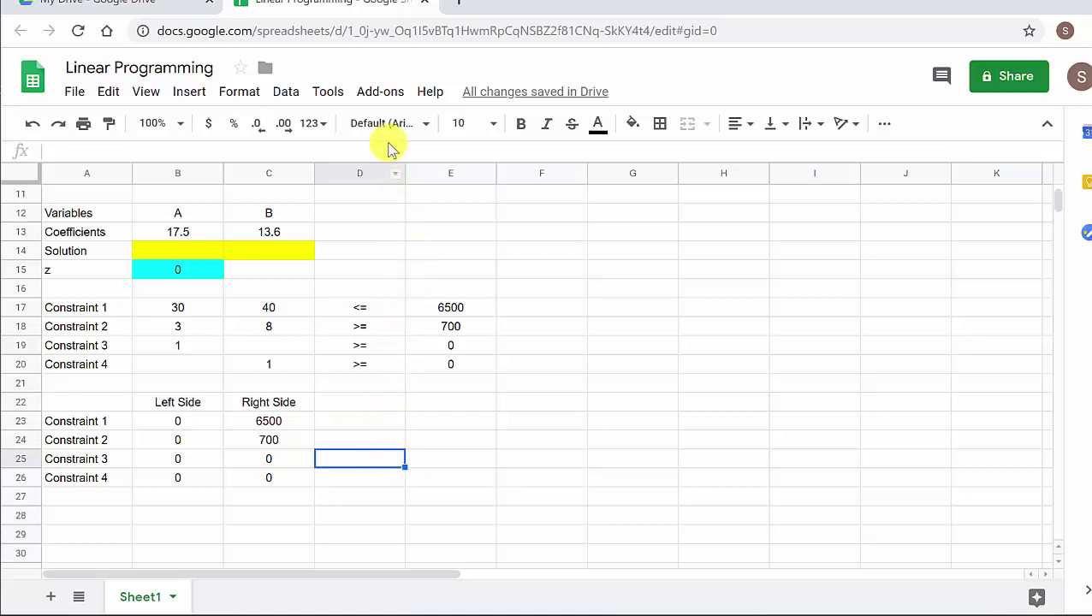
Search the add-on marketplace for solver, look over the results, and close the marketplace.
{"action": "left_click", "coordinate": [381, 94]}
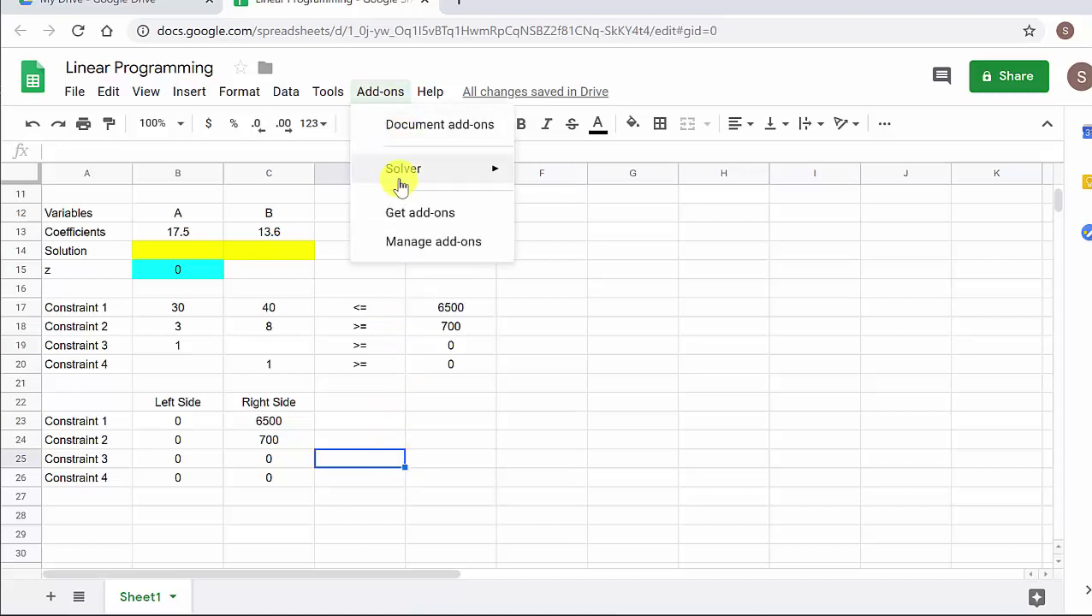
{"action": "left_click", "coordinate": [402, 212]}
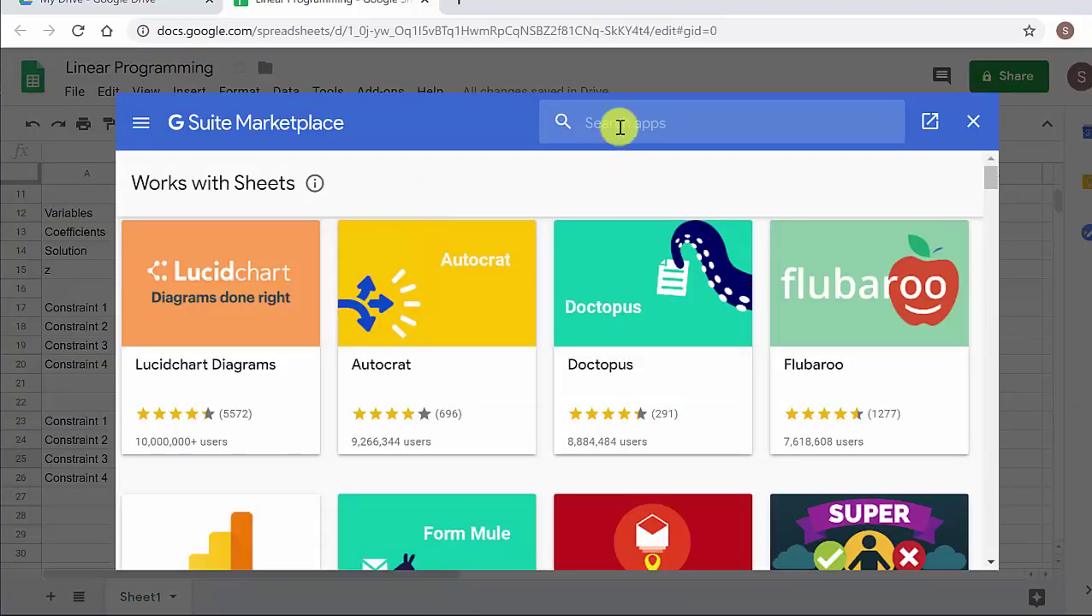
{"action": "left_click", "coordinate": [619, 127]}
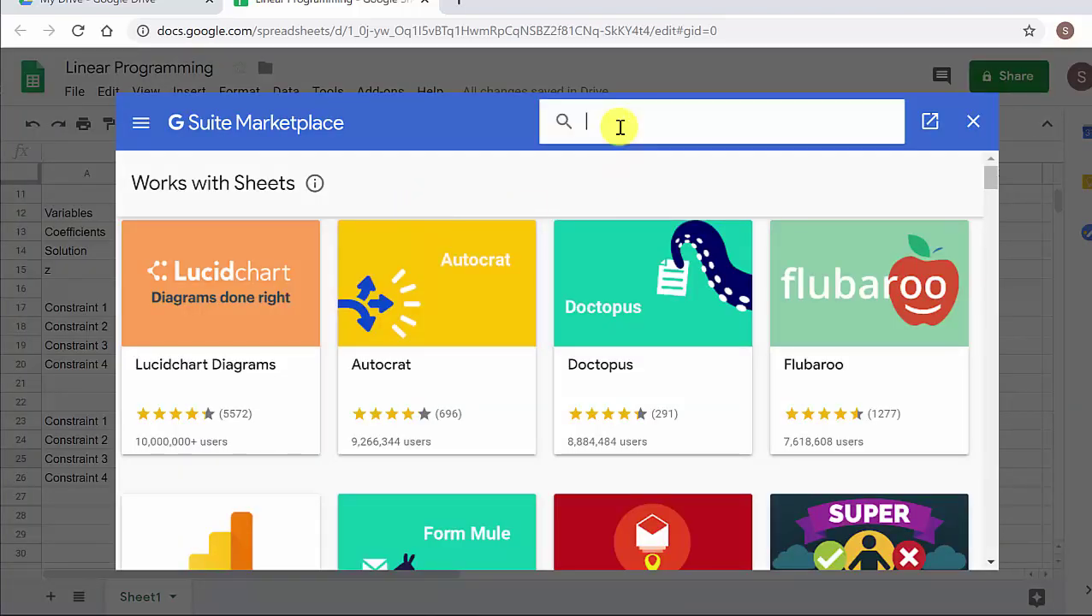
{"action": "type", "text": "solve"}
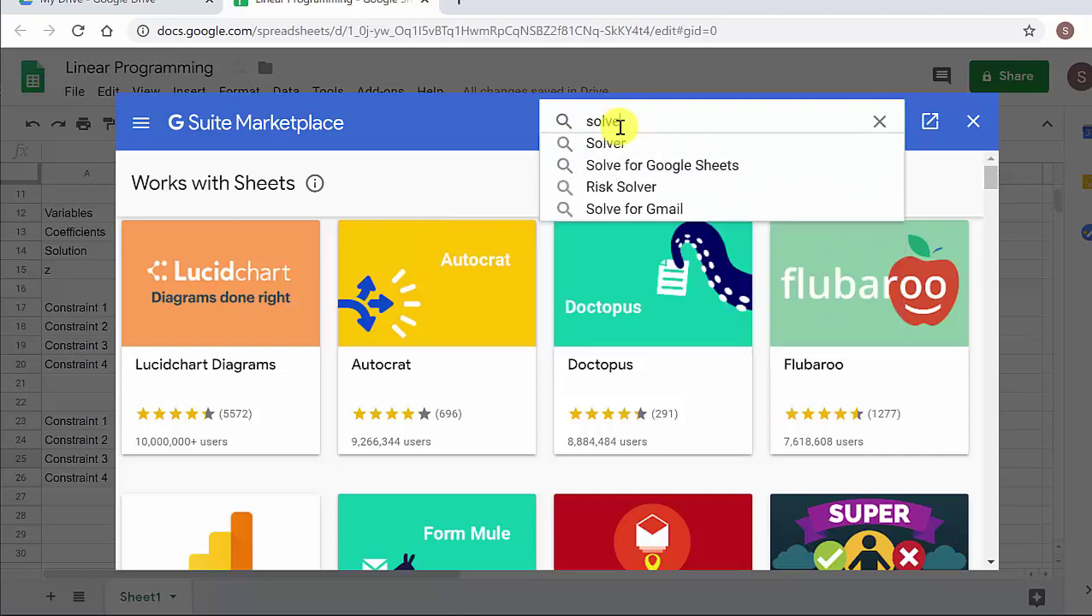
{"action": "type", "text": "r"}
{"action": "key", "text": "Return"}
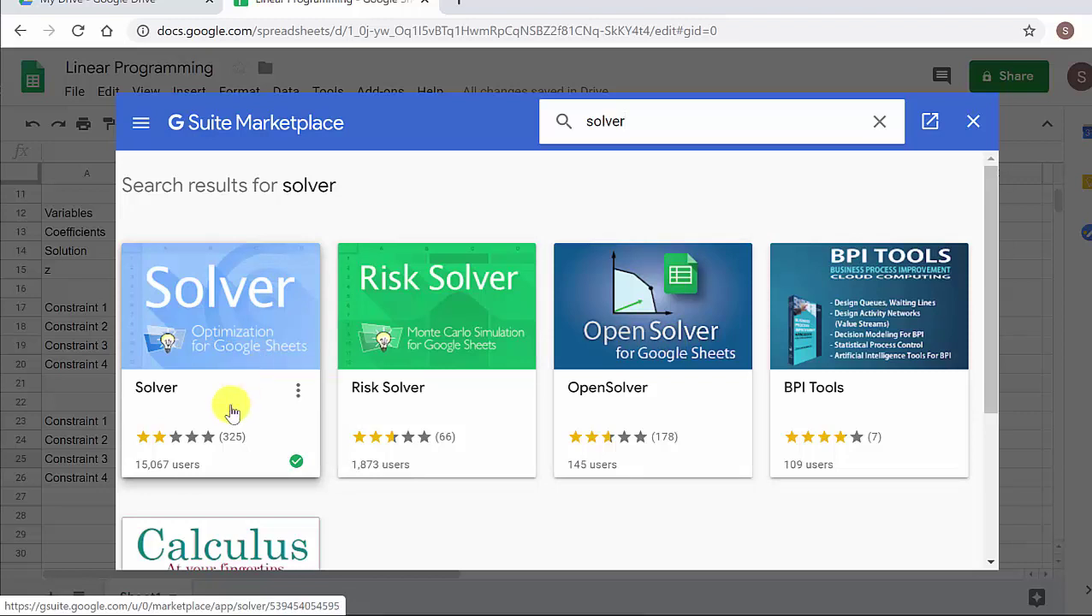
{"action": "mouse_move", "coordinate": [162, 449]}
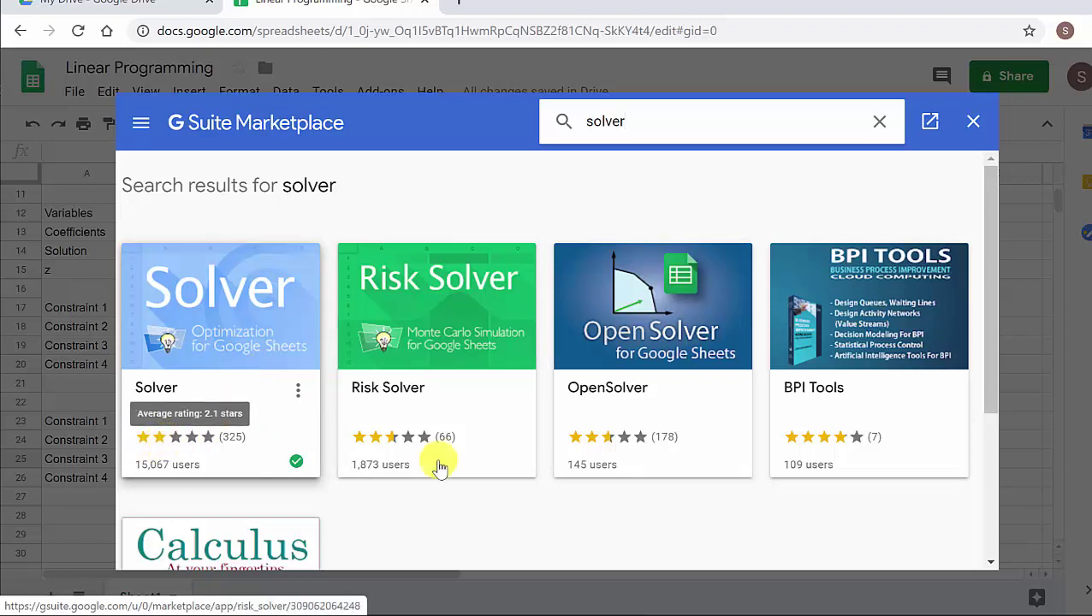
{"action": "scroll", "coordinate": [467, 443], "scroll_direction": "down", "scroll_amount": 1}
{"action": "scroll", "coordinate": [467, 444], "scroll_direction": "up", "scroll_amount": 1}
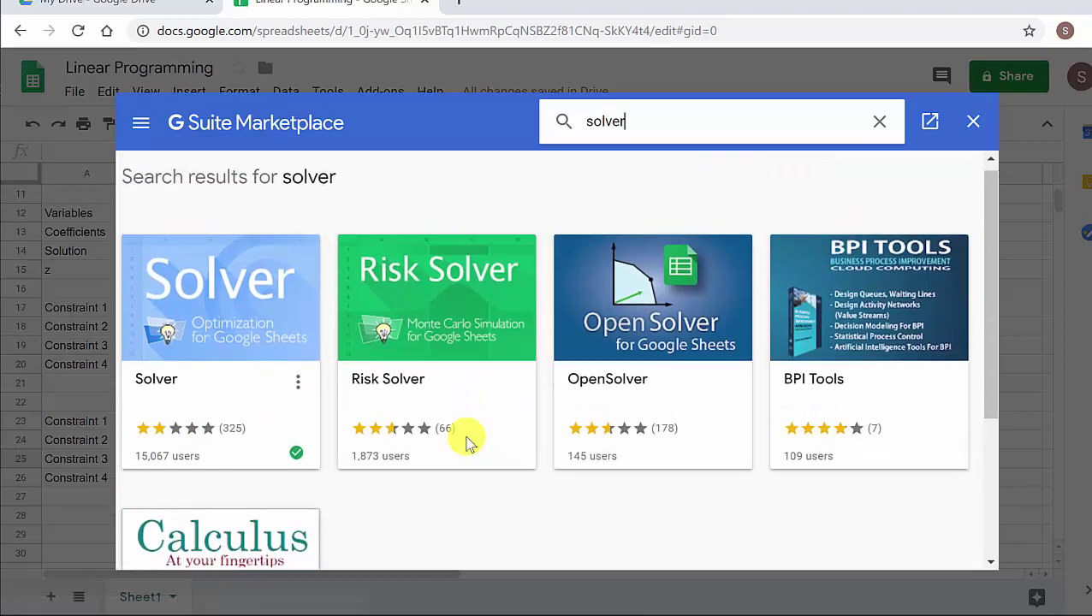
{"action": "left_click", "coordinate": [973, 120]}
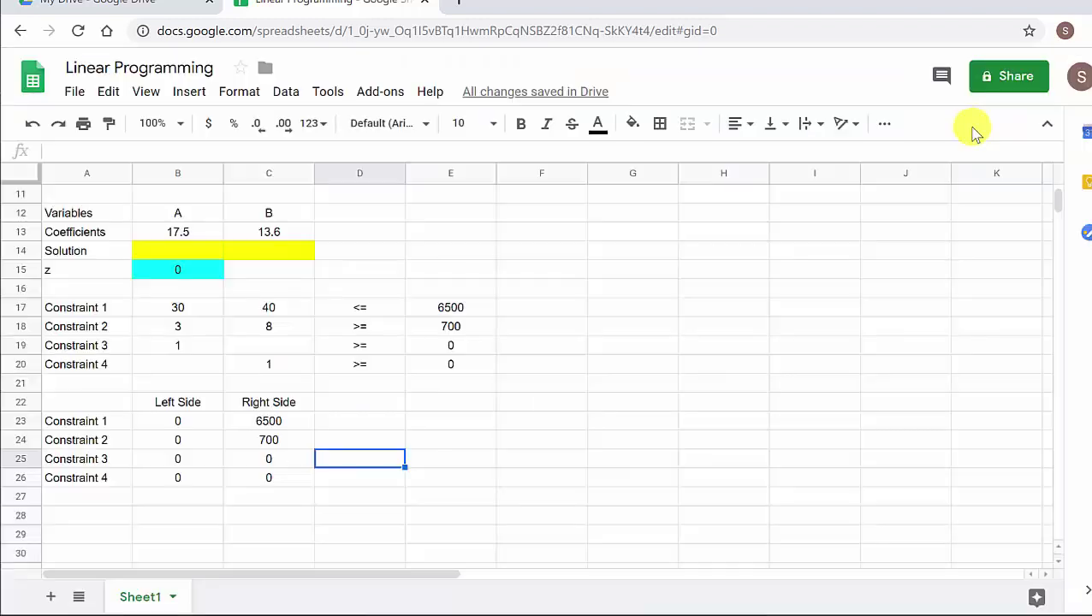
Start the Solver add-on for the linear programming sheet.
{"action": "left_click", "coordinate": [517, 351]}
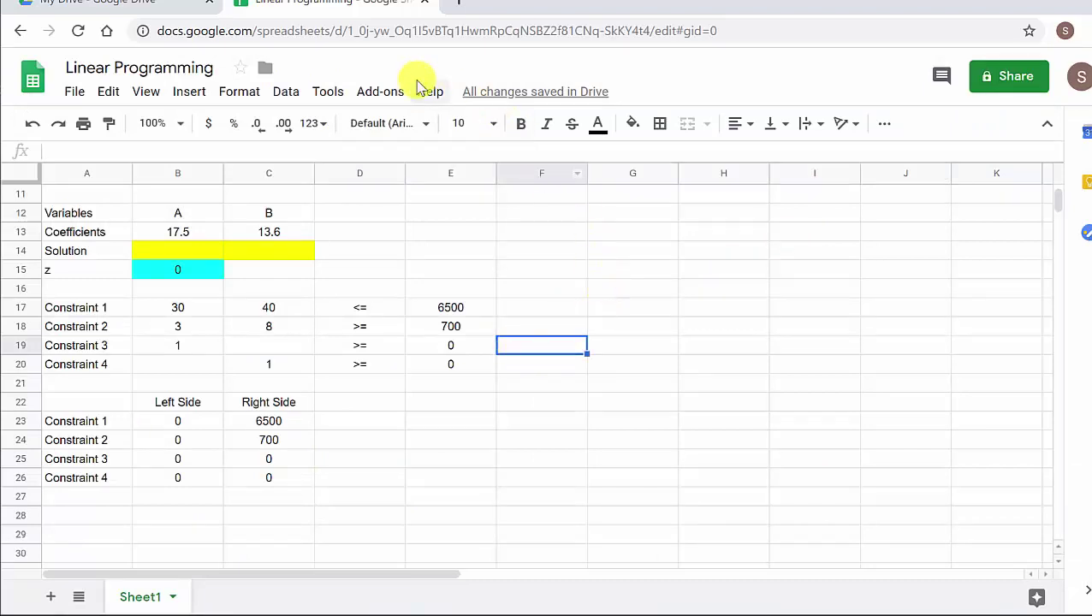
{"action": "left_click", "coordinate": [396, 96]}
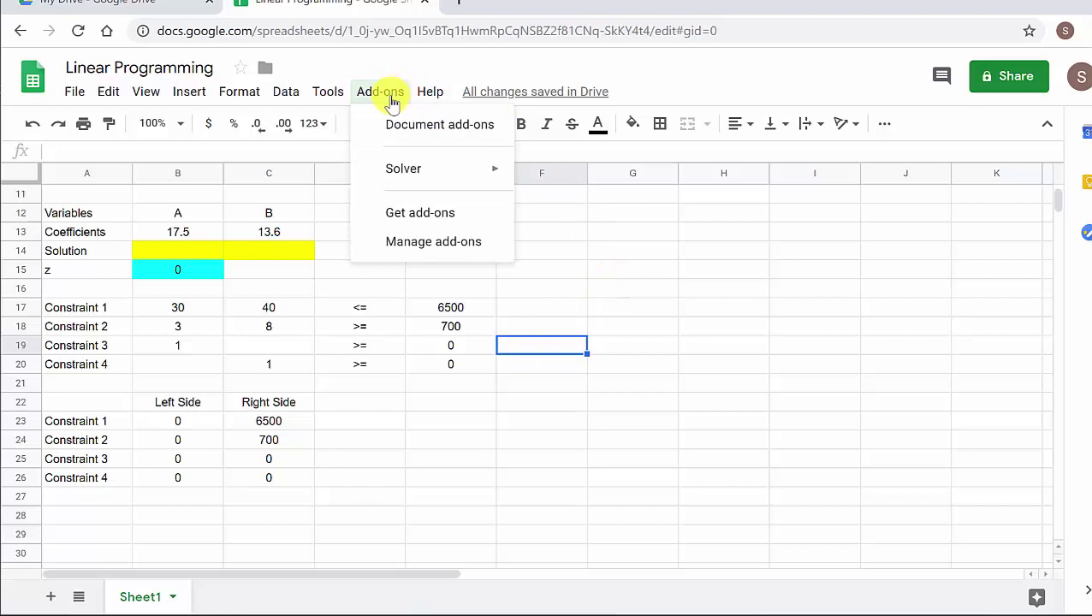
{"action": "mouse_move", "coordinate": [418, 175]}
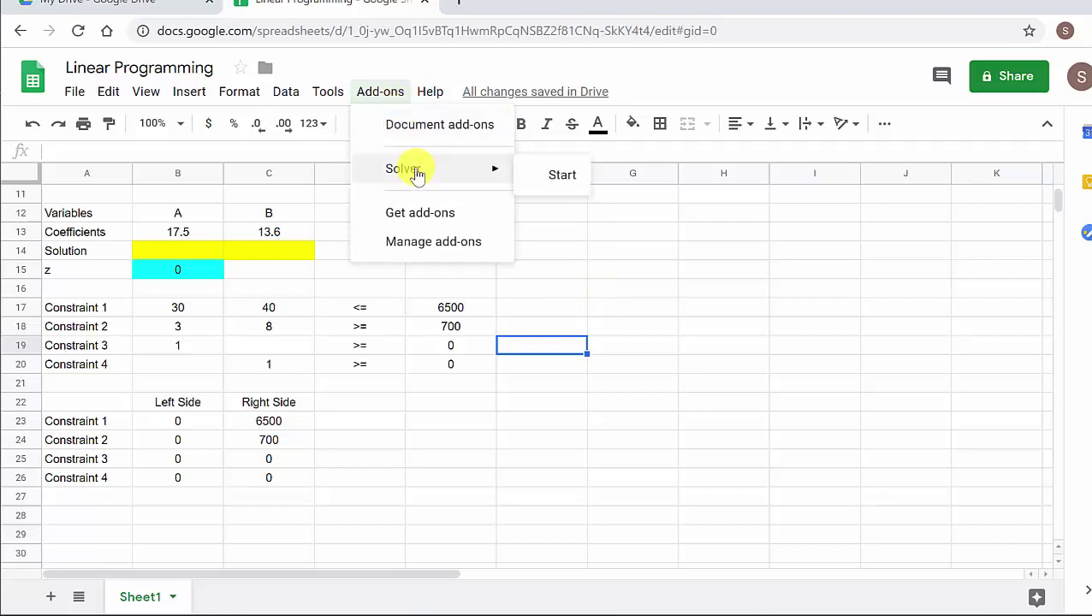
{"action": "left_click", "coordinate": [548, 177]}
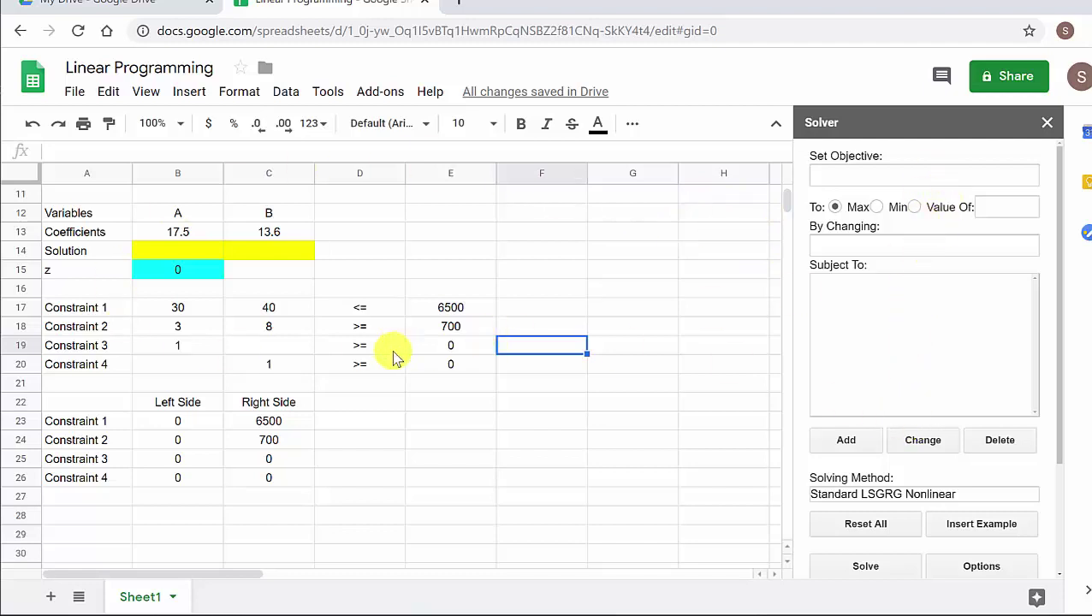
Set the Solver objective to the z cell B15 and choose Min as the optimization goal.
{"action": "left_click", "coordinate": [192, 269]}
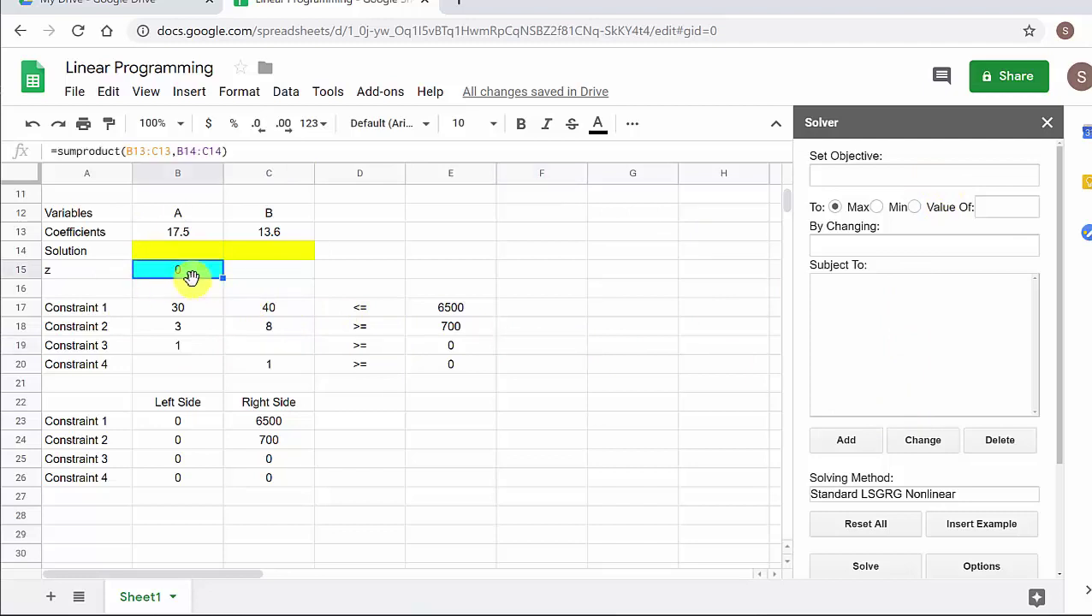
{"action": "left_click", "coordinate": [826, 175]}
{"action": "type", "text": "B15"}
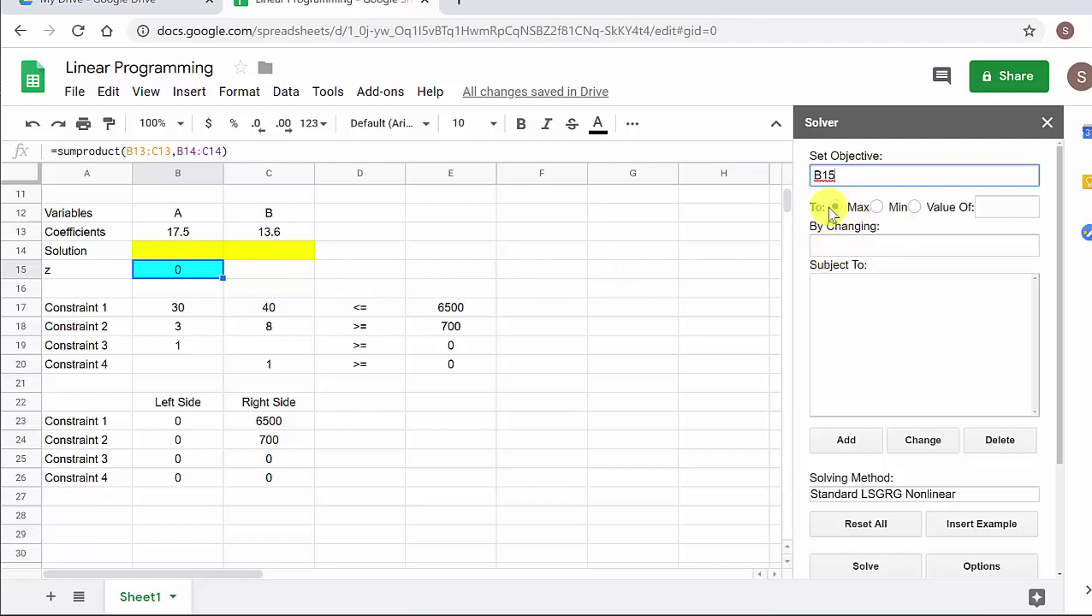
{"action": "left_click", "coordinate": [878, 208]}
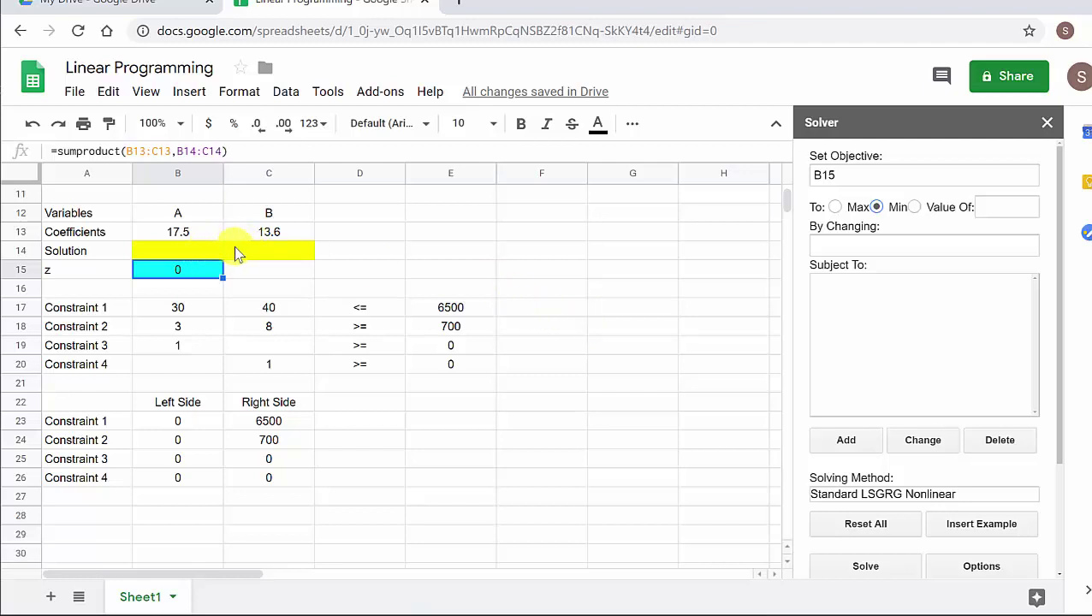
Set the Solver's changing cells to the Solution range B14:C14.
{"action": "left_click_drag", "start_coordinate": [196, 254], "coordinate": [246, 257]}
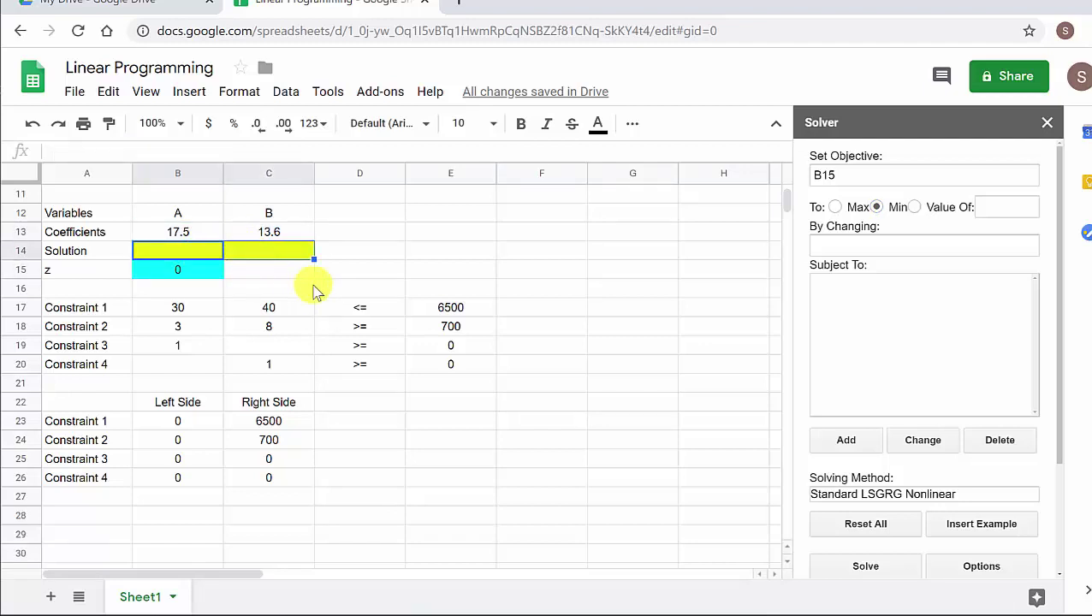
{"action": "left_click", "coordinate": [863, 247]}
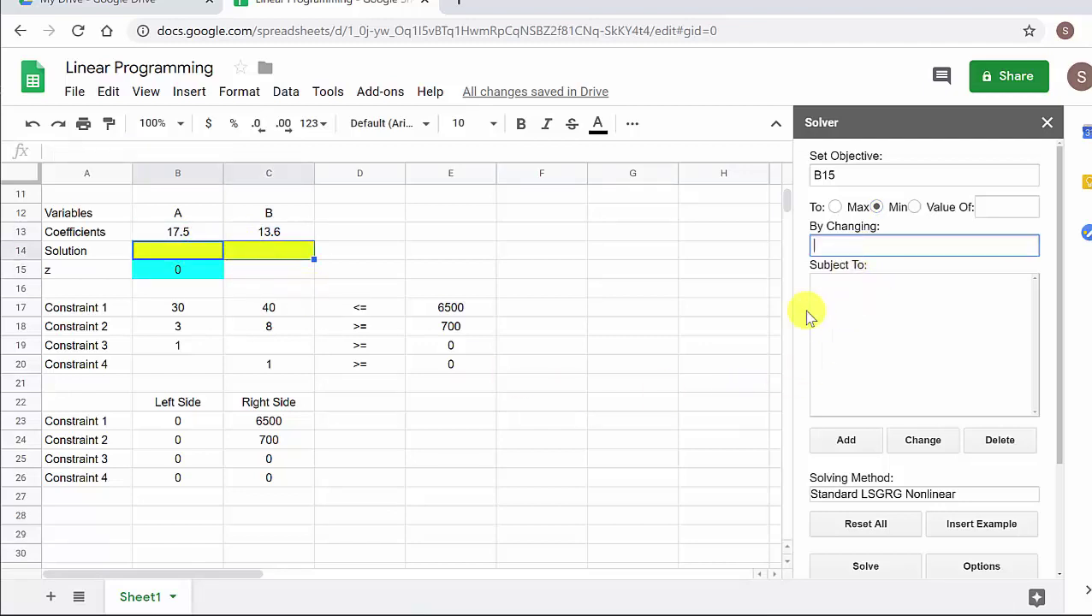
{"action": "type", "text": "B14:C14"}
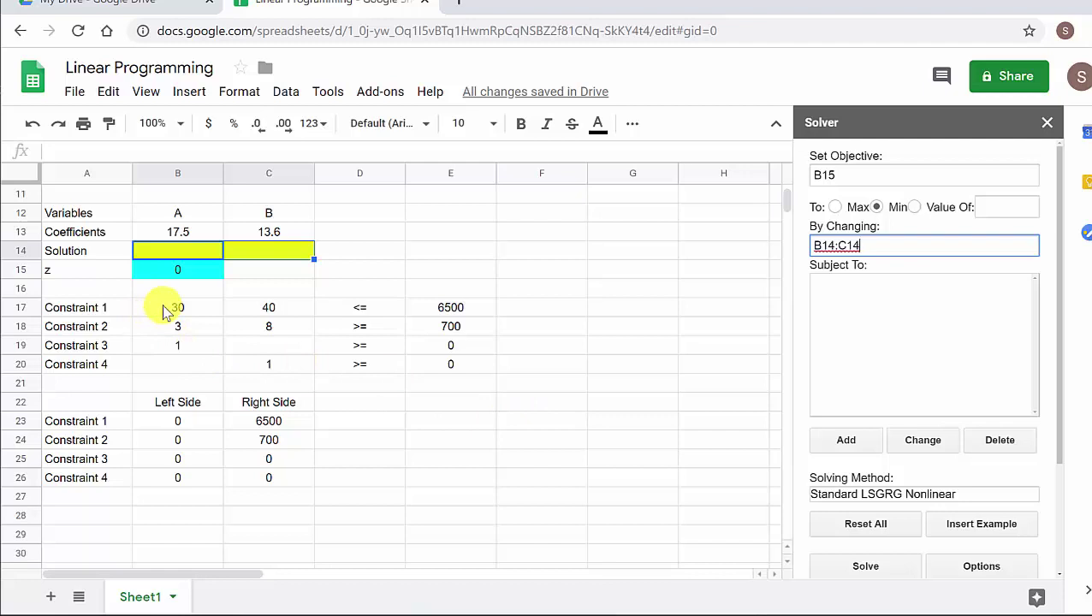
Add Constraint 1 to the Solver with left hand side B23, relation <= and right hand side C23.
{"action": "left_click", "coordinate": [865, 445]}
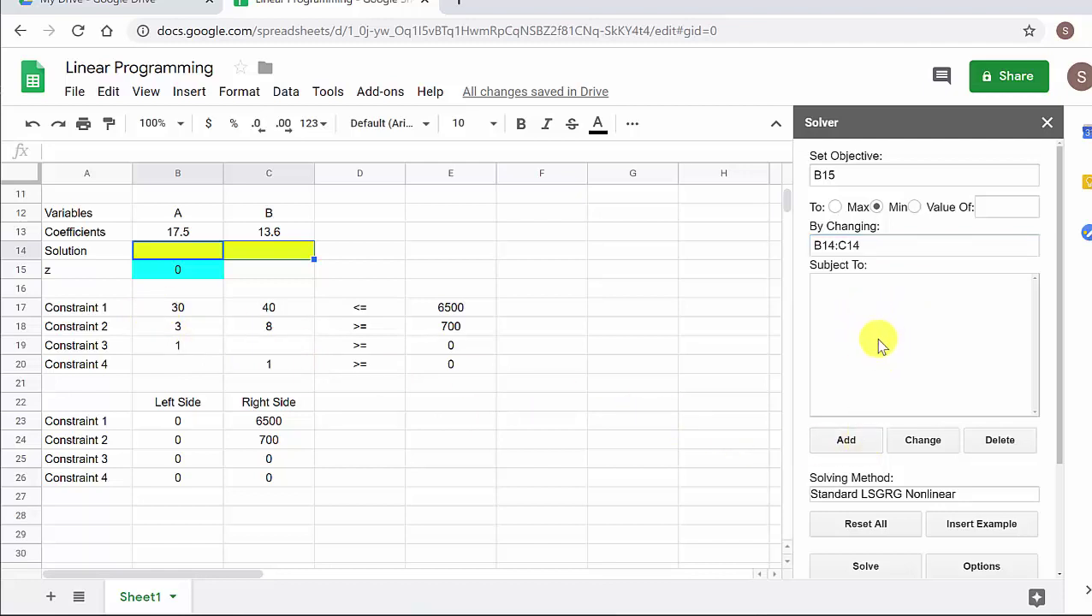
{"action": "left_click", "coordinate": [846, 441]}
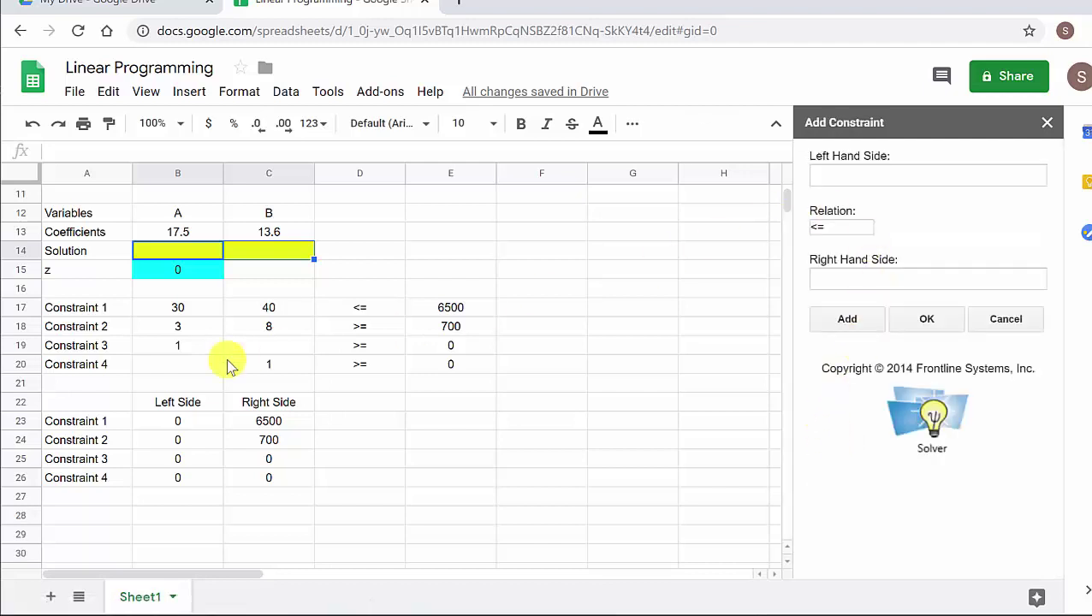
{"action": "left_click", "coordinate": [178, 310]}
{"action": "left_click_drag", "start_coordinate": [178, 311], "coordinate": [273, 305]}
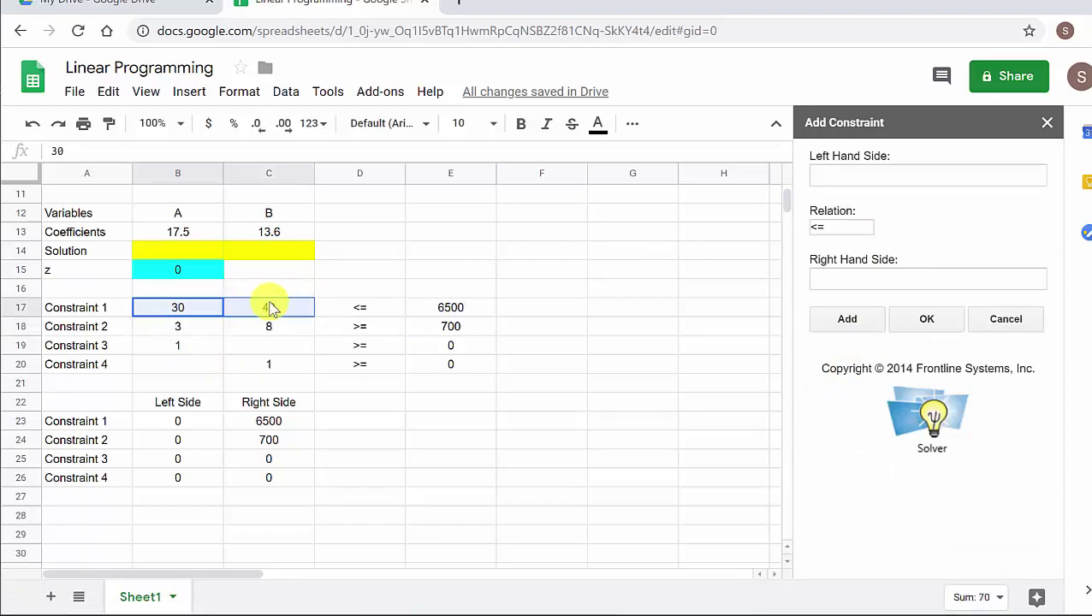
{"action": "left_click", "coordinate": [187, 425]}
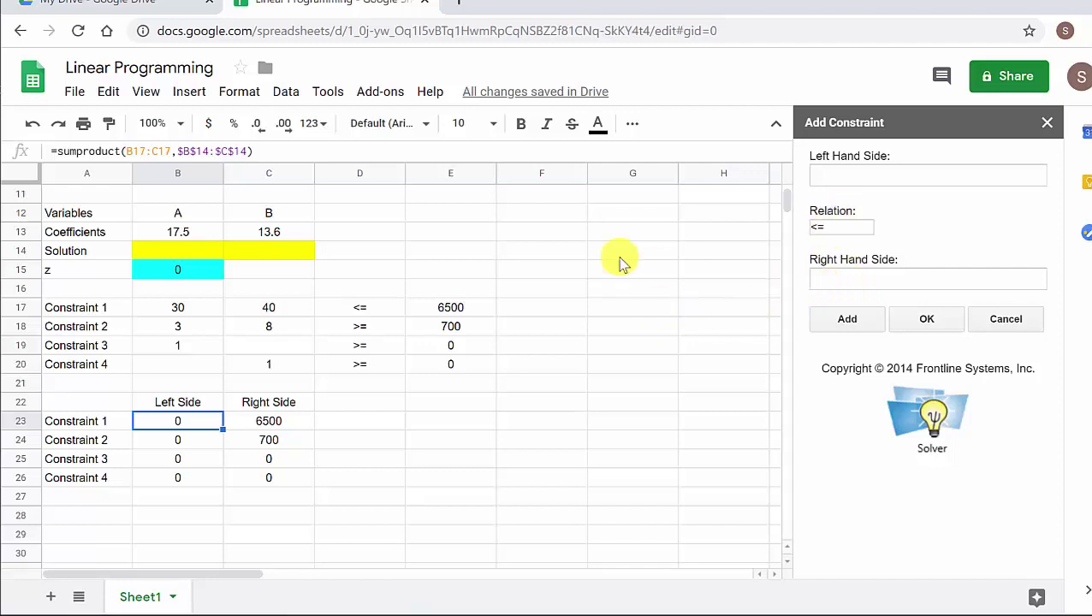
{"action": "left_click", "coordinate": [832, 174]}
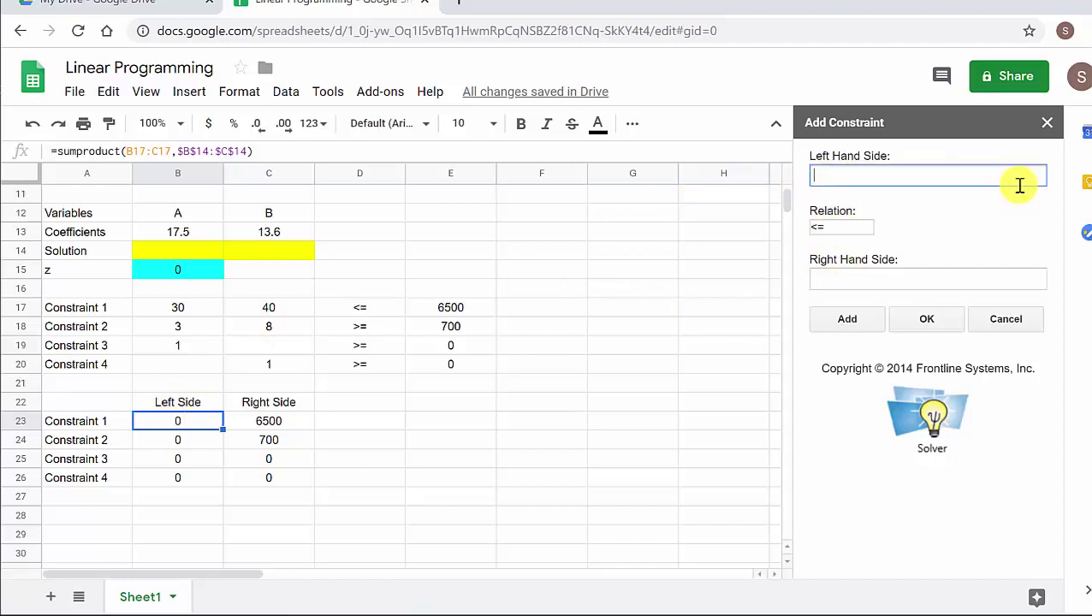
{"action": "type", "text": "B23"}
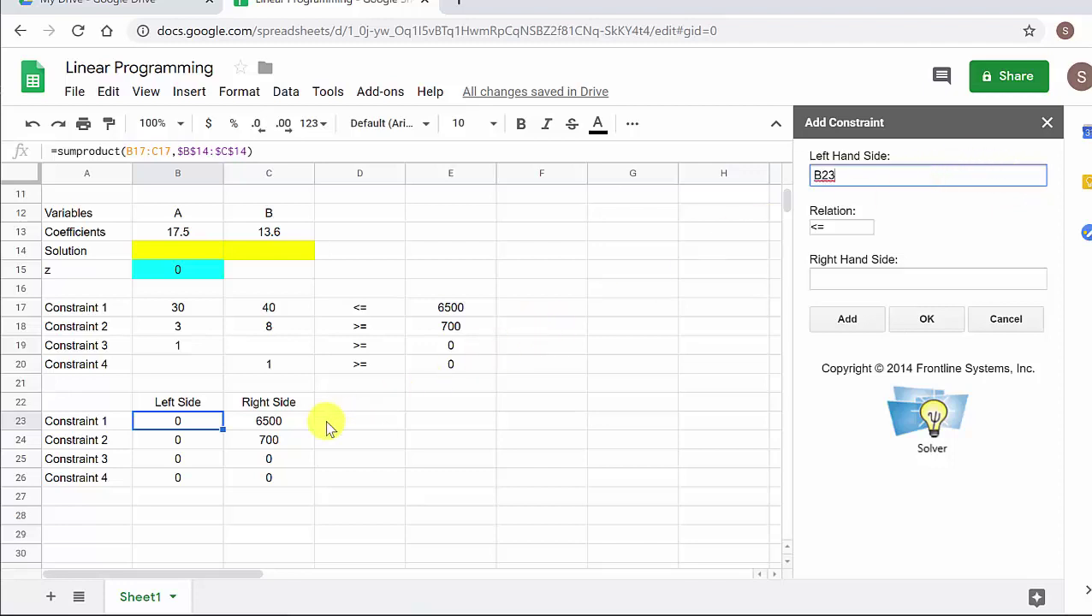
{"action": "left_click", "coordinate": [295, 420]}
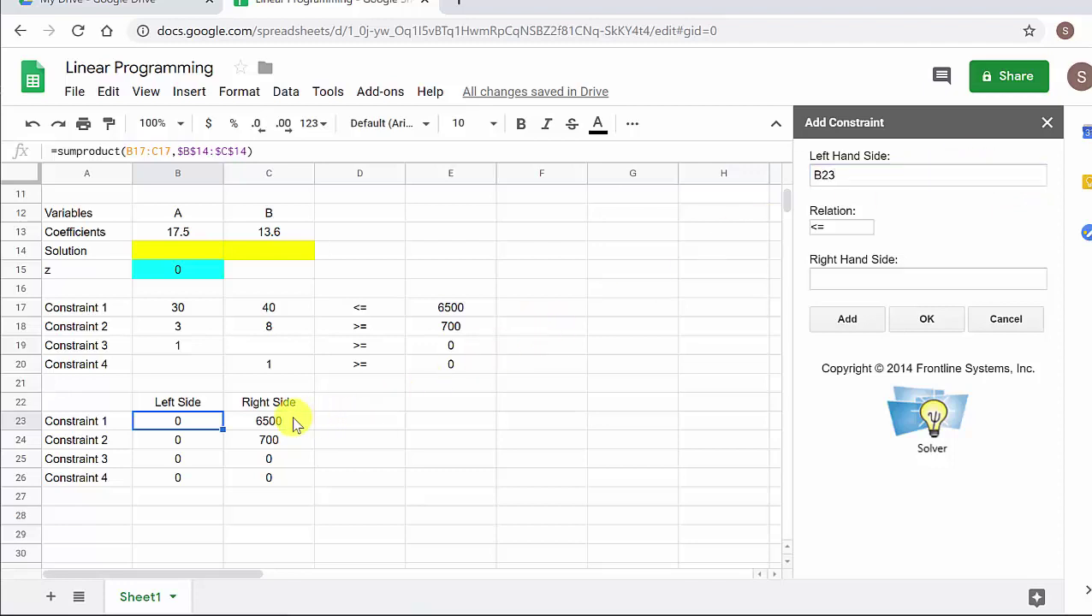
{"action": "left_click", "coordinate": [834, 278]}
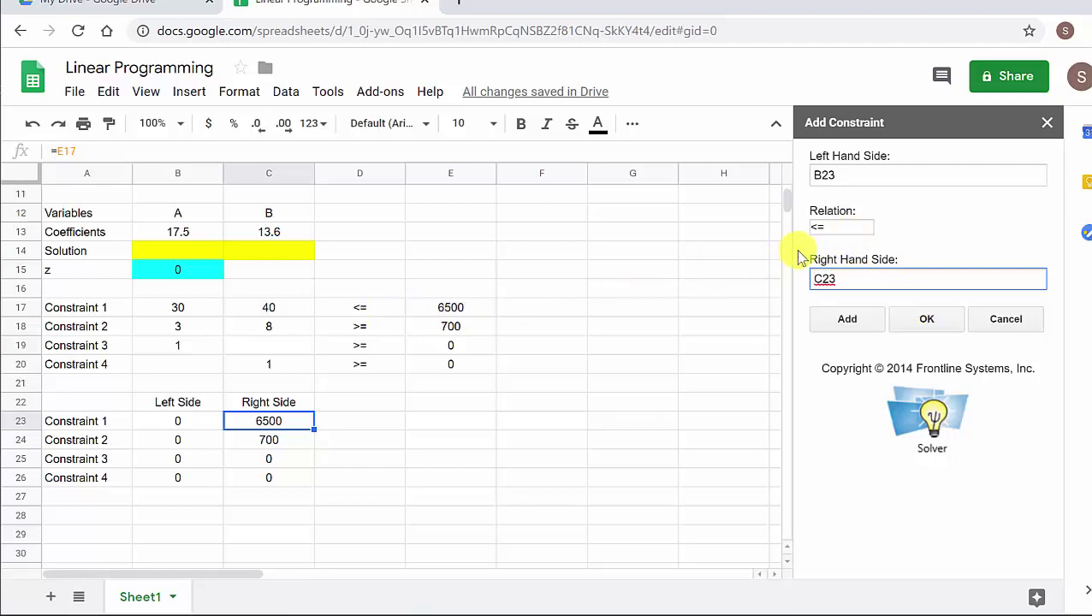
{"action": "left_click", "coordinate": [846, 320]}
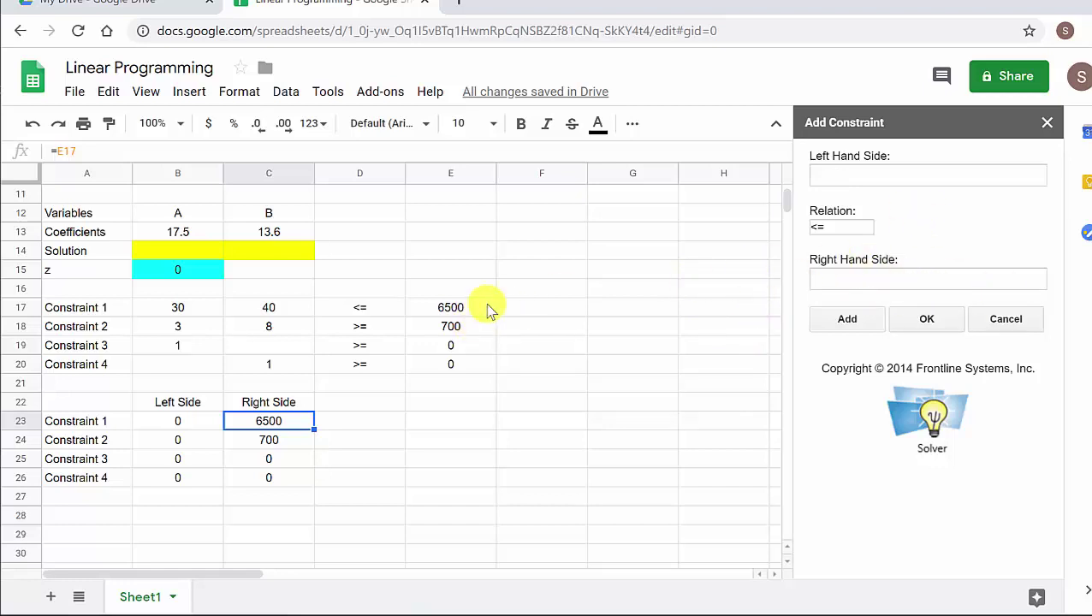
Add Constraint 2 to the Solver with left hand side B24, relation >= and right hand side C24.
{"action": "left_click", "coordinate": [187, 441]}
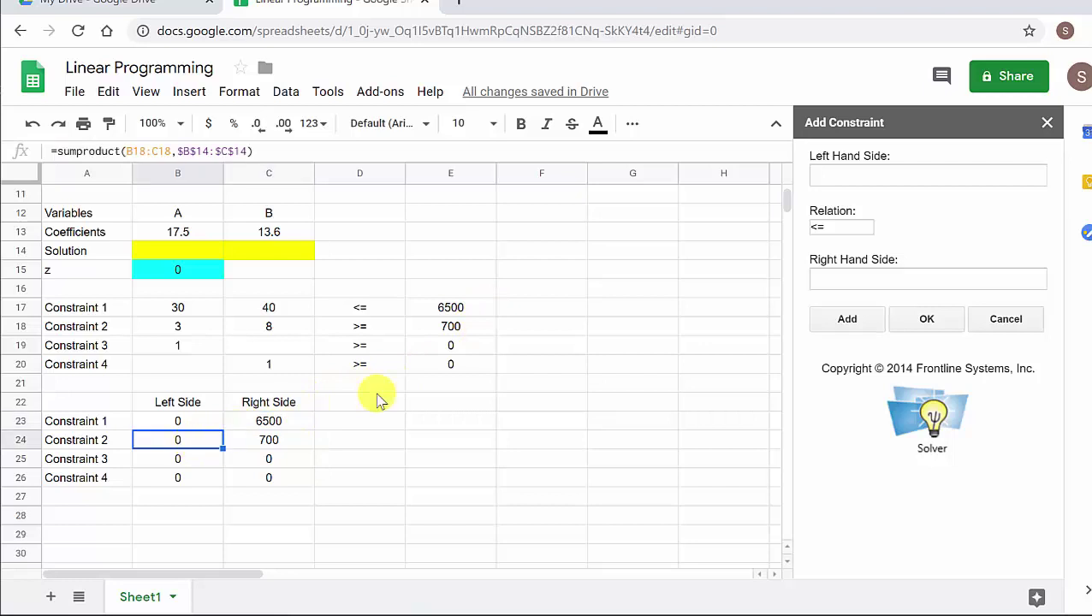
{"action": "left_click", "coordinate": [833, 177]}
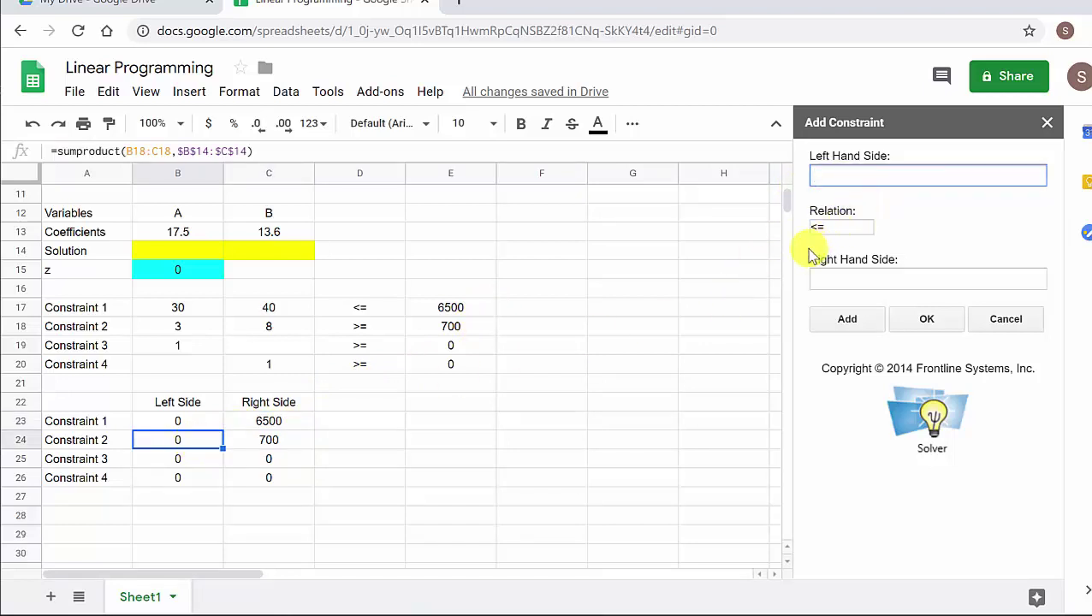
{"action": "type", "text": "B24"}
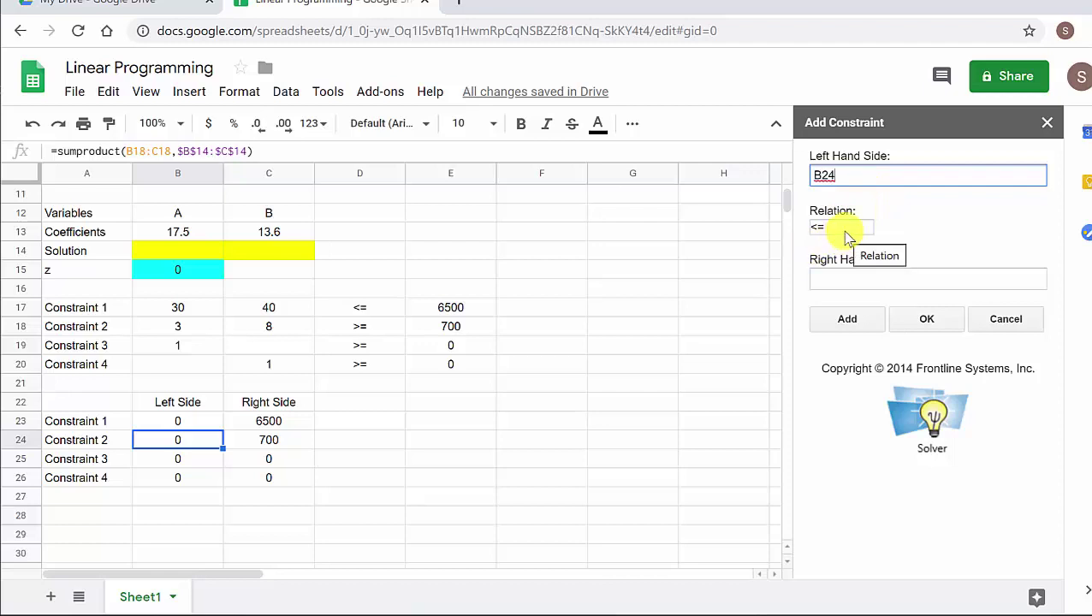
{"action": "left_click", "coordinate": [300, 441]}
{"action": "left_click", "coordinate": [834, 278]}
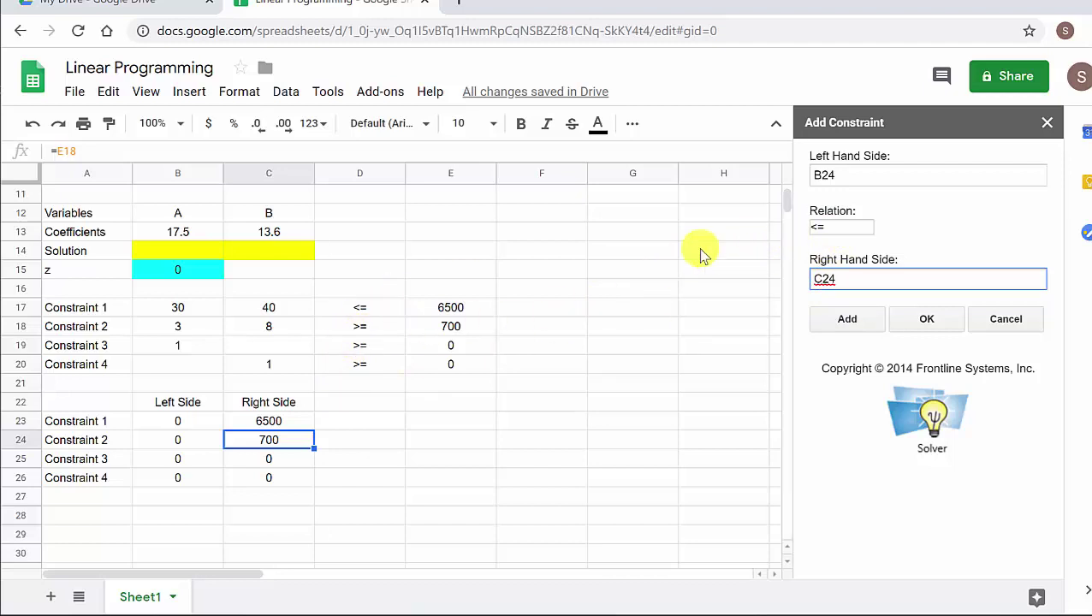
{"action": "left_click", "coordinate": [824, 227]}
{"action": "left_click", "coordinate": [818, 279]}
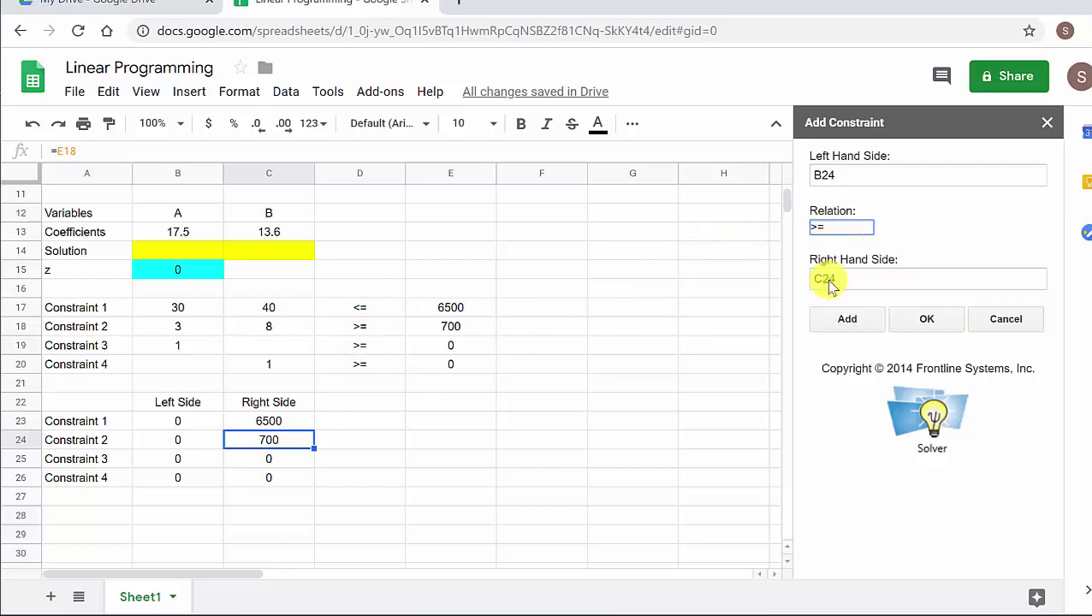
{"action": "left_click", "coordinate": [825, 280]}
{"action": "type", "text": "C24"}
{"action": "left_click", "coordinate": [846, 327]}
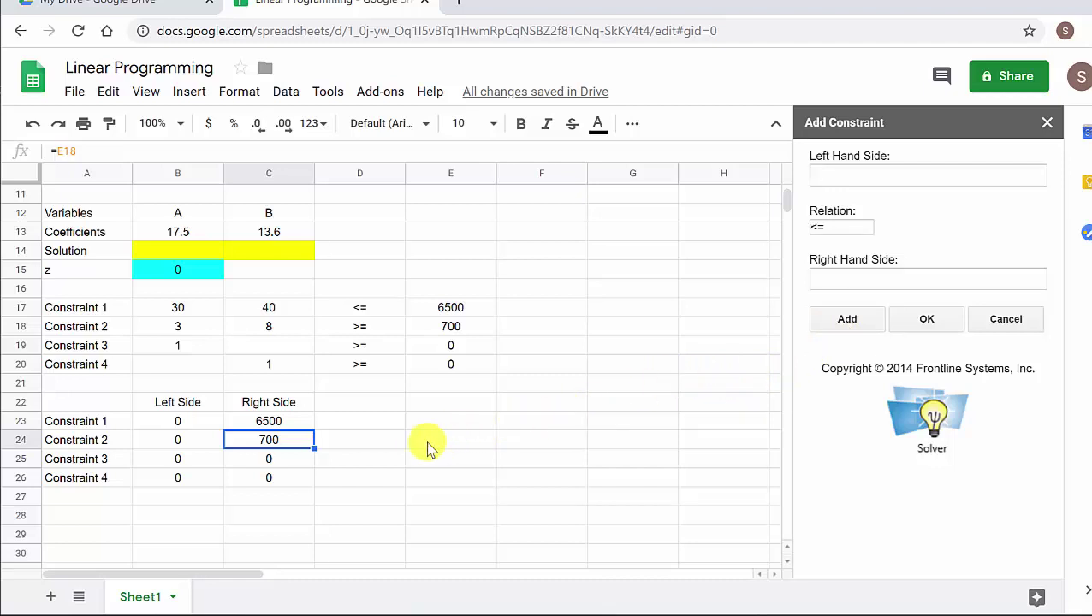
Add Constraint 3 to the Solver with left hand side B25, relation >= and right hand side C25.
{"action": "left_click", "coordinate": [191, 462]}
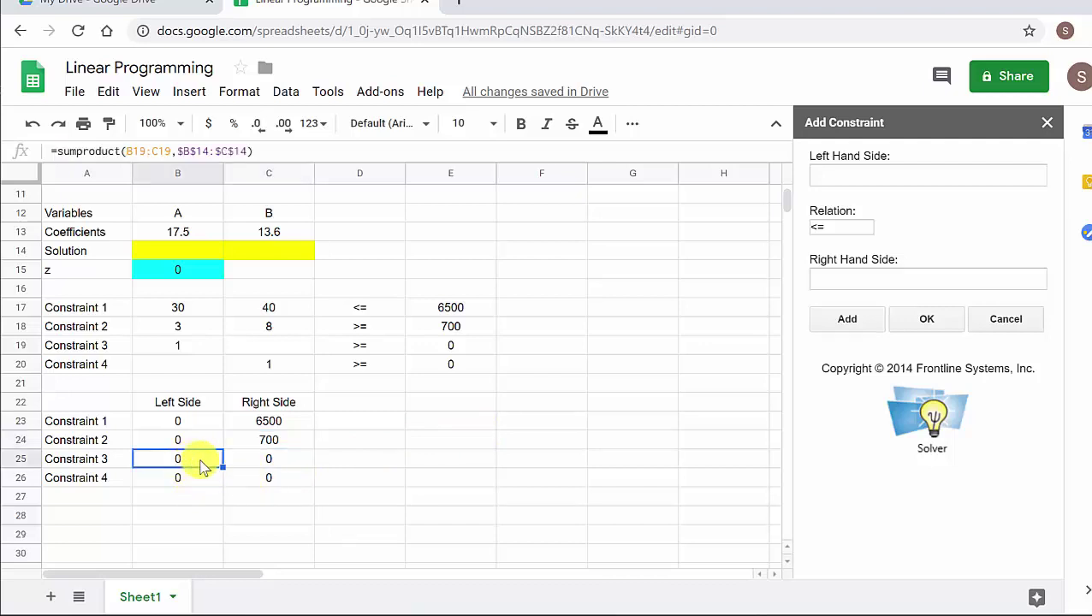
{"action": "left_click", "coordinate": [835, 174]}
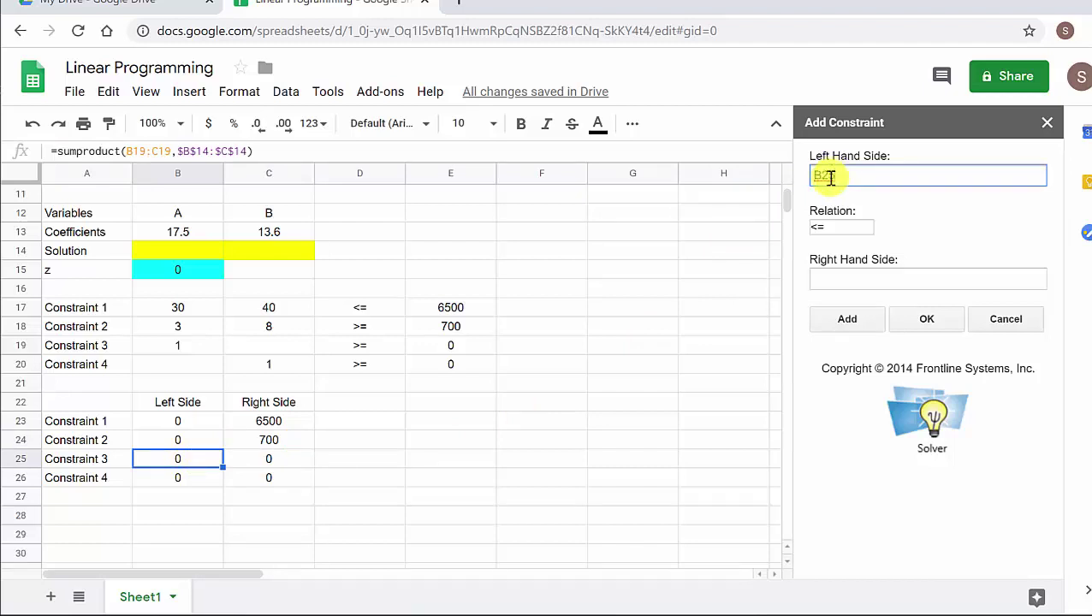
{"action": "left_click", "coordinate": [263, 458]}
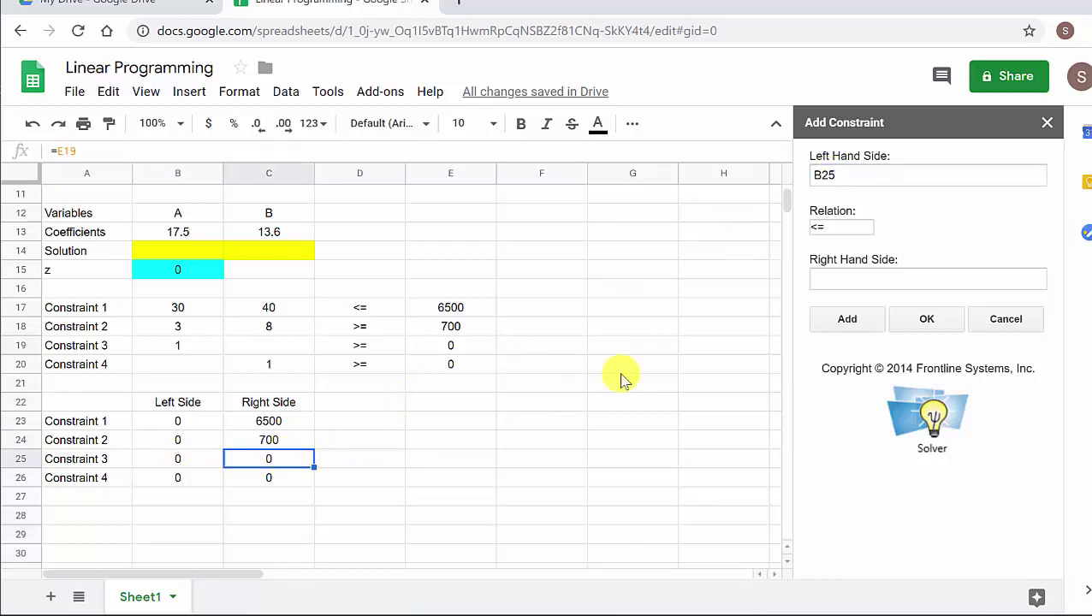
{"action": "left_click", "coordinate": [820, 286]}
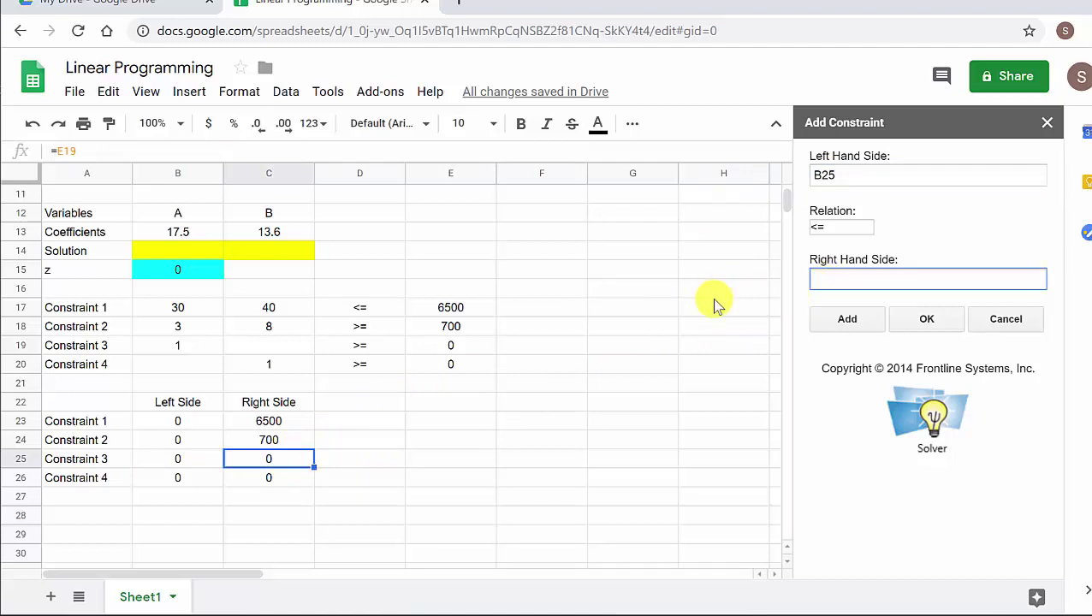
{"action": "type", "text": "C25"}
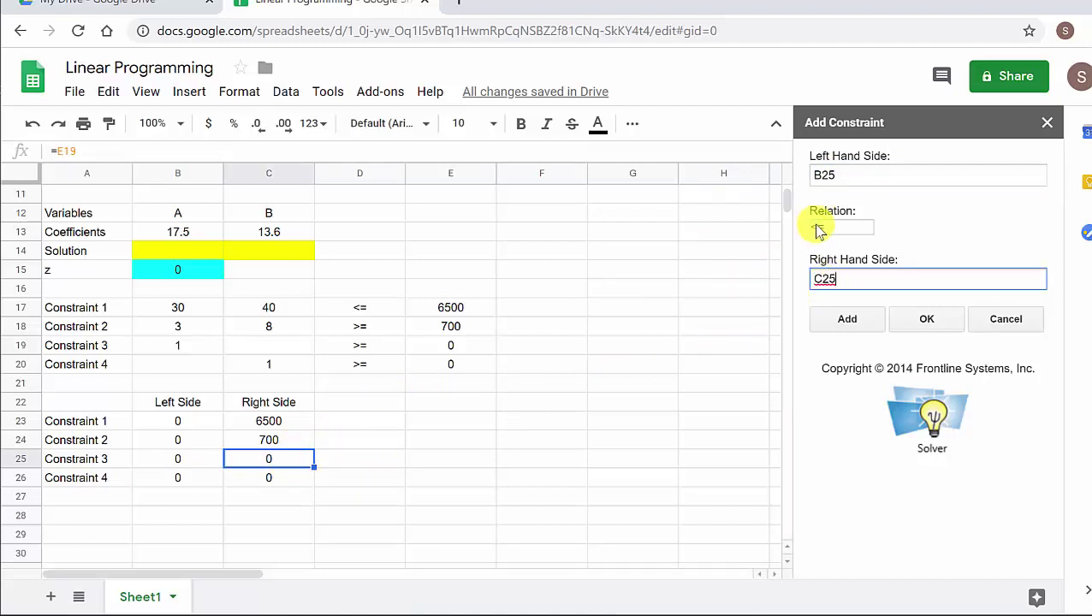
{"action": "left_click", "coordinate": [822, 228]}
{"action": "left_click", "coordinate": [817, 280]}
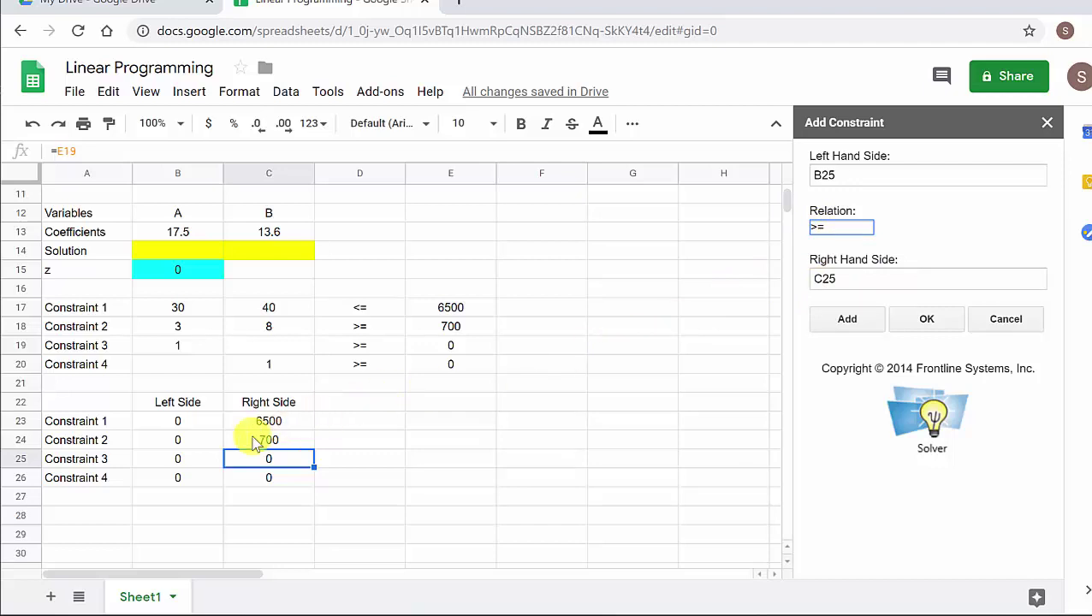
{"action": "left_click", "coordinate": [171, 481]}
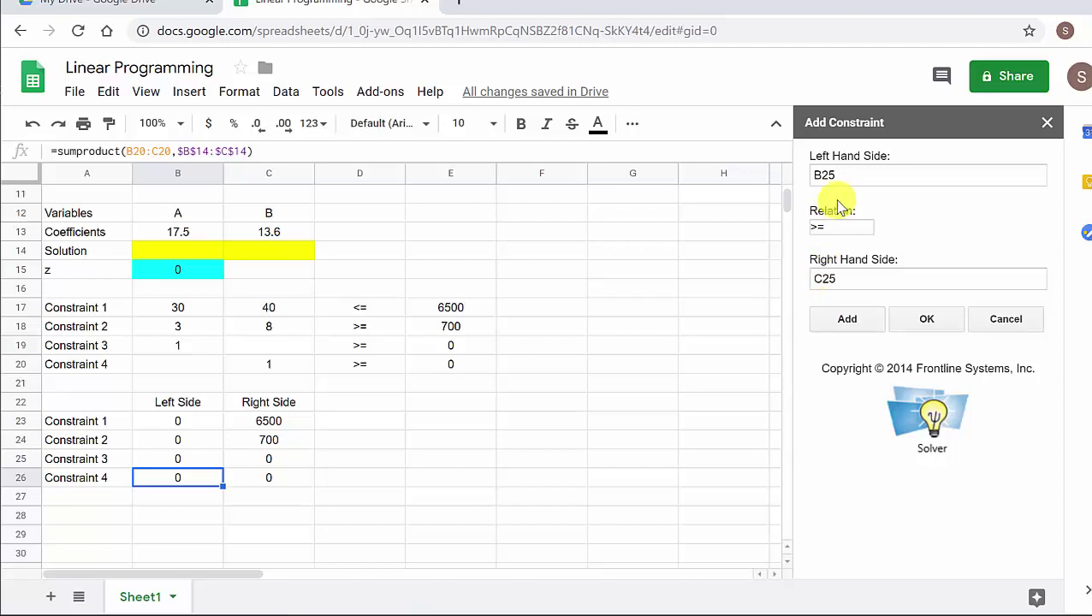
{"action": "left_click", "coordinate": [848, 320]}
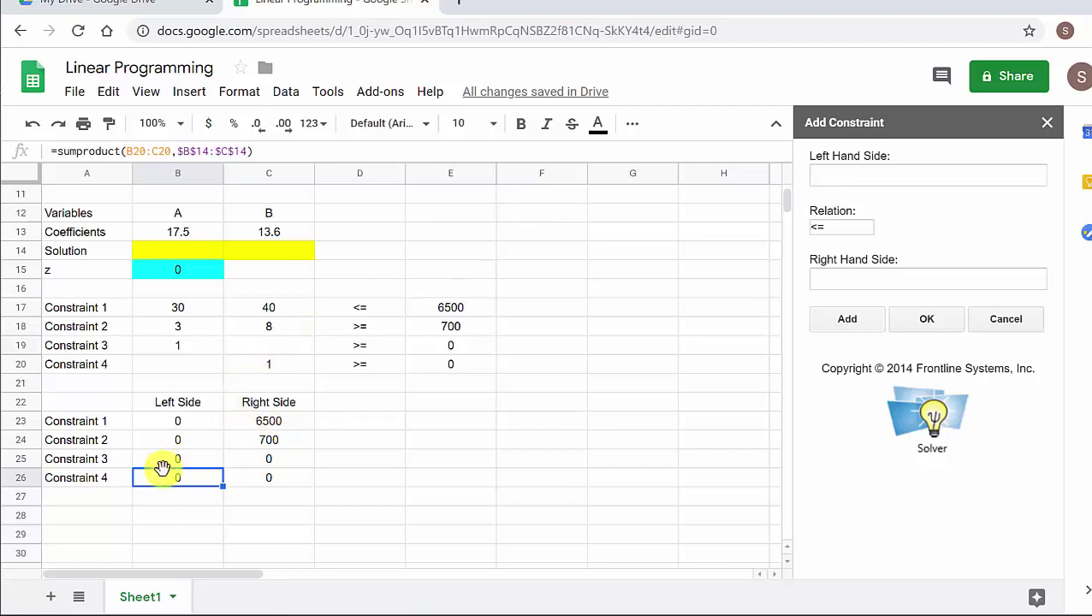
Add Constraint 4 to the Solver with left hand side B26, relation >= and right hand side C26.
{"action": "left_click", "coordinate": [839, 175]}
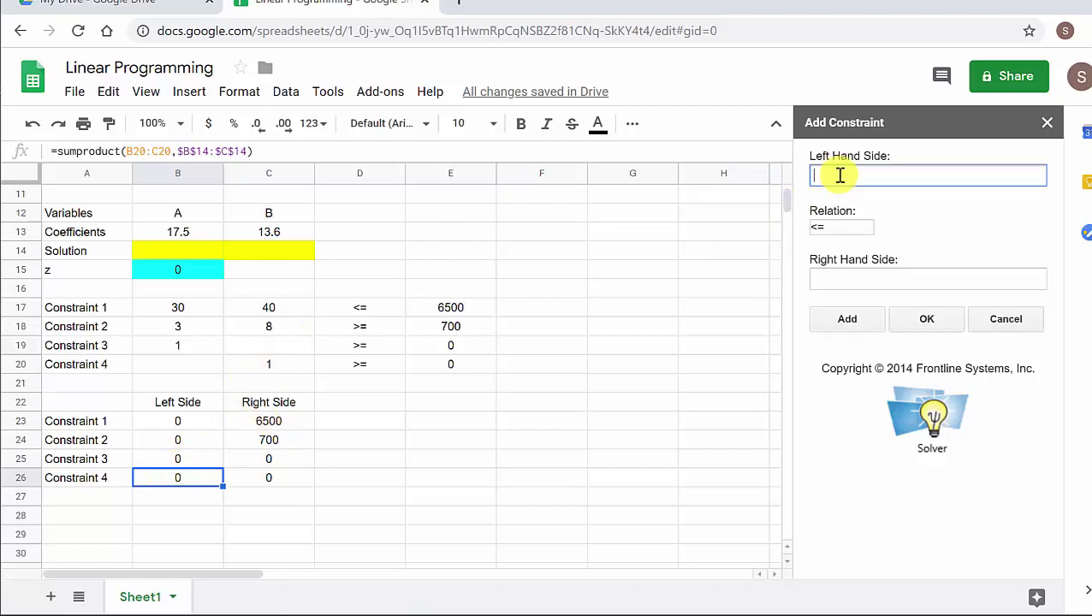
{"action": "left_click", "coordinate": [825, 229]}
{"action": "left_click", "coordinate": [819, 281]}
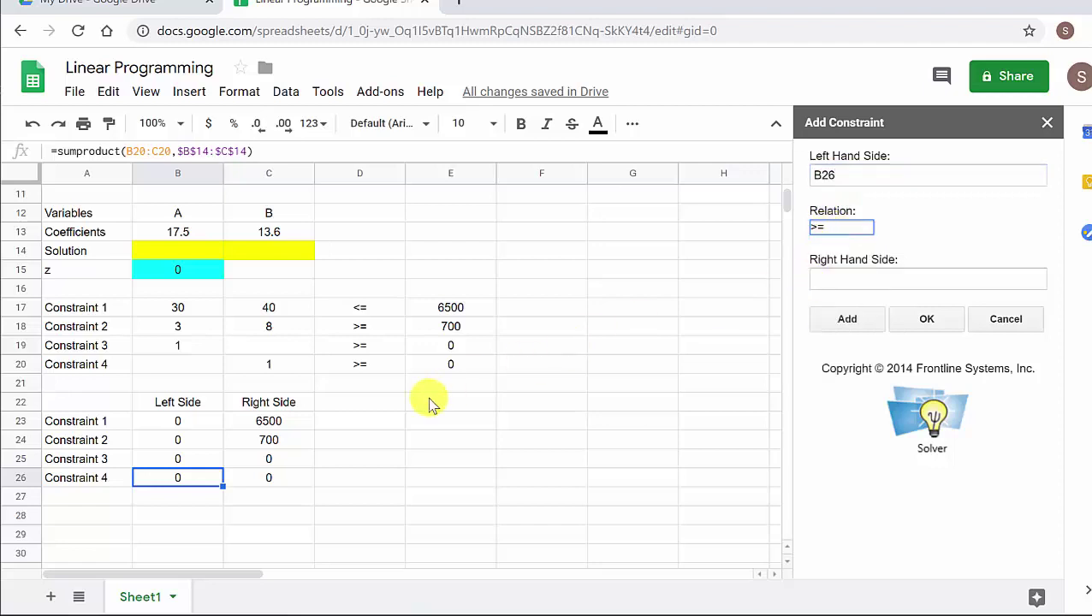
{"action": "left_click", "coordinate": [264, 481]}
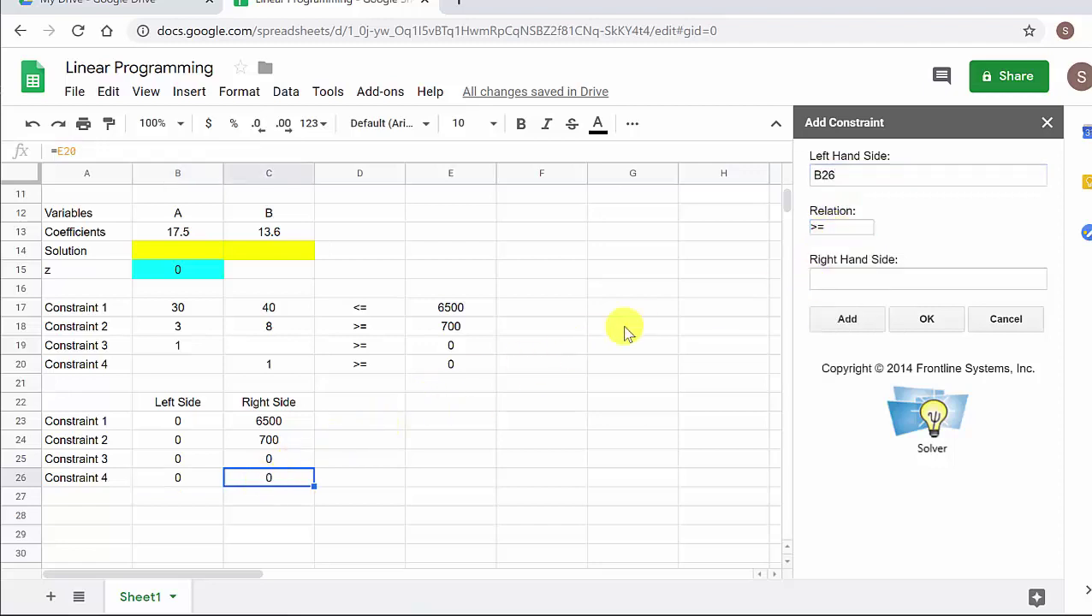
{"action": "left_click", "coordinate": [826, 276]}
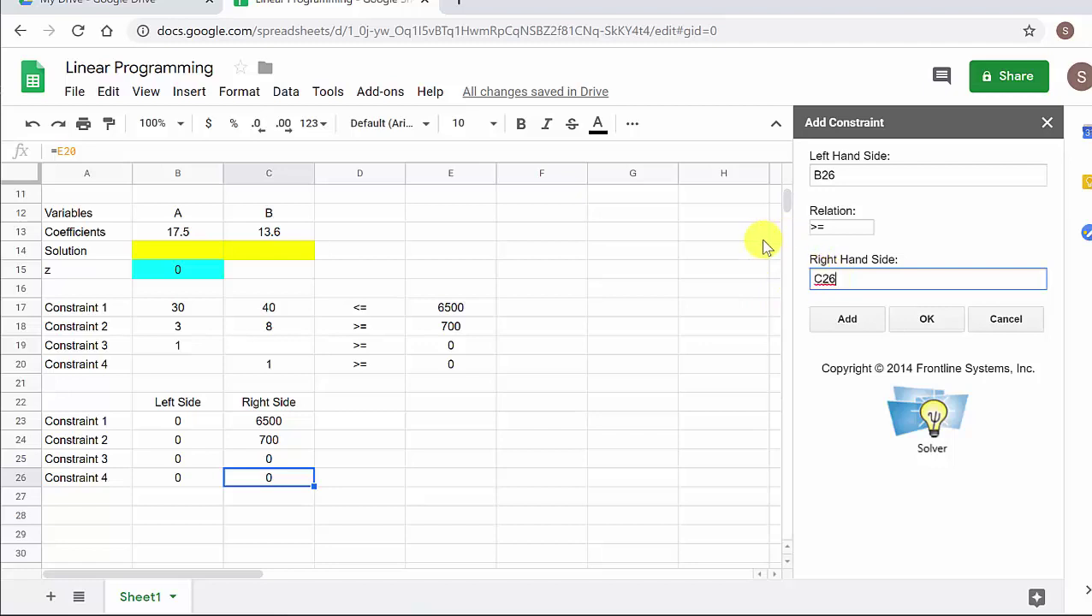
{"action": "left_click", "coordinate": [927, 323]}
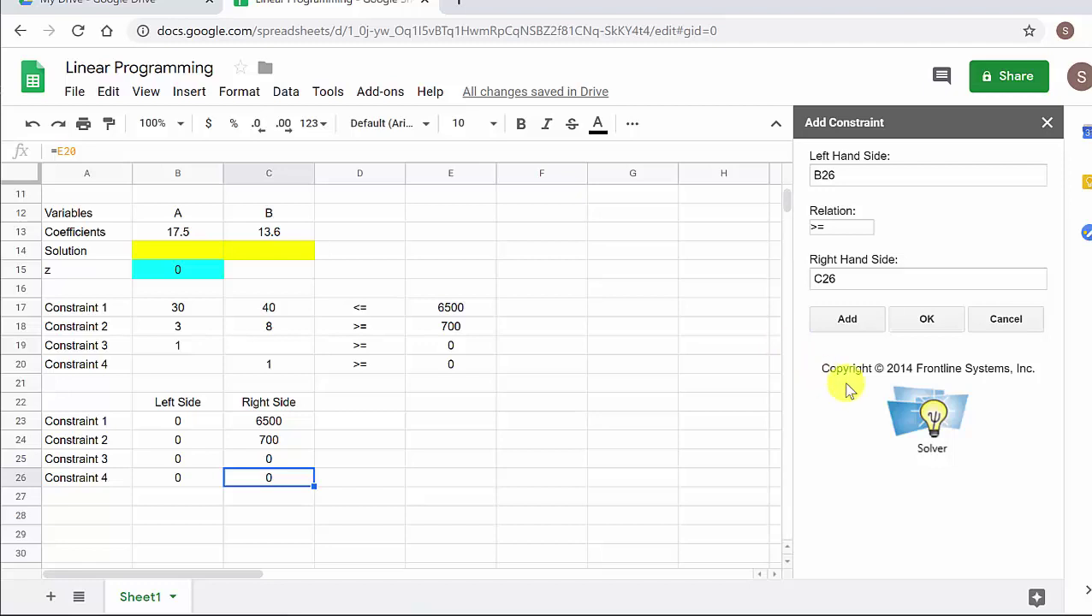
{"action": "left_click", "coordinate": [928, 320]}
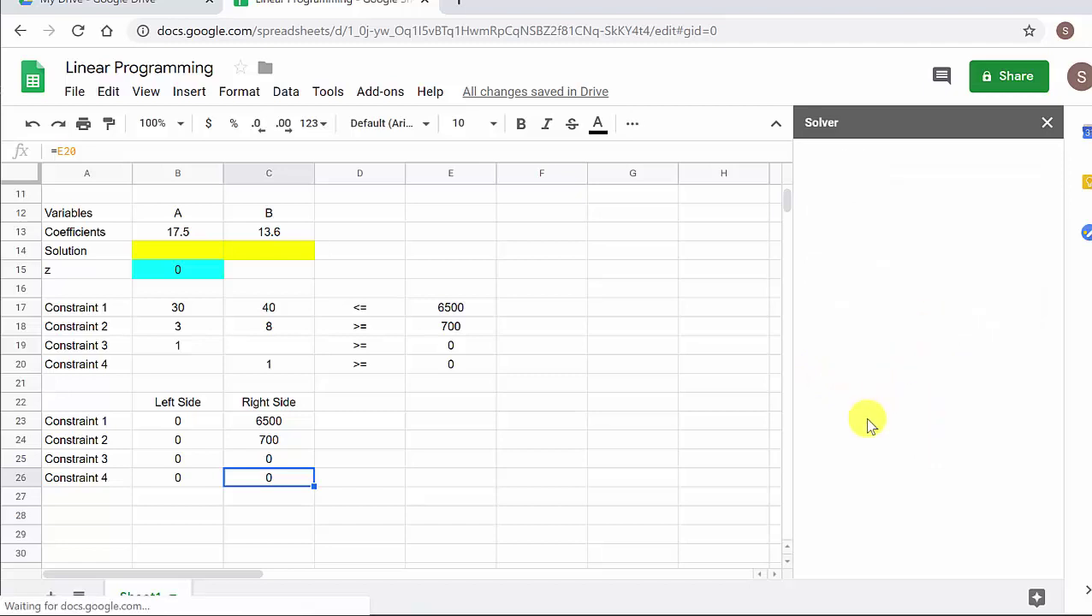
Delete the duplicate B26 >= C26 entry from the Solver's constraint list.
{"action": "scroll", "coordinate": [919, 364], "scroll_direction": "down", "scroll_amount": 5}
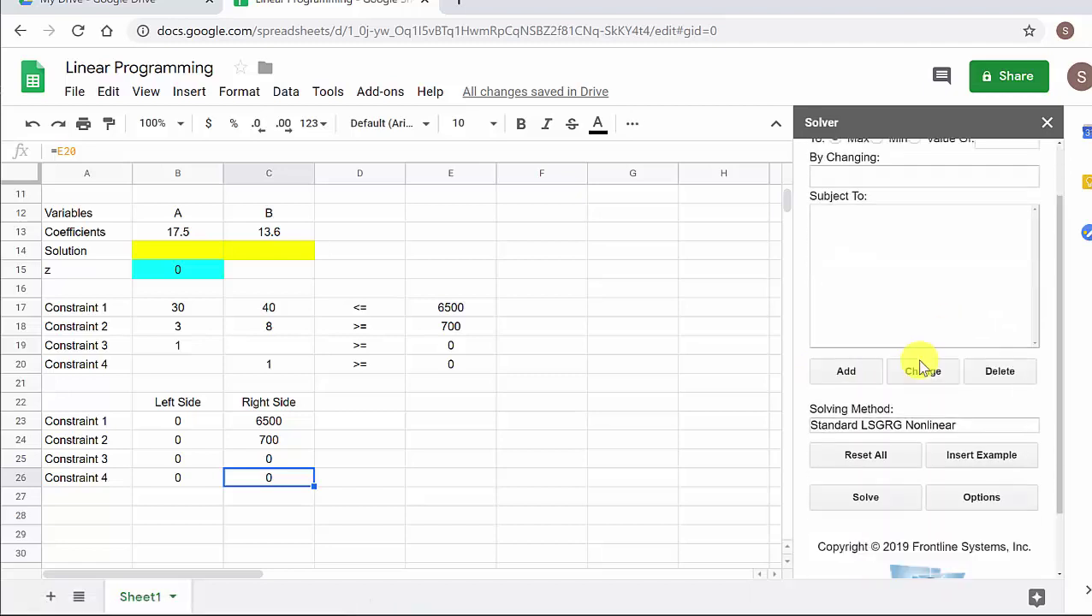
{"action": "scroll", "coordinate": [926, 360], "scroll_direction": "up", "scroll_amount": 5}
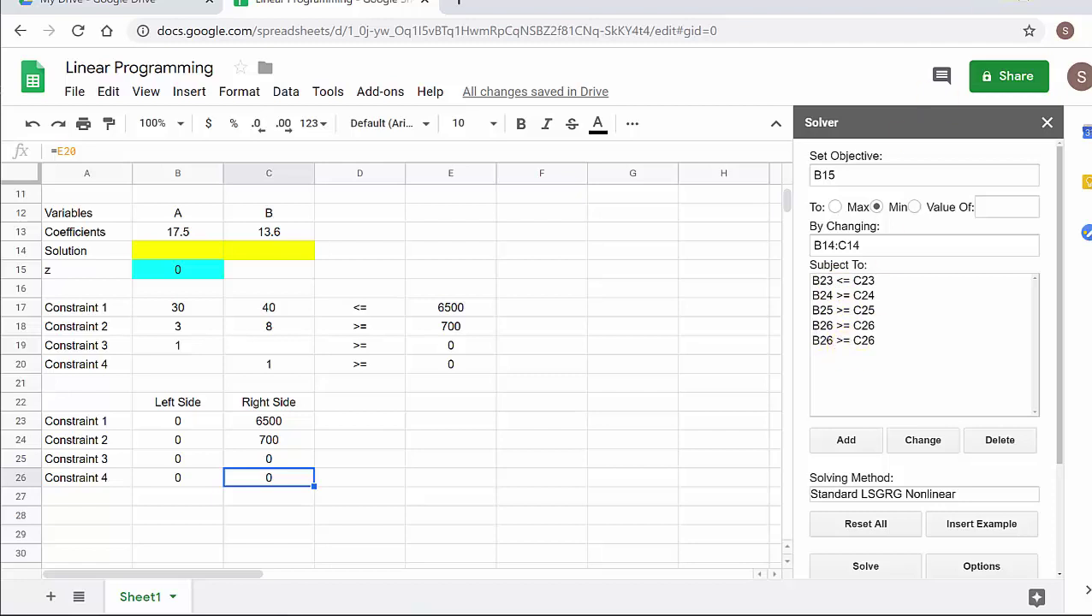
{"action": "left_click", "coordinate": [822, 342]}
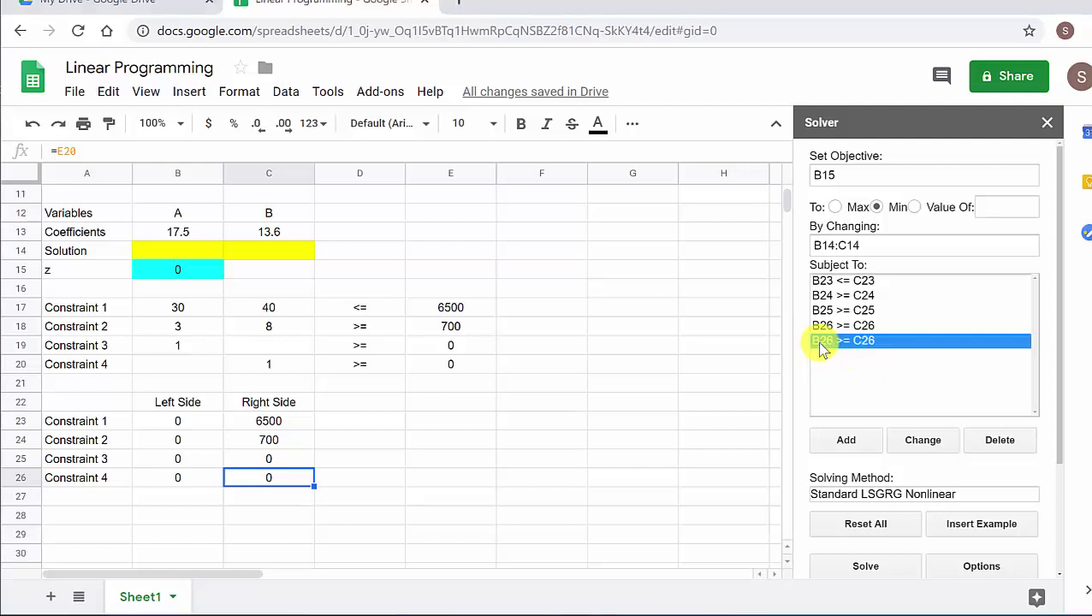
{"action": "left_click", "coordinate": [1001, 445]}
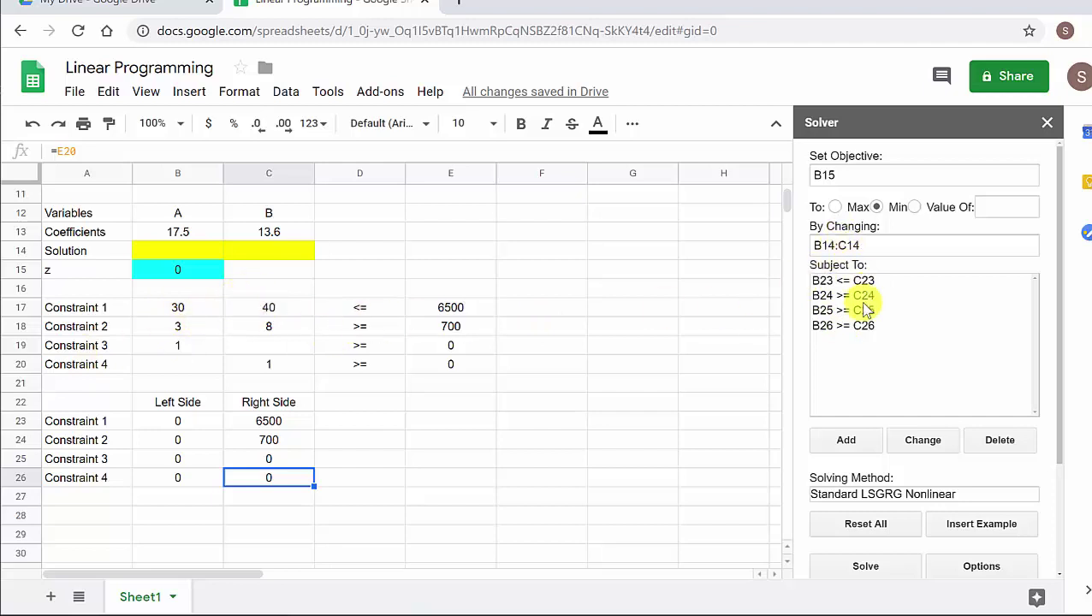
Run the Solver with the Standard LSGRG Nonlinear method to minimize B15, and view the solution in the sheet.
{"action": "left_click", "coordinate": [860, 566]}
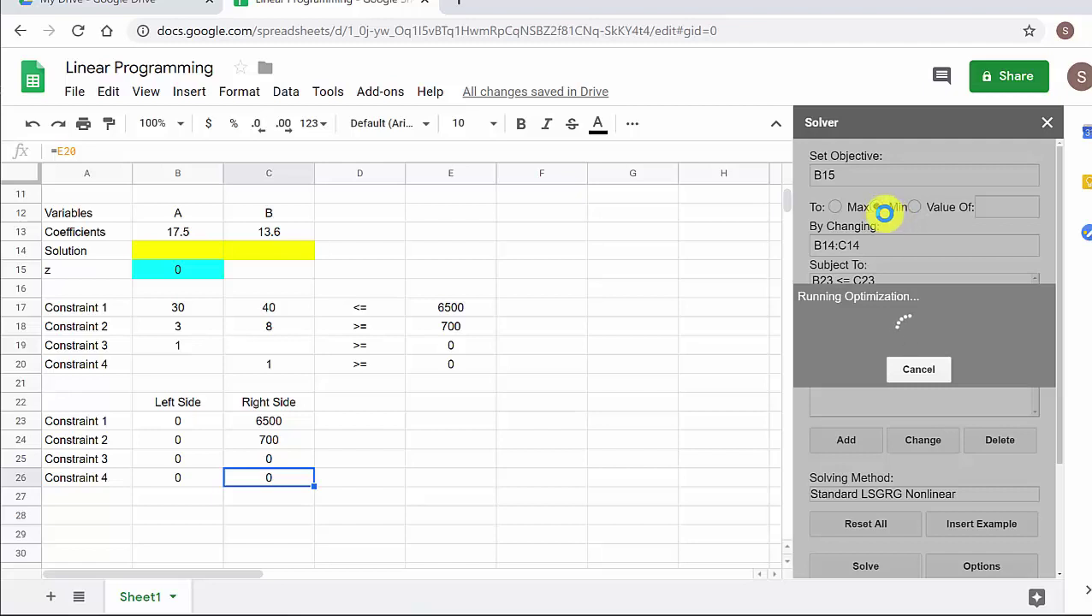
{"action": "scroll", "coordinate": [308, 284], "scroll_direction": "up", "scroll_amount": 3}
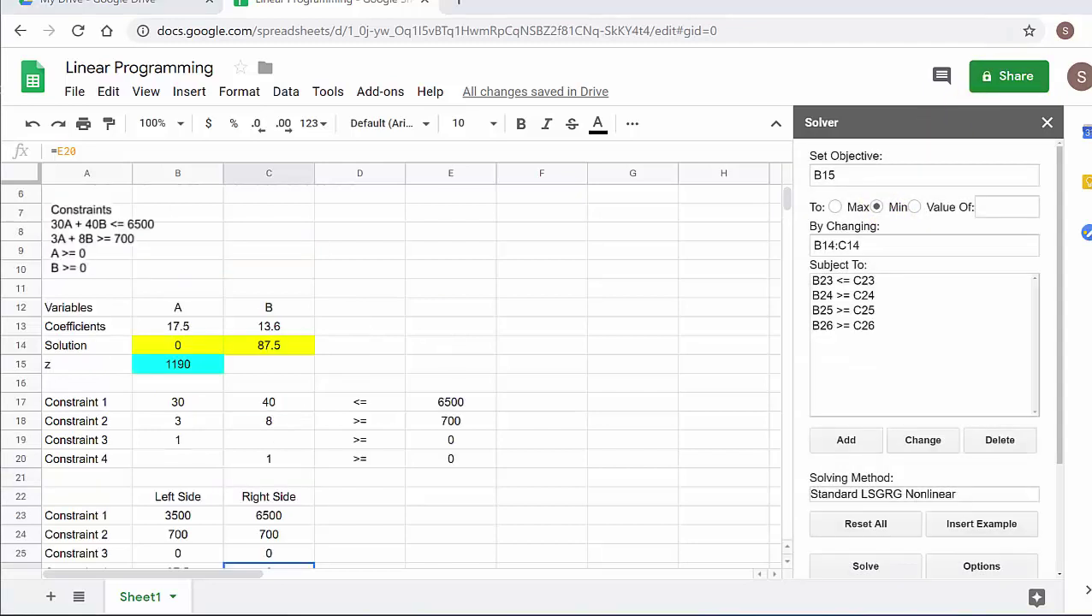